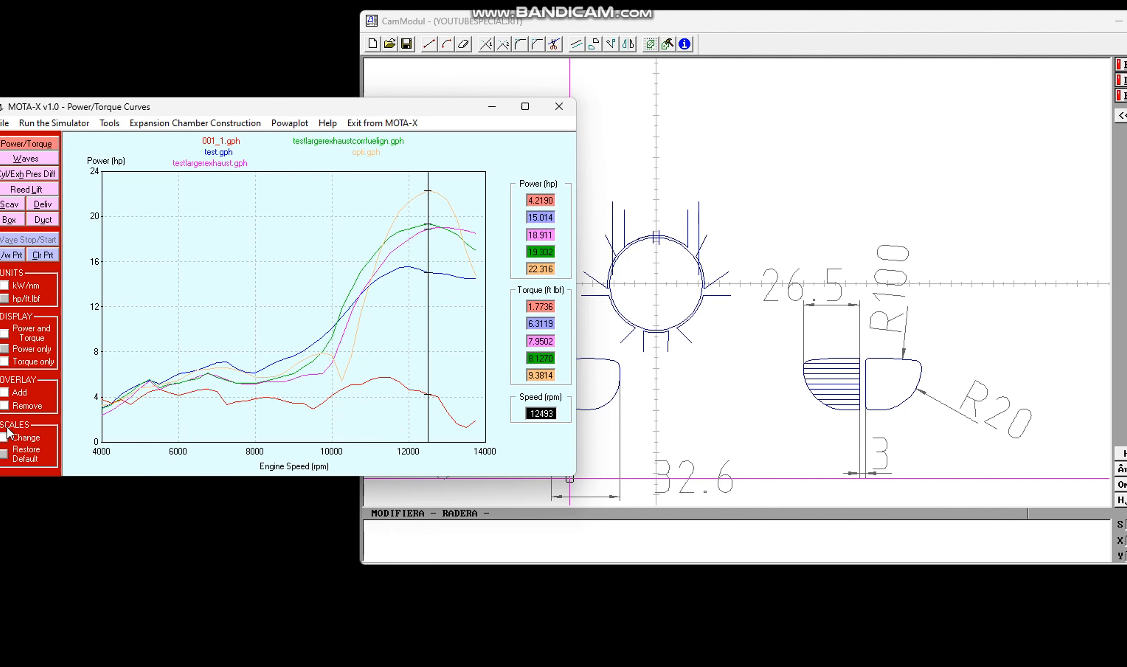
Step: Remove the test, testlargerexhaust, testlargerexhaustcorrfuelign and opti overlays from the power graph, leaving only the 001_1.gph curve
click(6, 395)
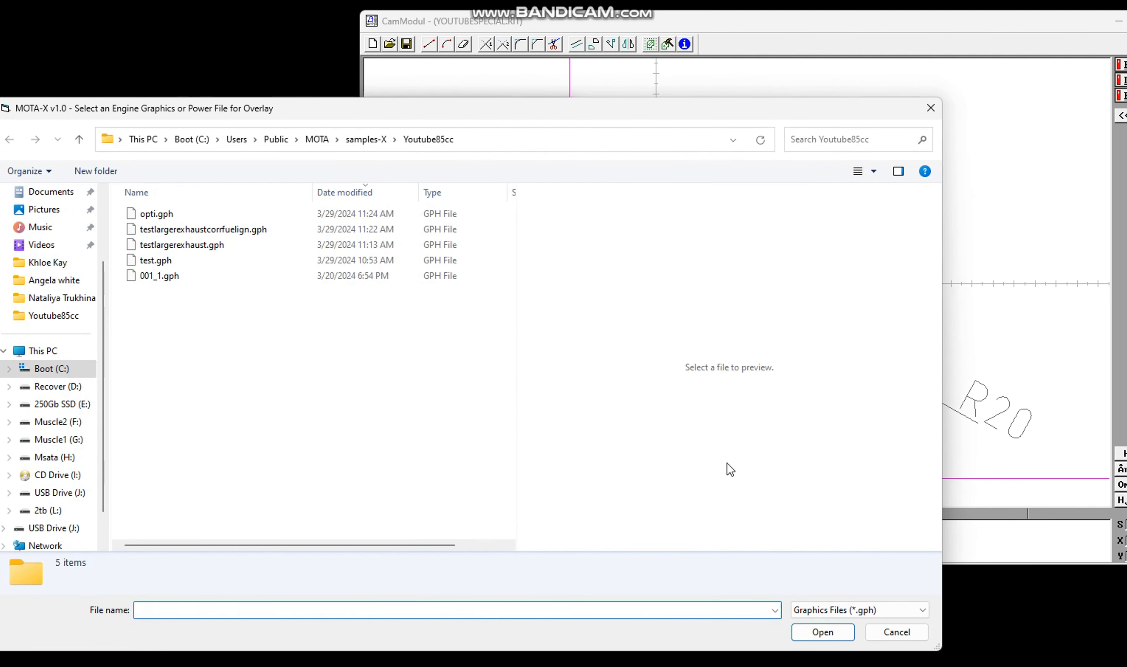
click(896, 632)
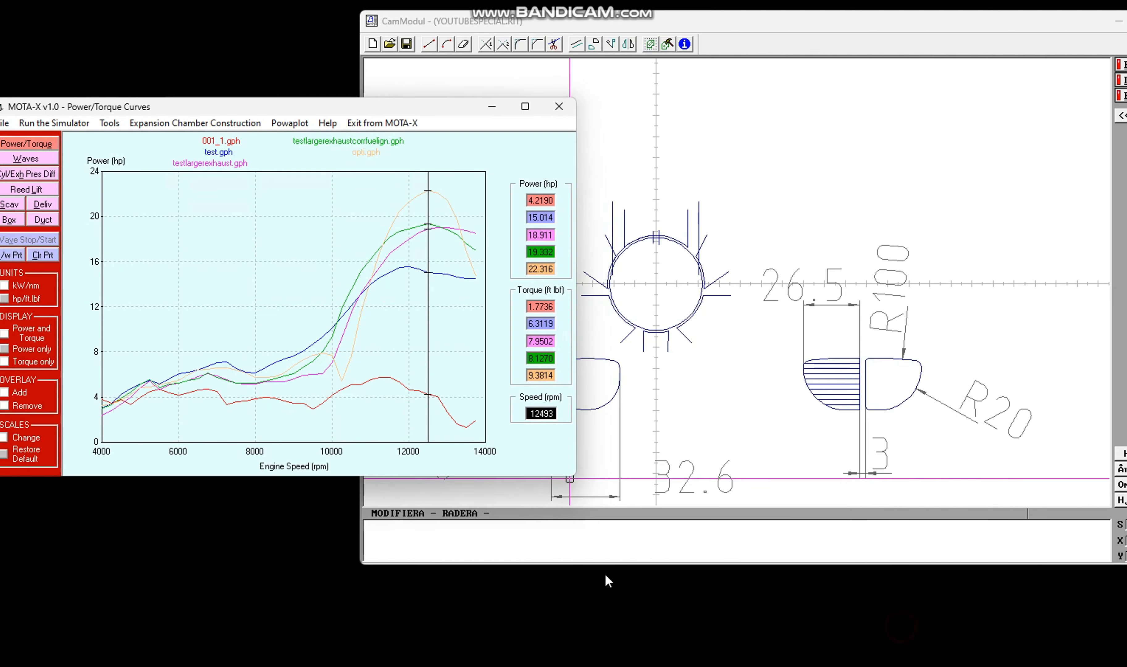
click(5, 406)
click(74, 425)
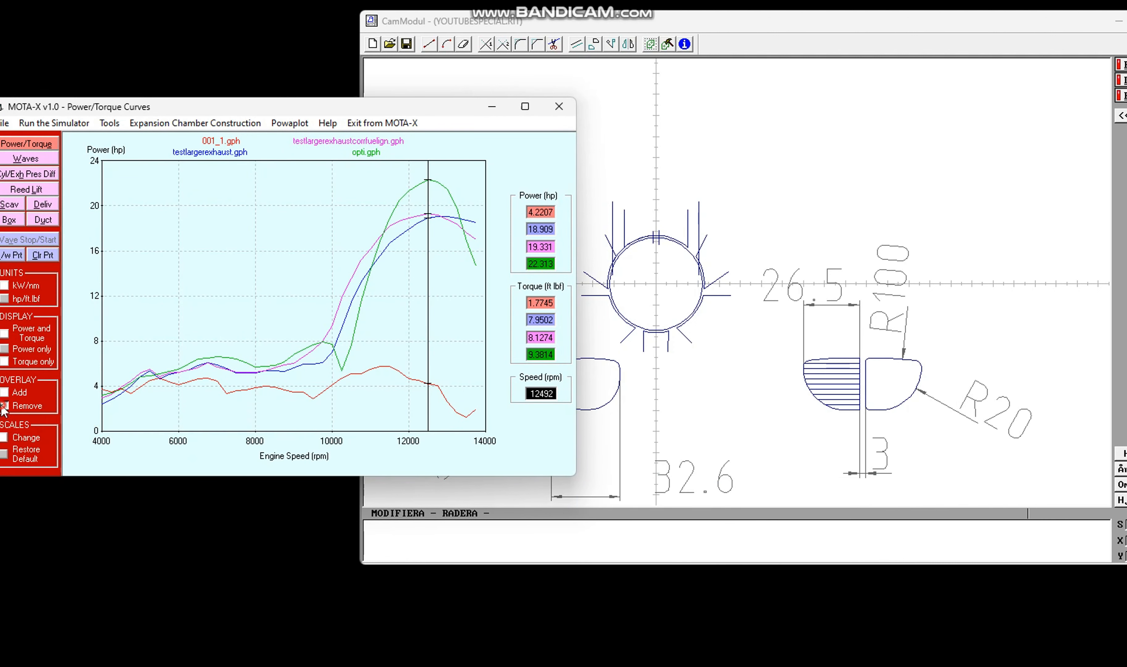
click(5, 405)
click(51, 425)
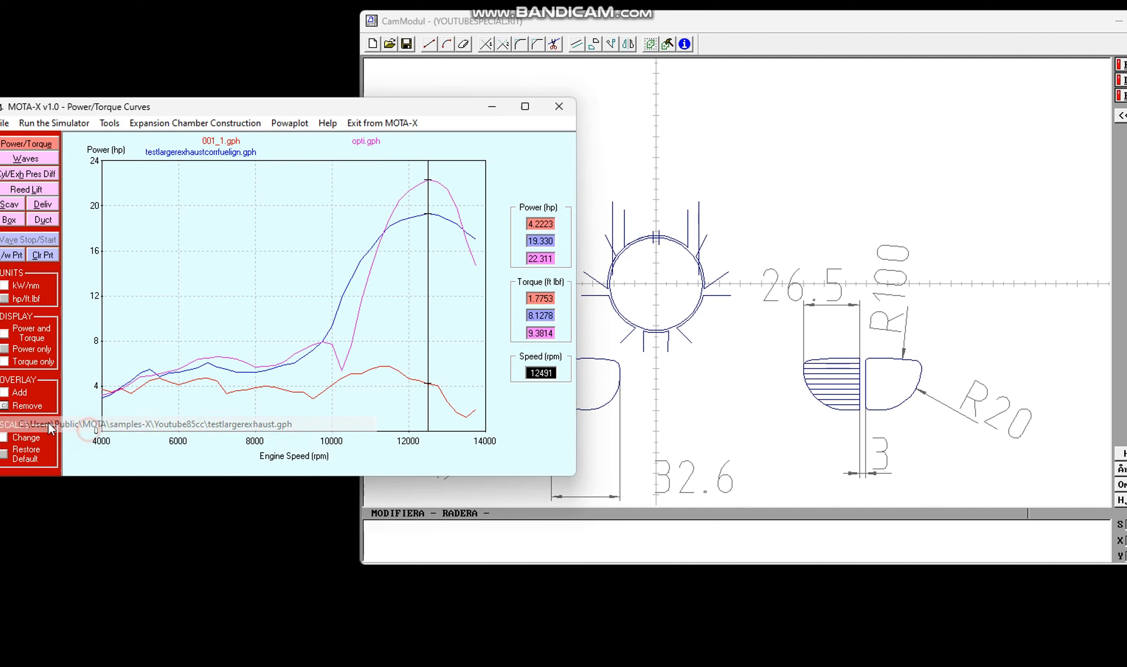
click(5, 406)
click(102, 426)
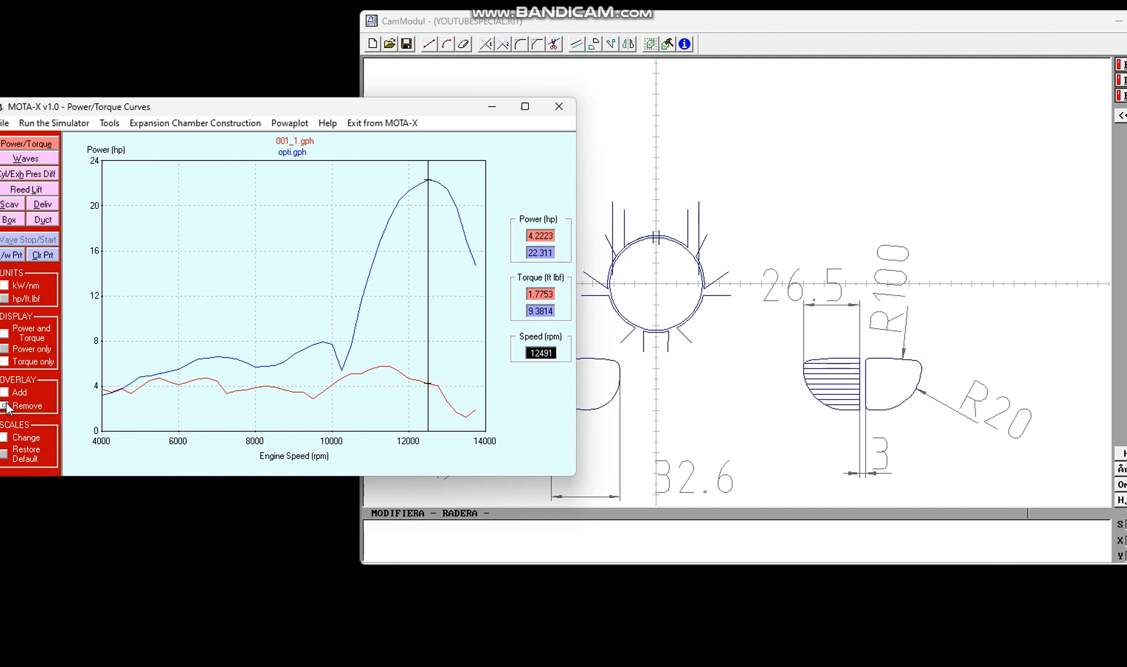
click(4, 406)
click(83, 425)
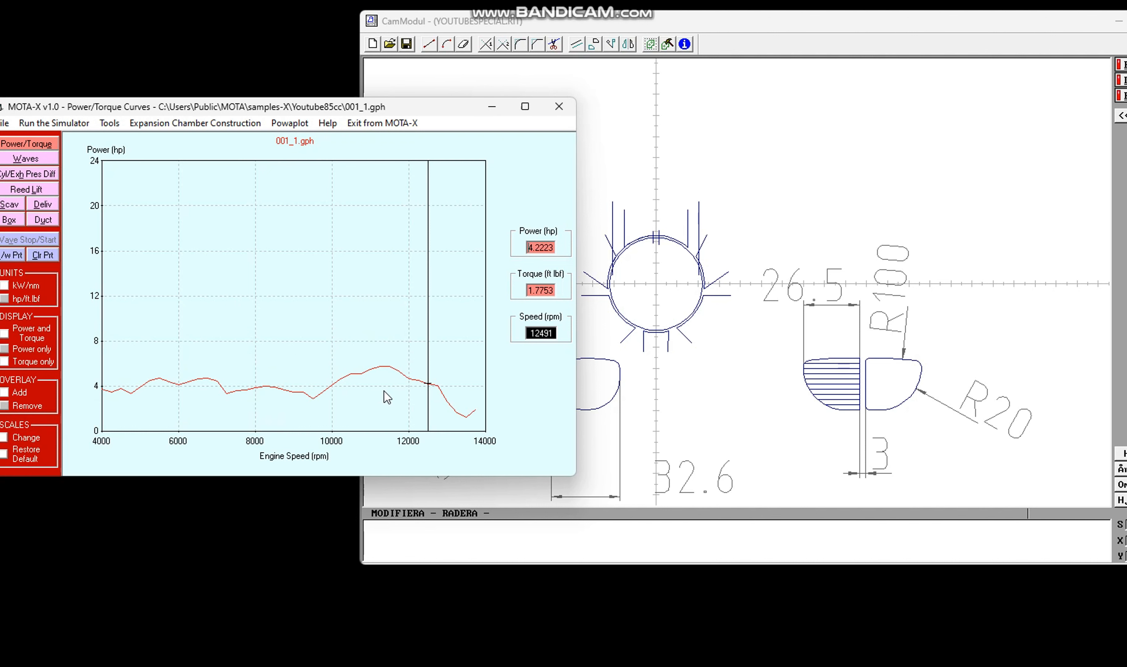
Step: Open the engine data file test.dat for editing and bring its data file window fully into view
drag(242, 109, 251, 109)
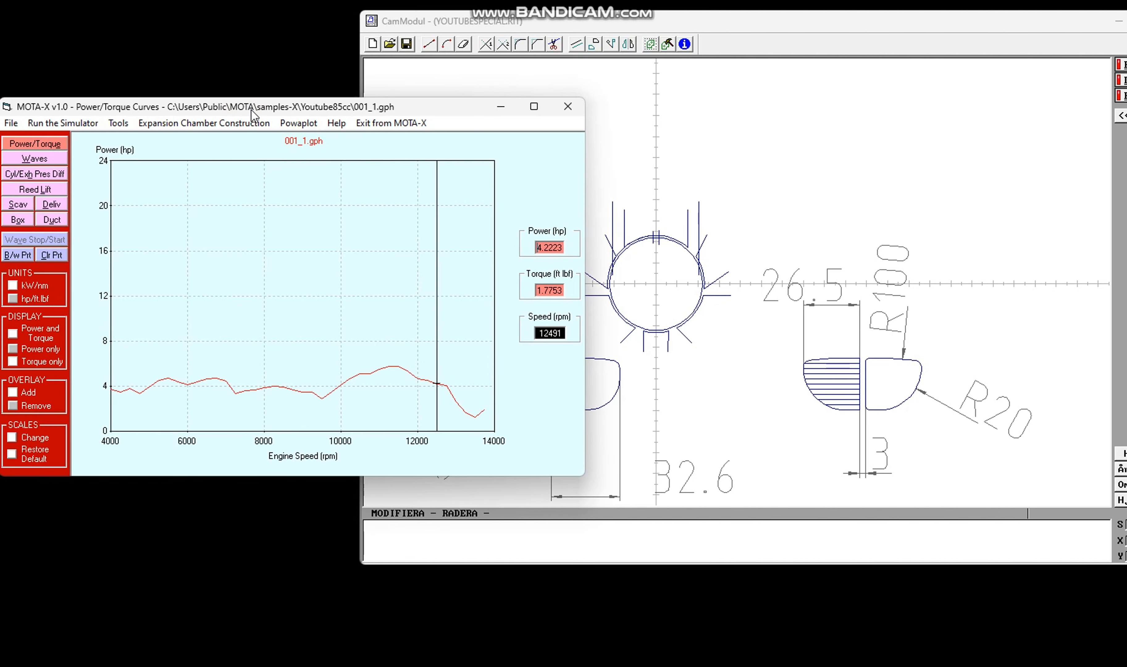
mouse_move(446, 109)
mouse_down()
mouse_move(338, 148)
mouse_move(282, 207)
mouse_move(283, 41)
mouse_up()
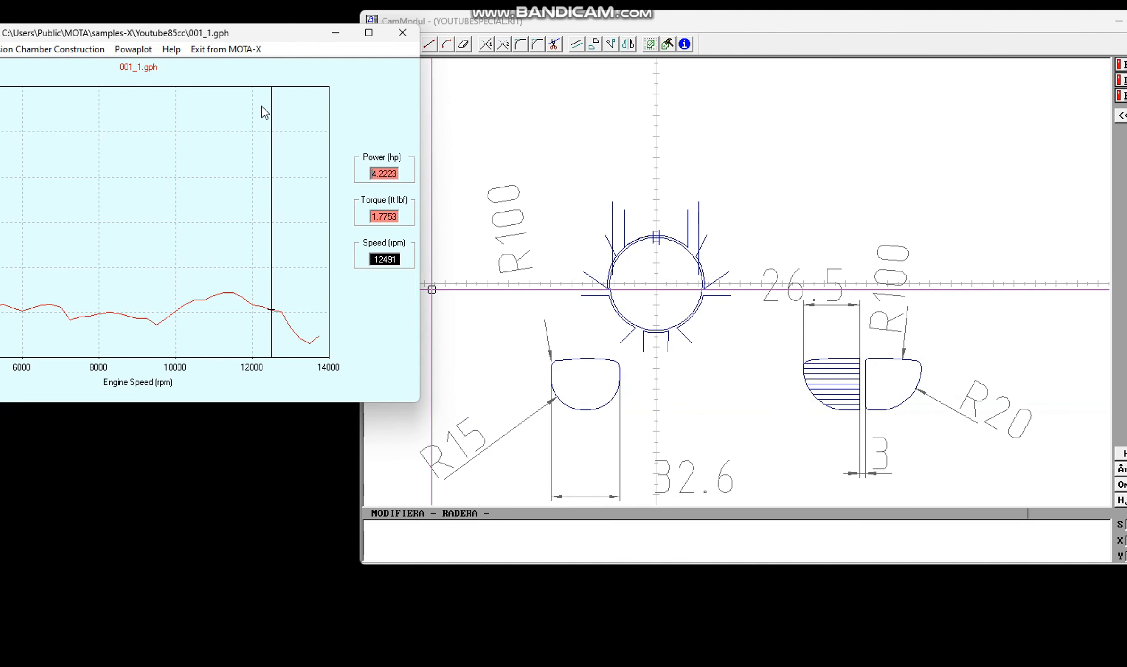
drag(210, 34, 381, 55)
click(16, 69)
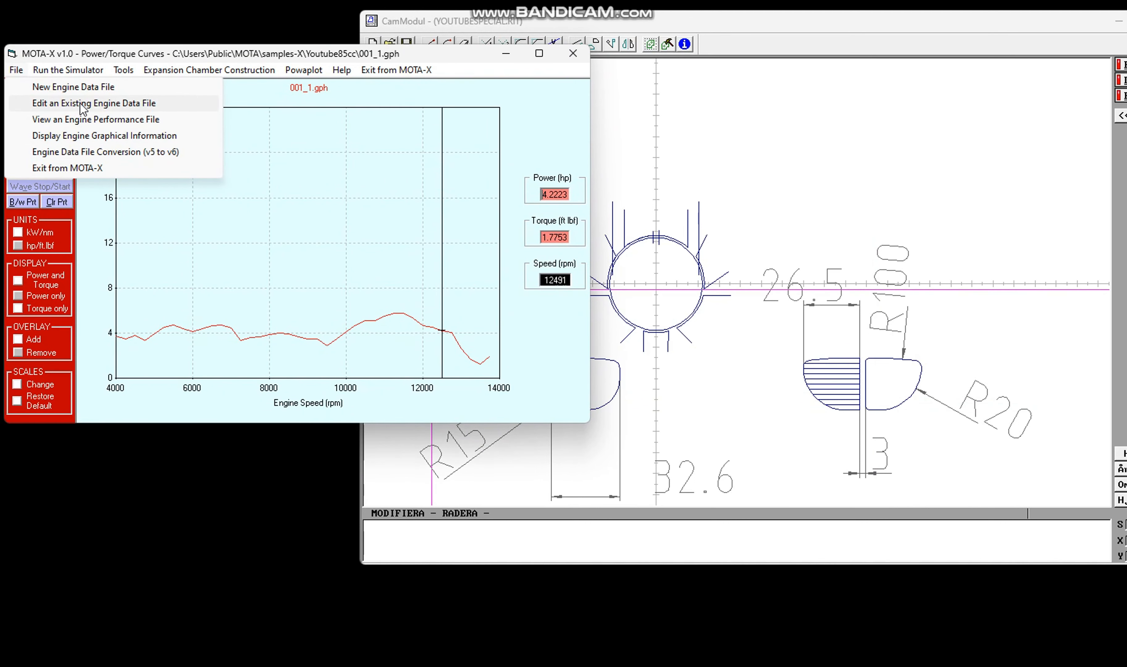
click(91, 103)
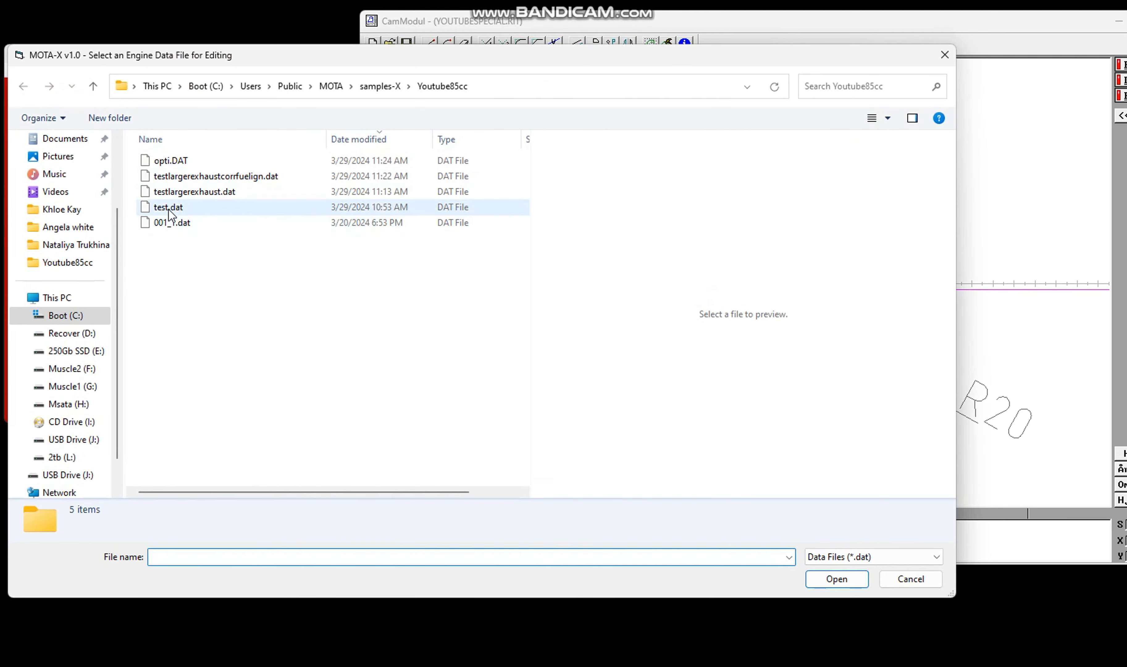
double_click(169, 208)
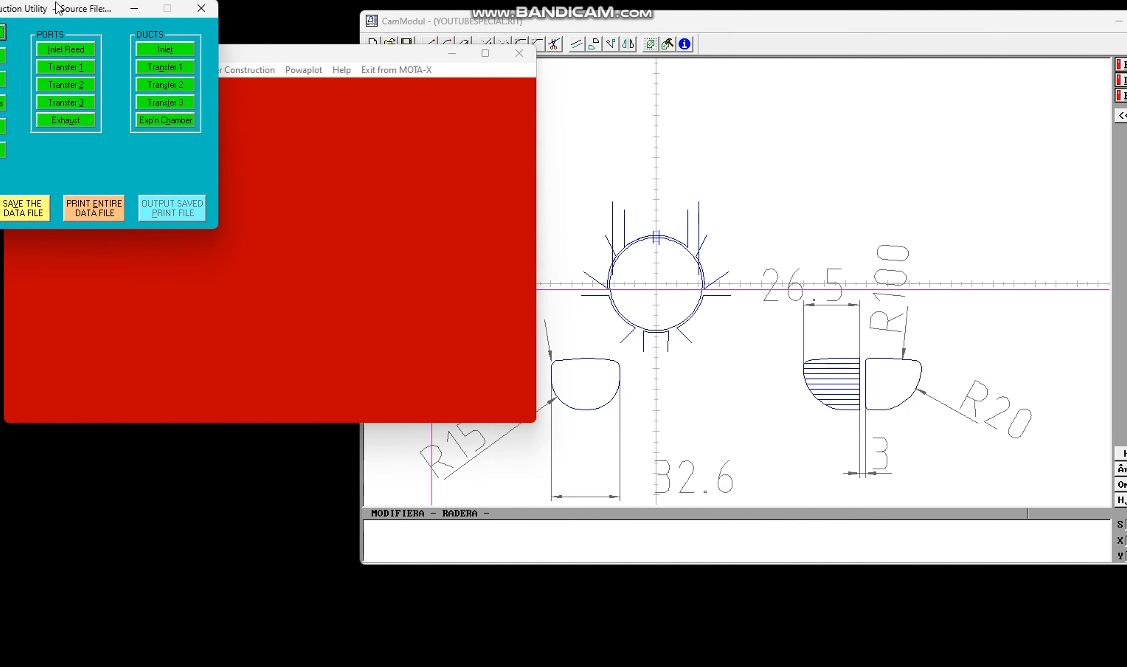
drag(42, 8, 150, 91)
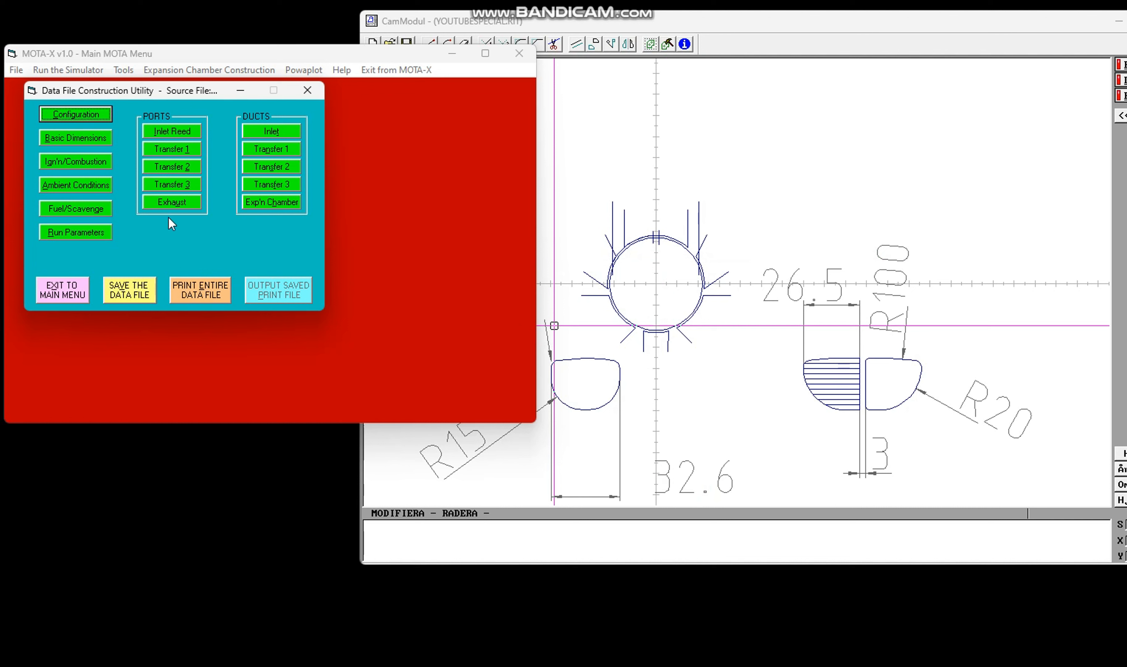
Step: Examine the exhaust port timings, width and radii of test.dat, and return to the main menu without saving
click(177, 205)
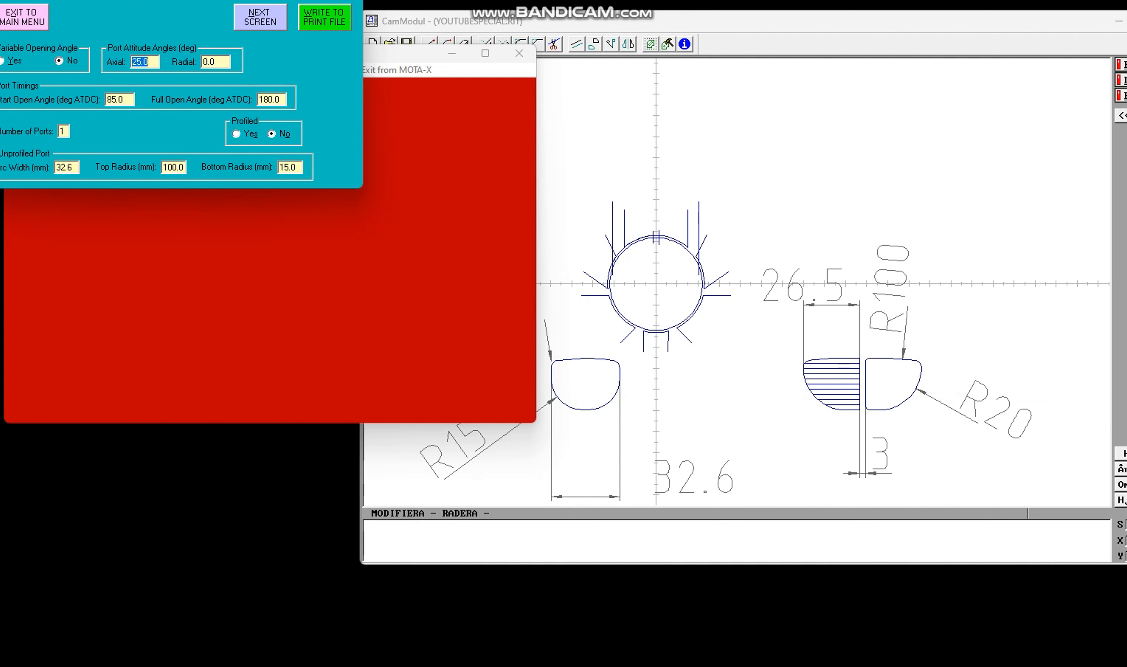
click(260, 22)
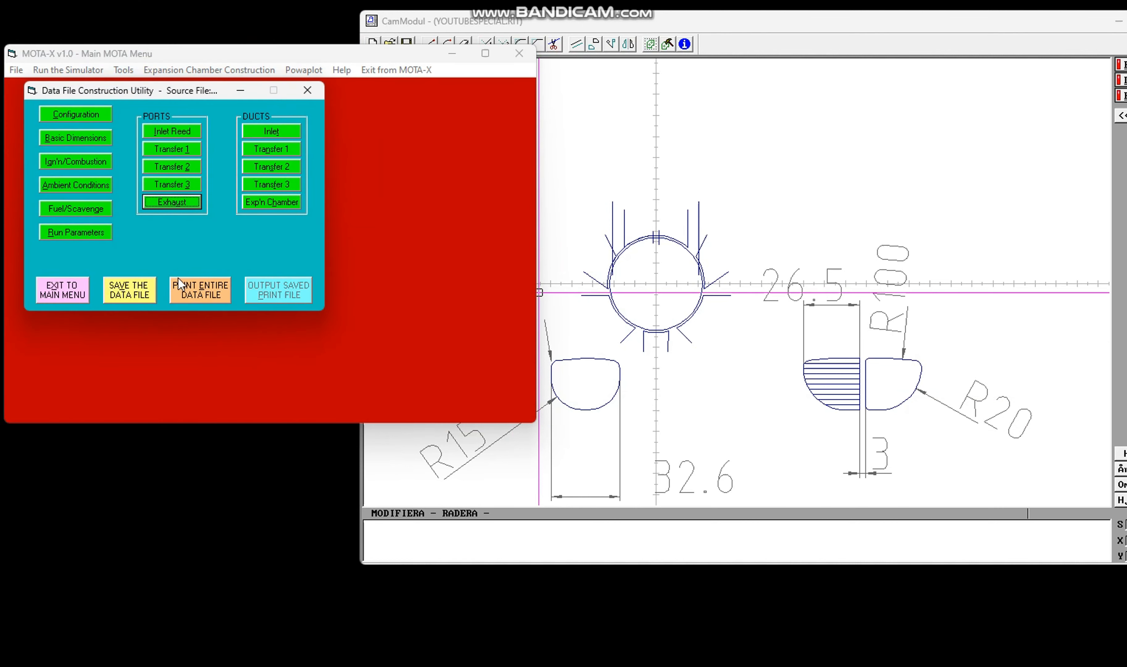
click(83, 296)
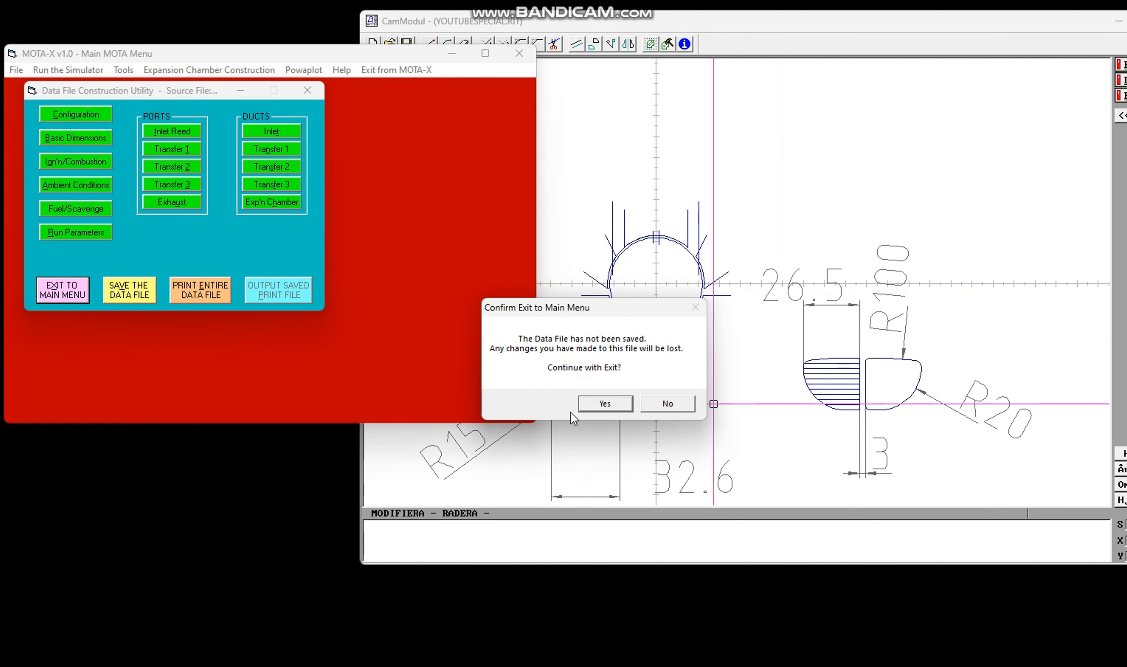
click(605, 403)
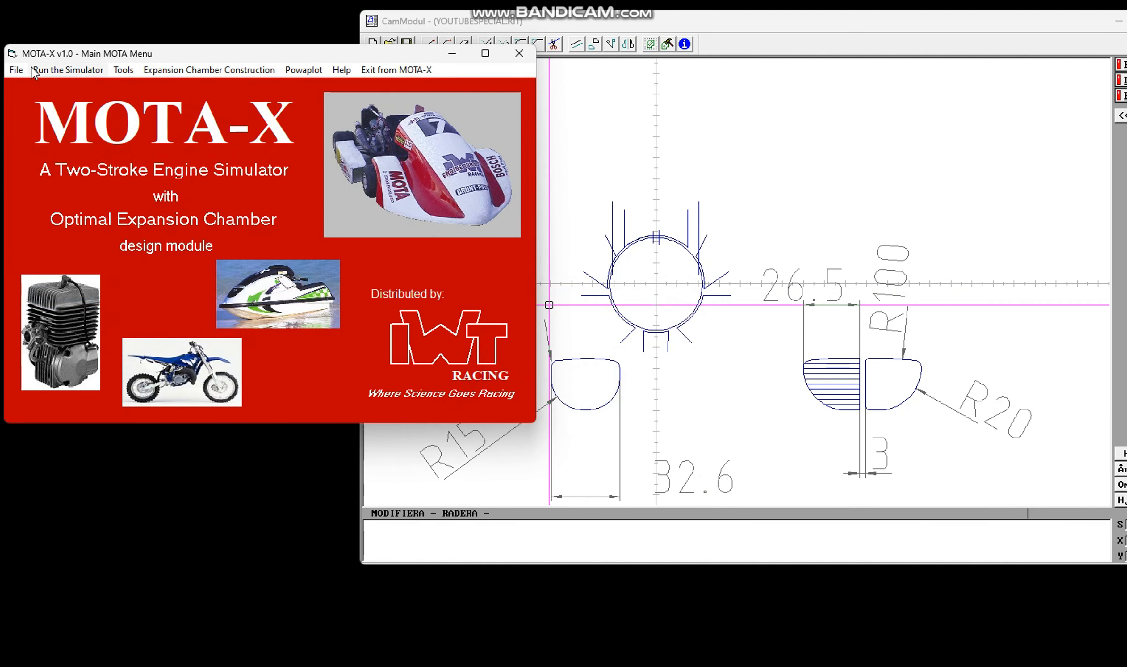
Step: Display the power curve of 001_1.gph and overlay test.gph on it
click(16, 71)
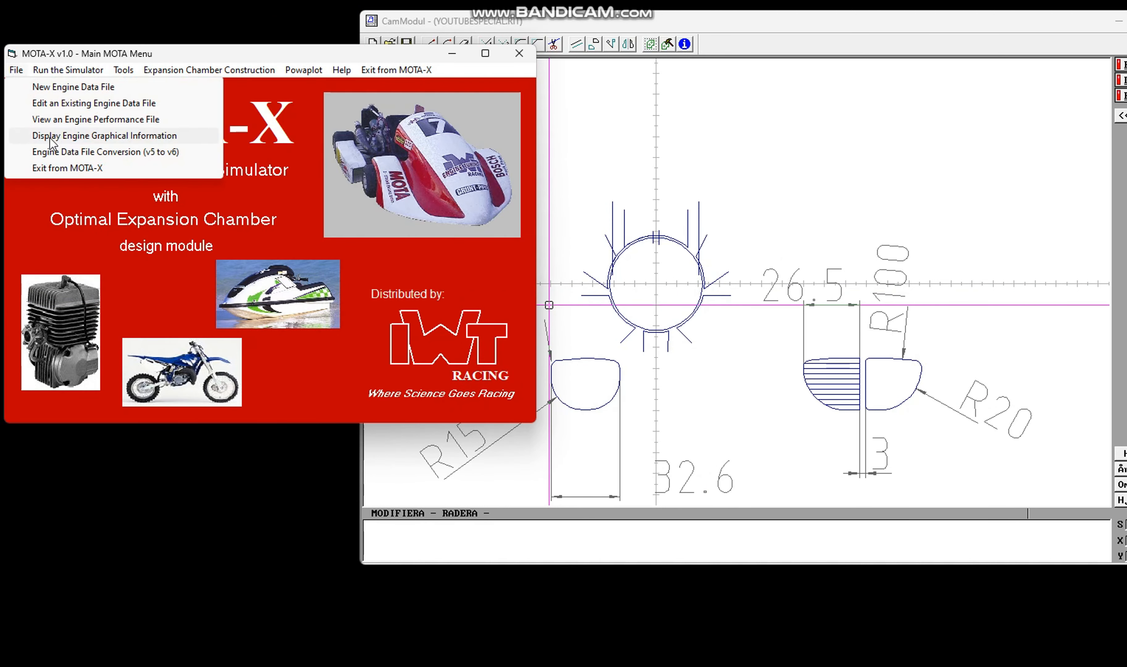
click(59, 135)
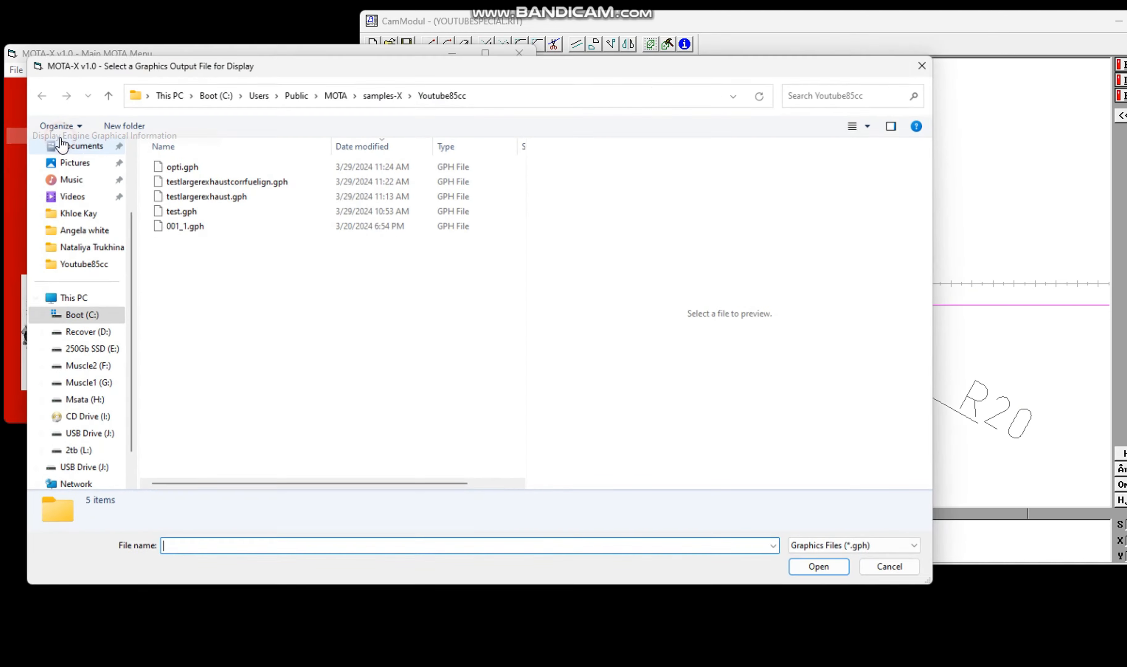
click(179, 226)
double_click(179, 226)
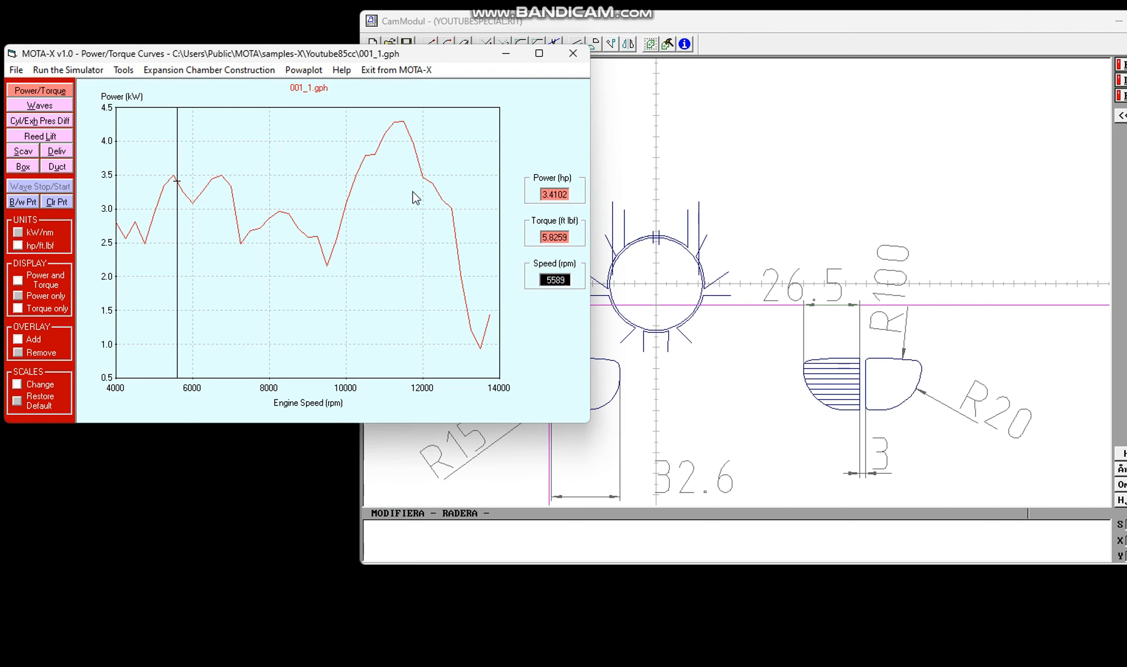
click(18, 339)
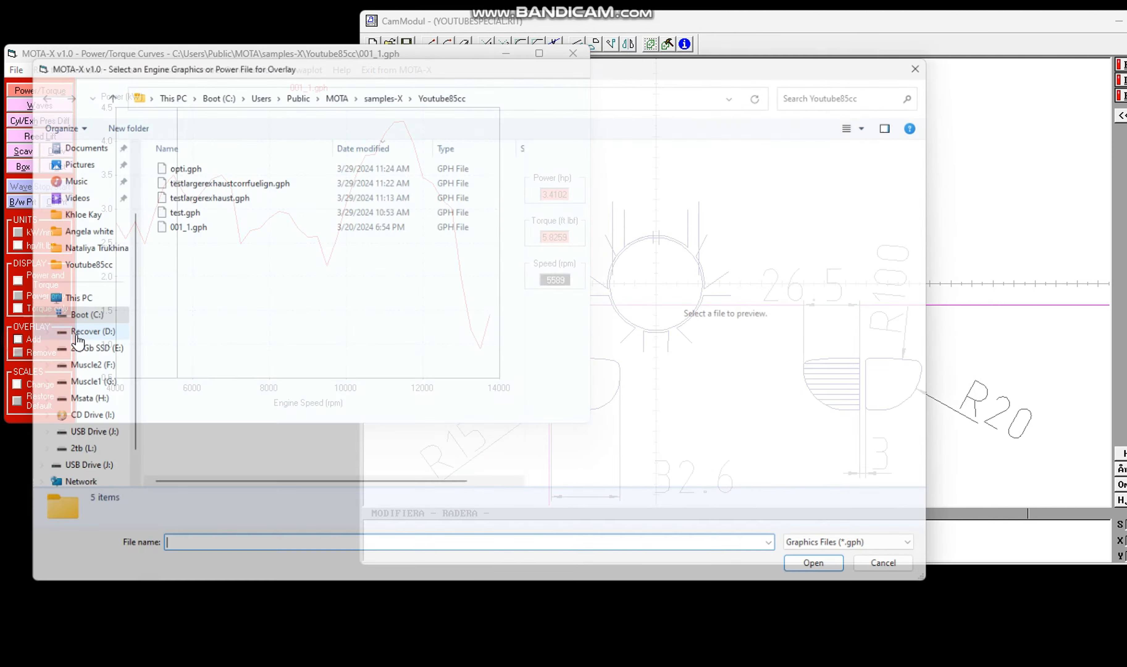
double_click(170, 207)
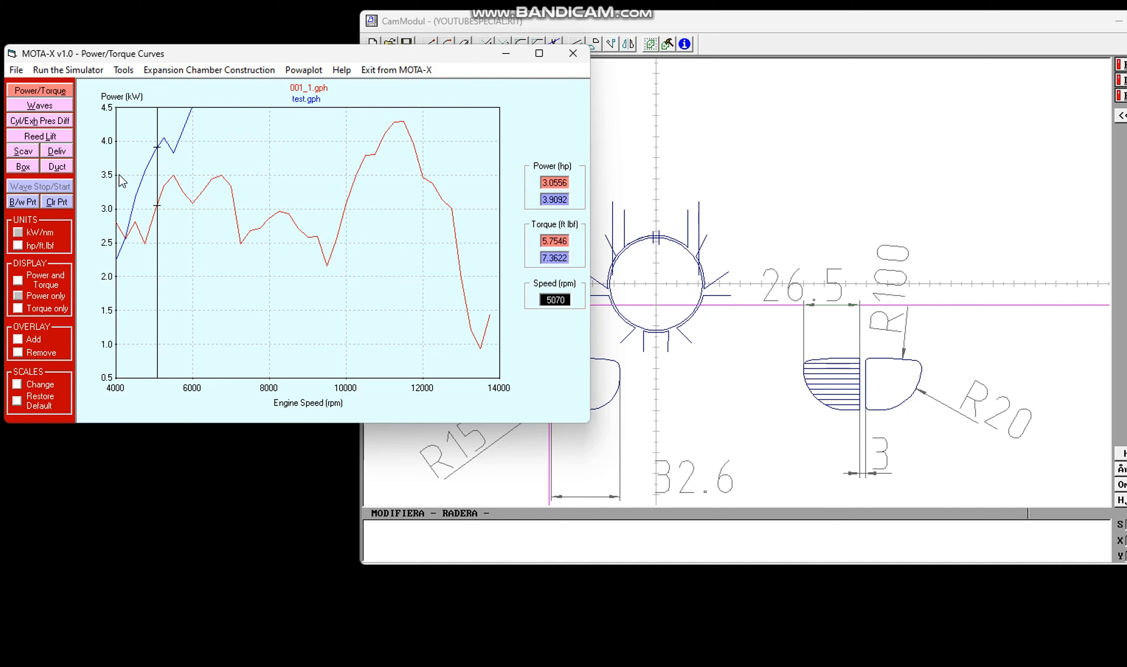
Step: Set the graph units to hp/ft lbf and place the read-out cursor at the power peak of the test.gph curve
click(21, 246)
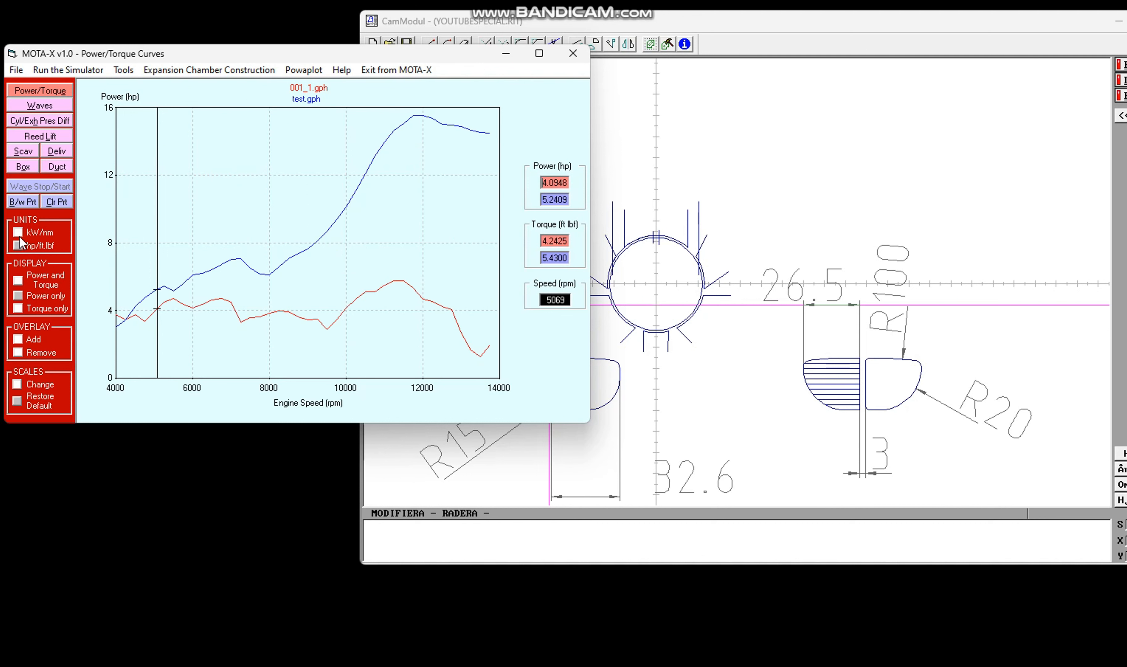
click(19, 236)
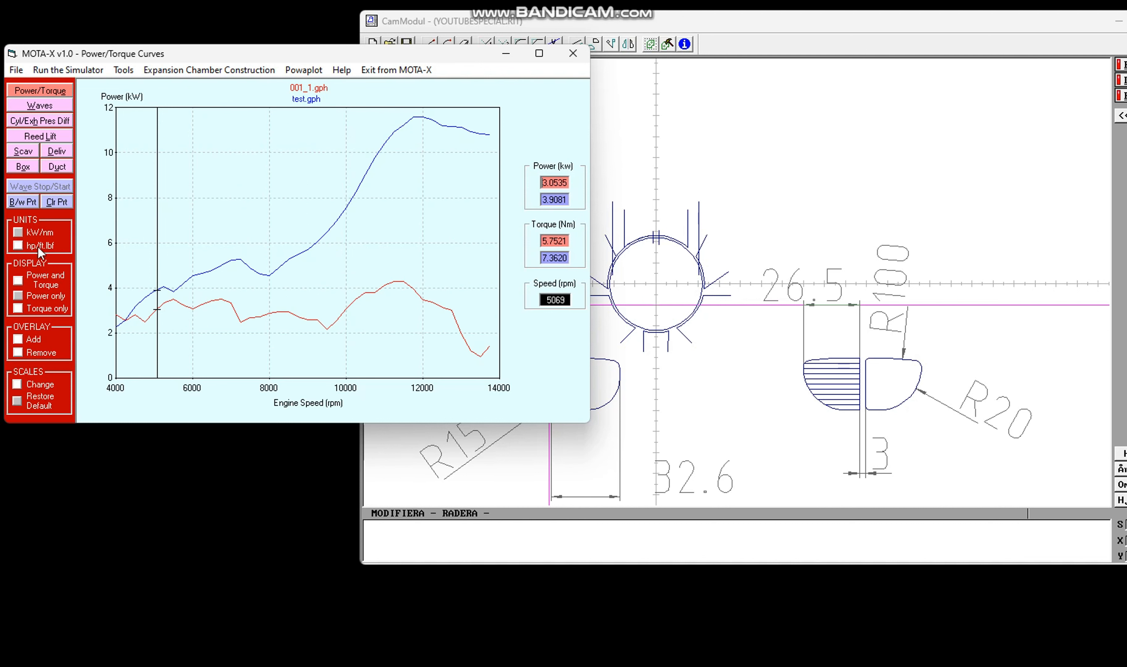
click(18, 246)
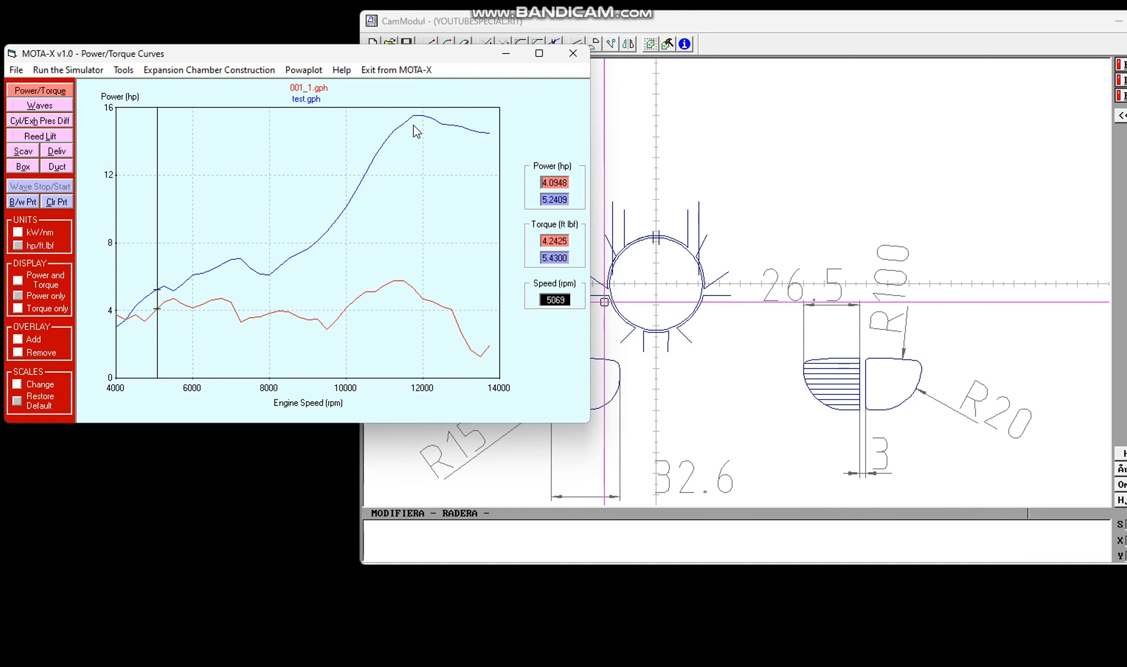
click(421, 118)
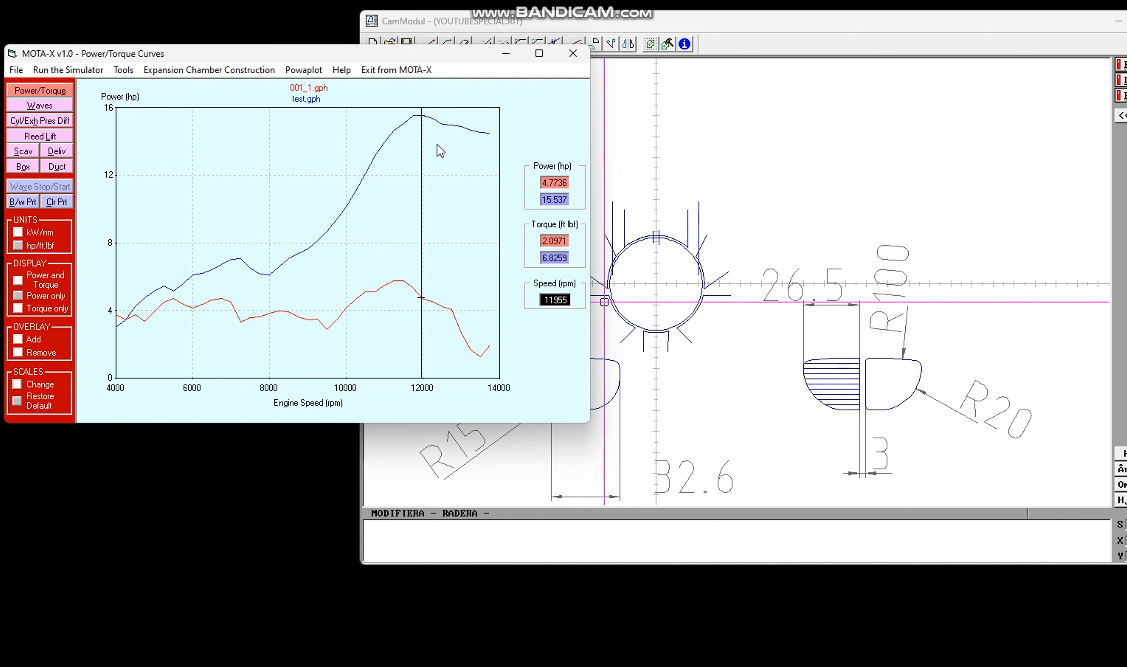
drag(419, 130, 419, 129)
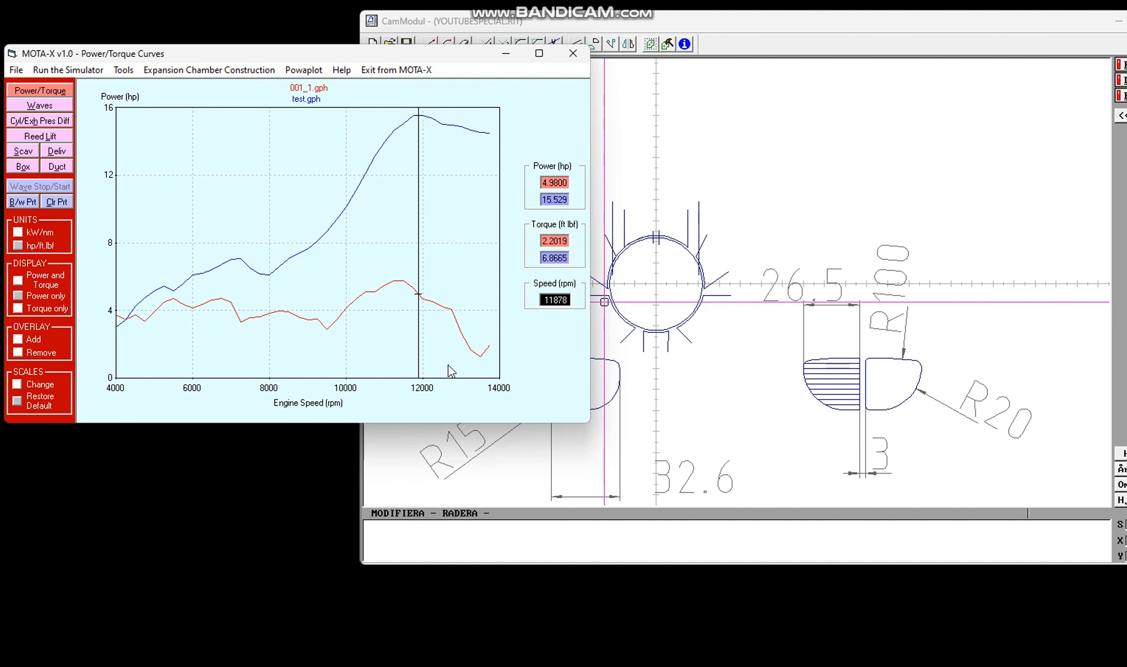
Step: Open the engine data file testlargerexhaust.dat for editing
drag(475, 55, 447, 52)
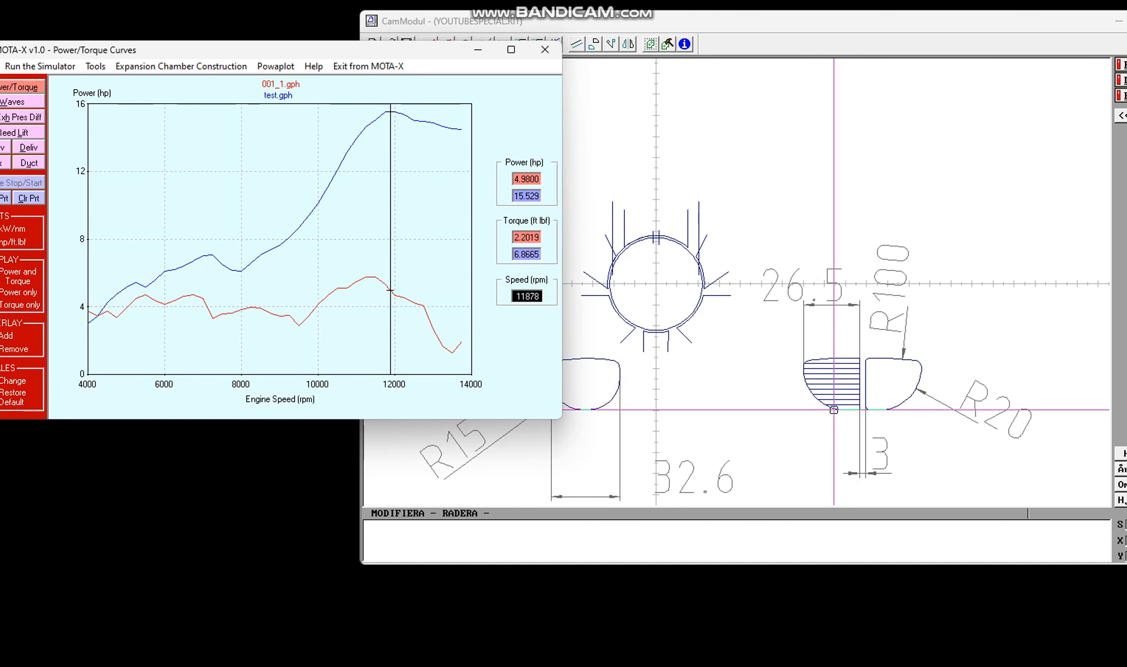
drag(135, 55, 209, 74)
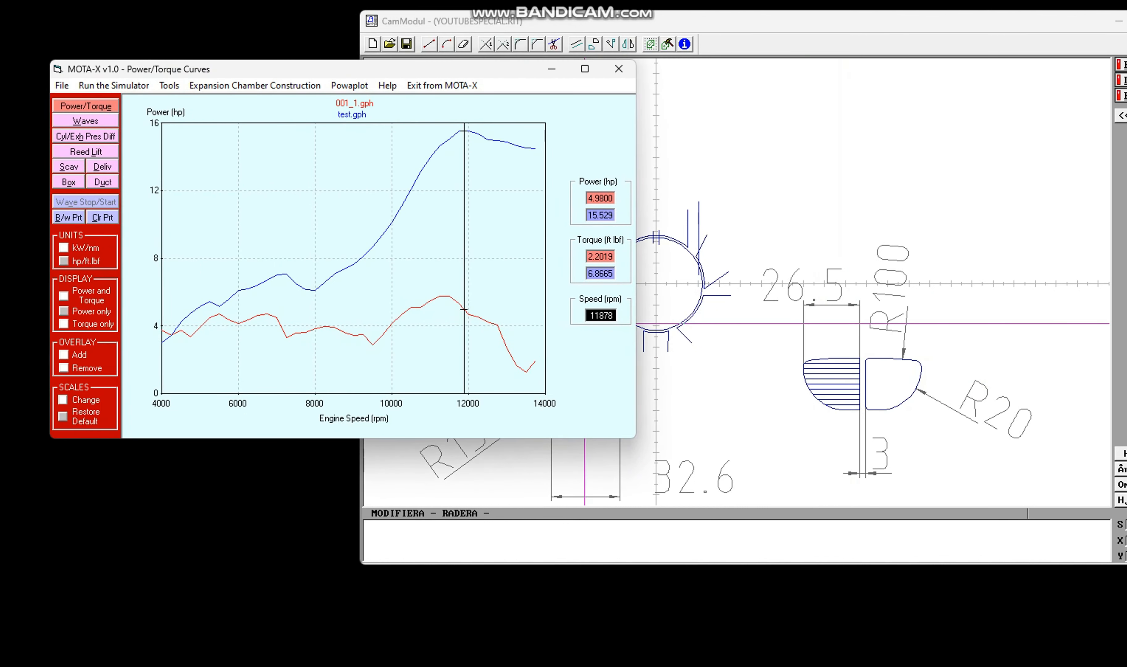
click(61, 85)
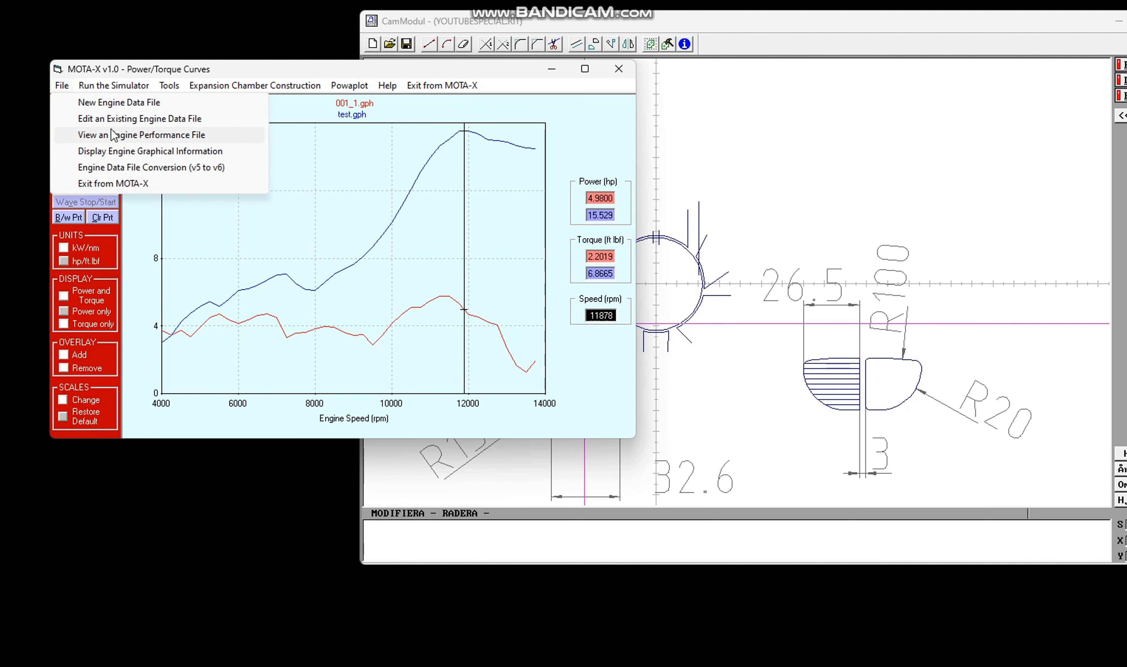
click(113, 118)
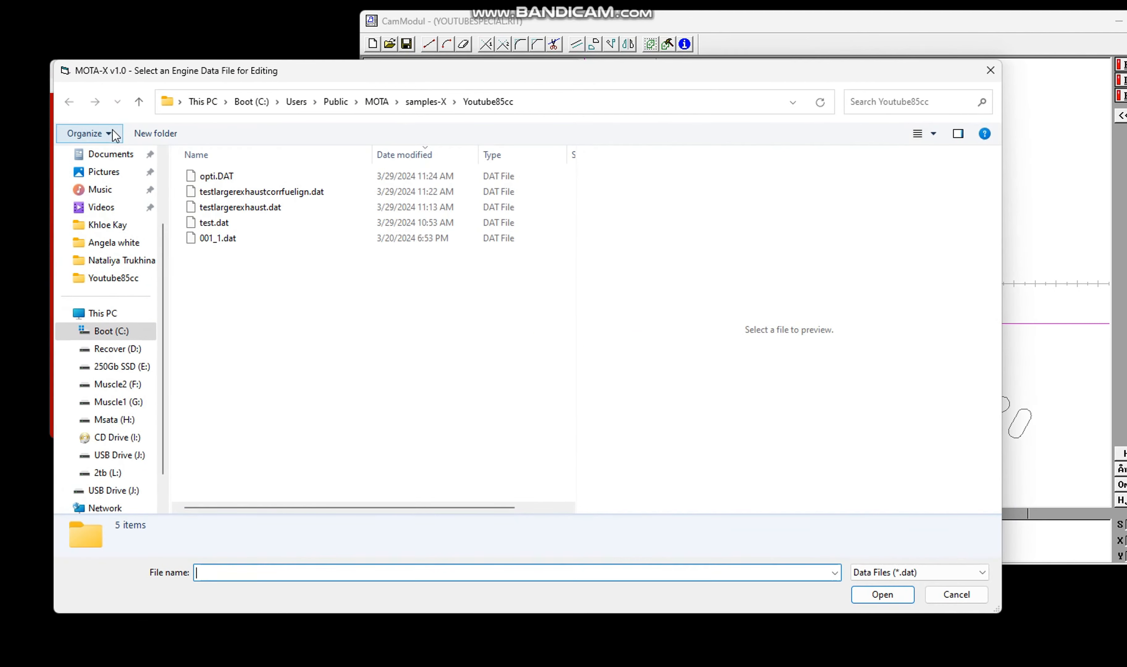
double_click(230, 207)
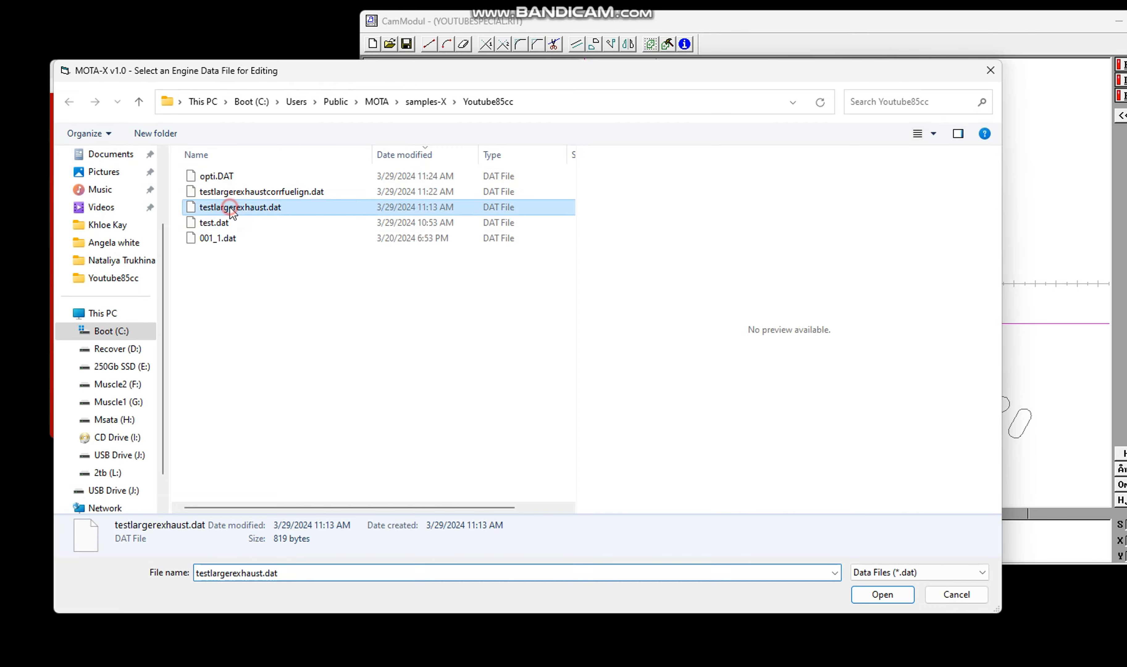
Step: Examine the bridged, profiled exhaust port data of testlargerexhaust.dat, and return to the main menu without saving
click(170, 202)
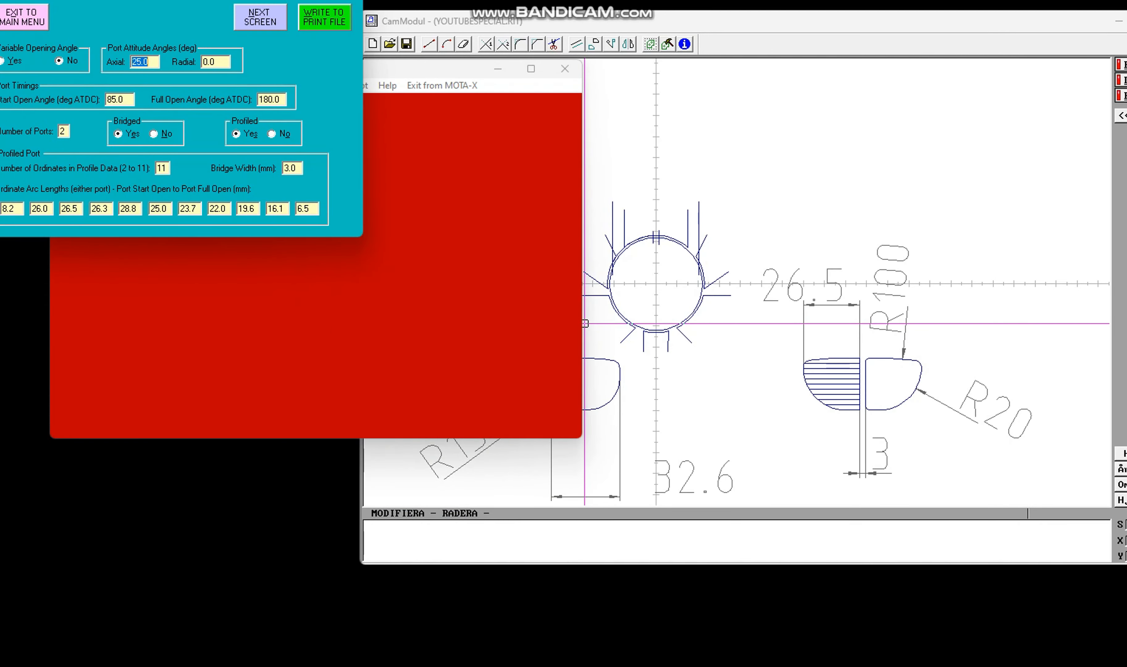
drag(0, 0, 25, 76)
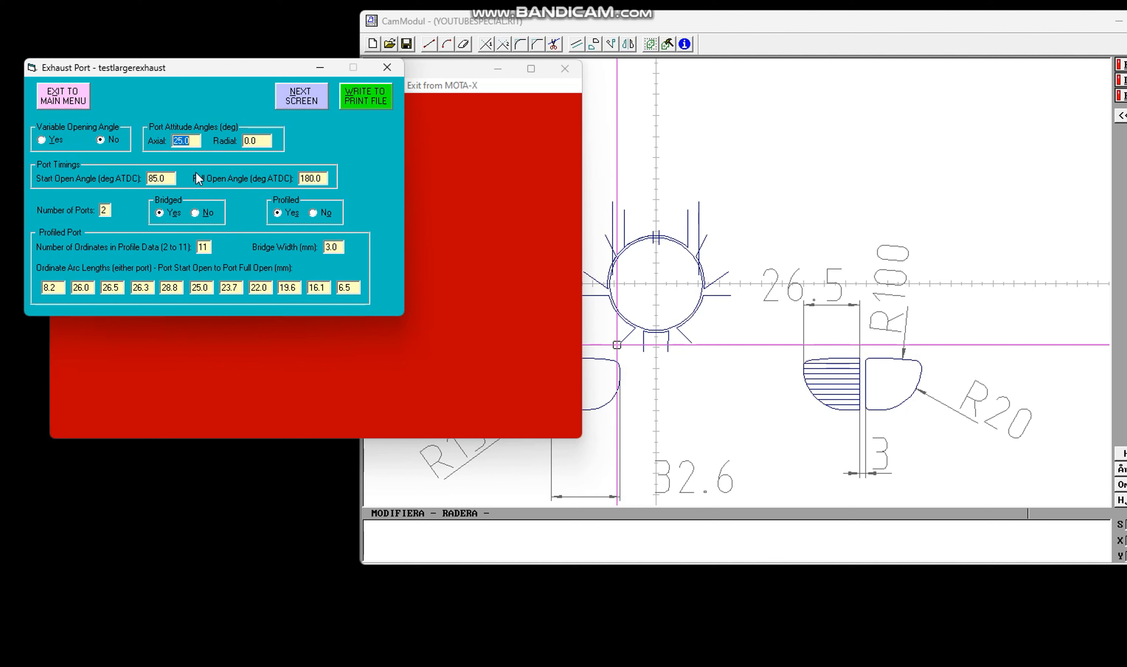
click(313, 104)
click(63, 290)
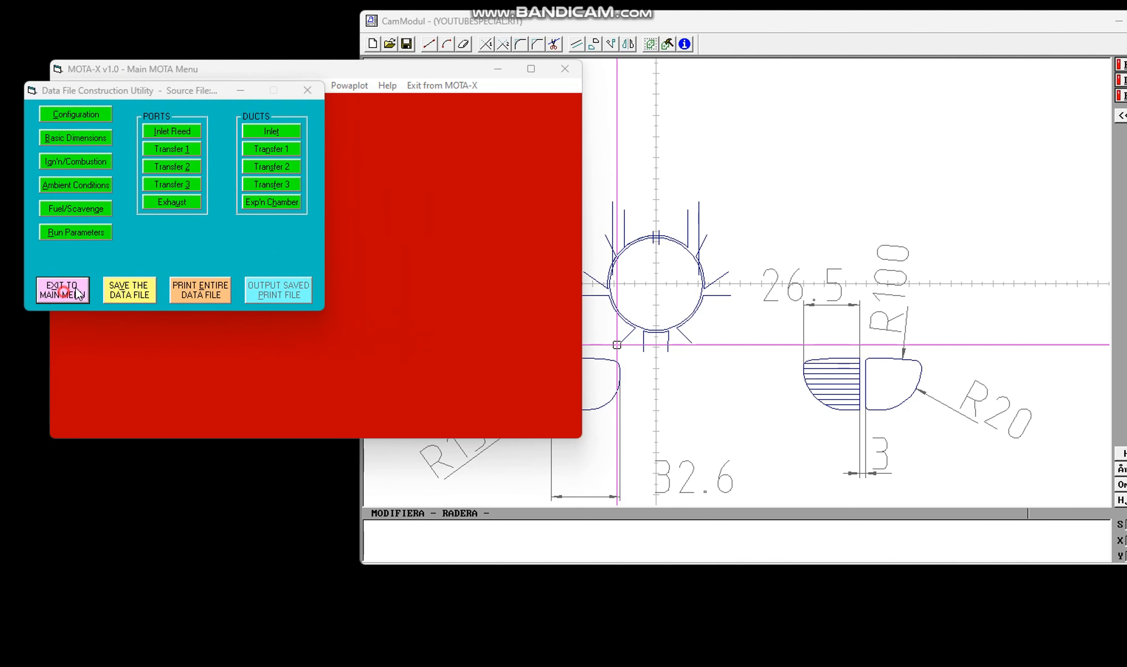
click(605, 403)
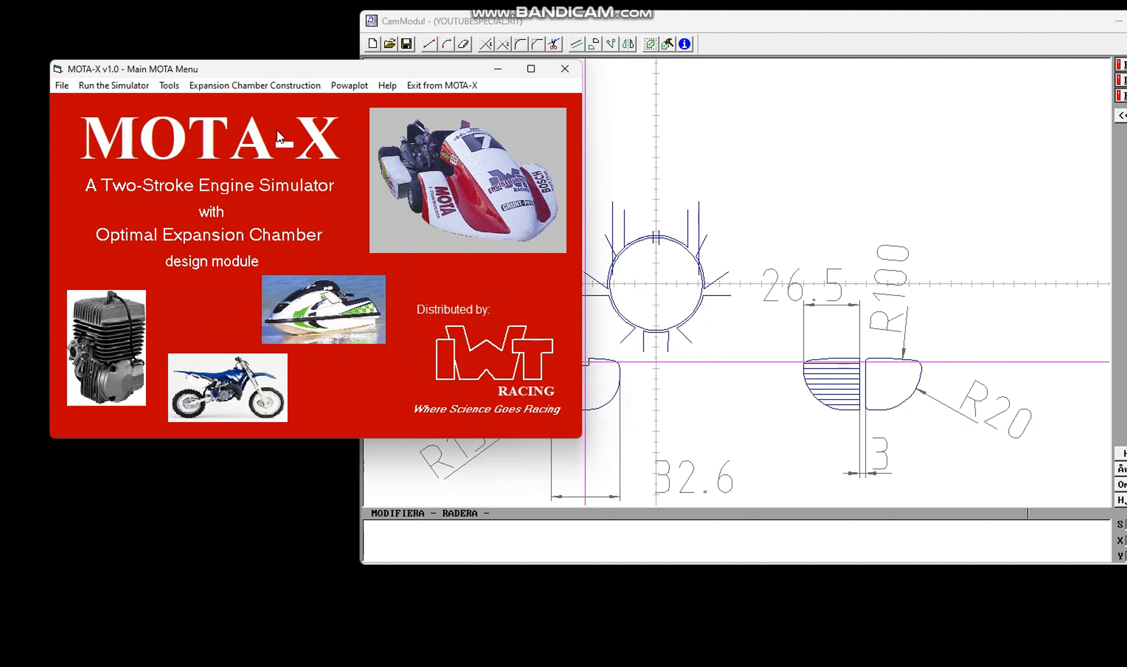
Step: Display the power curve of 001_1.gph in hp/ft lbf and overlay test.gph, rescaling the graph to fit both curves
click(117, 87)
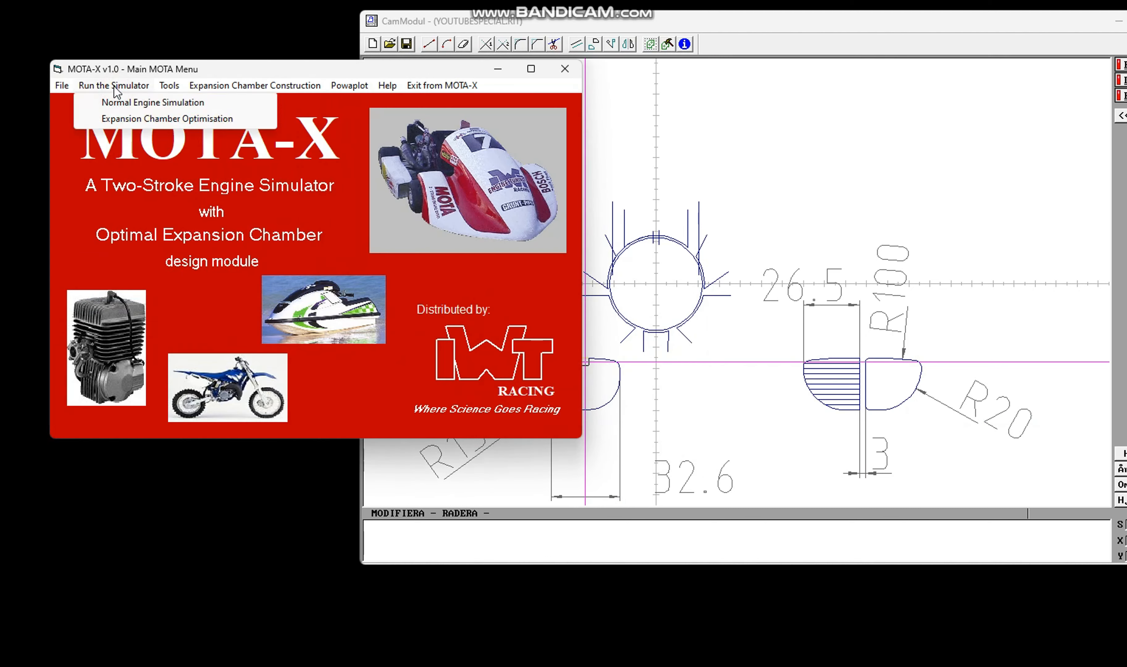
click(62, 86)
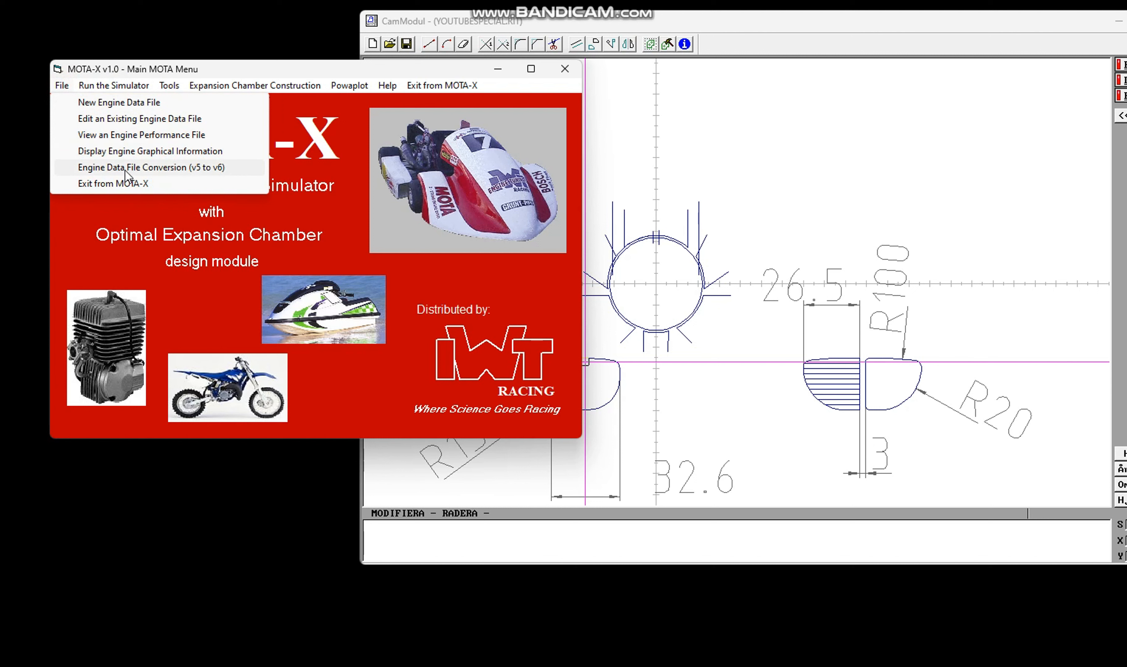
click(125, 151)
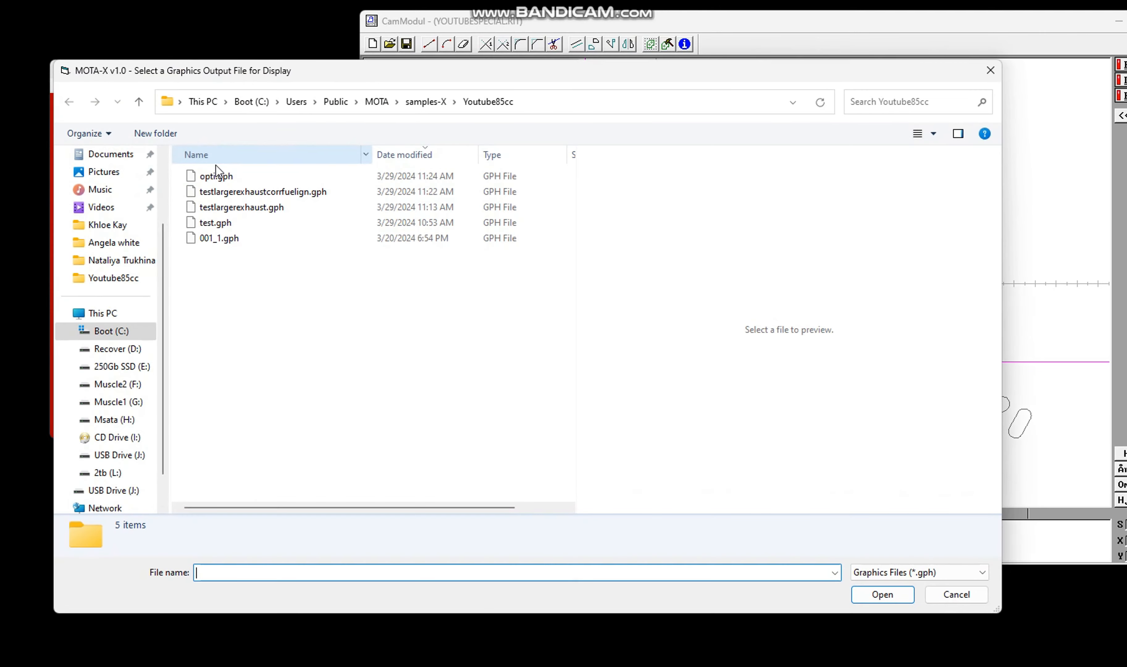
double_click(217, 237)
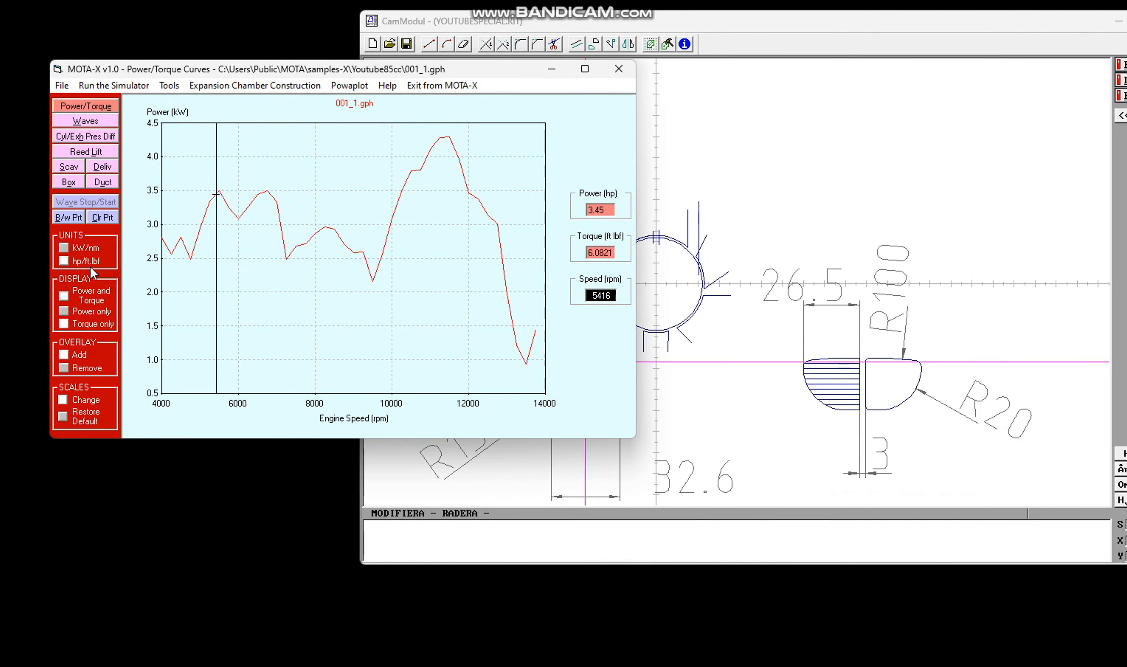
click(66, 263)
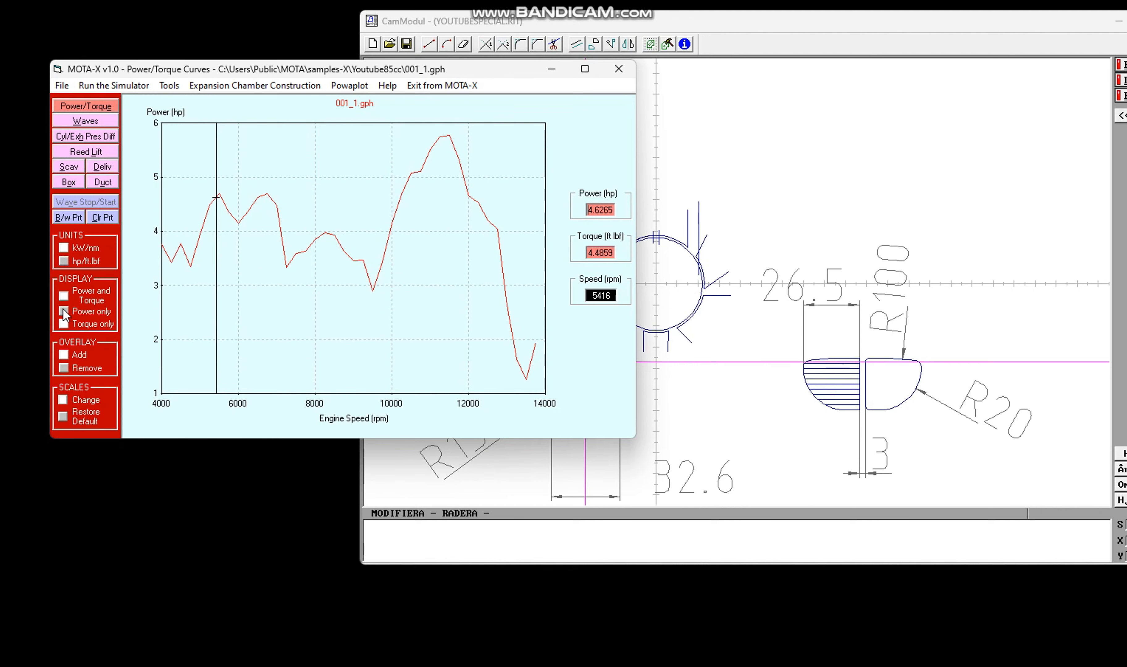
click(66, 356)
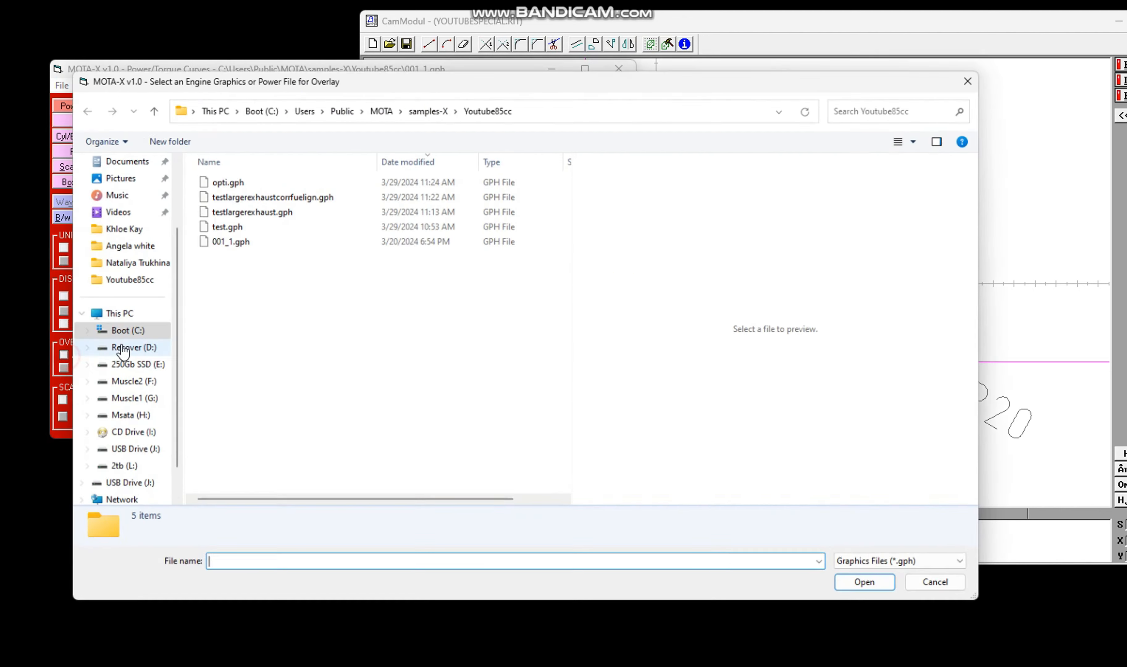
double_click(214, 222)
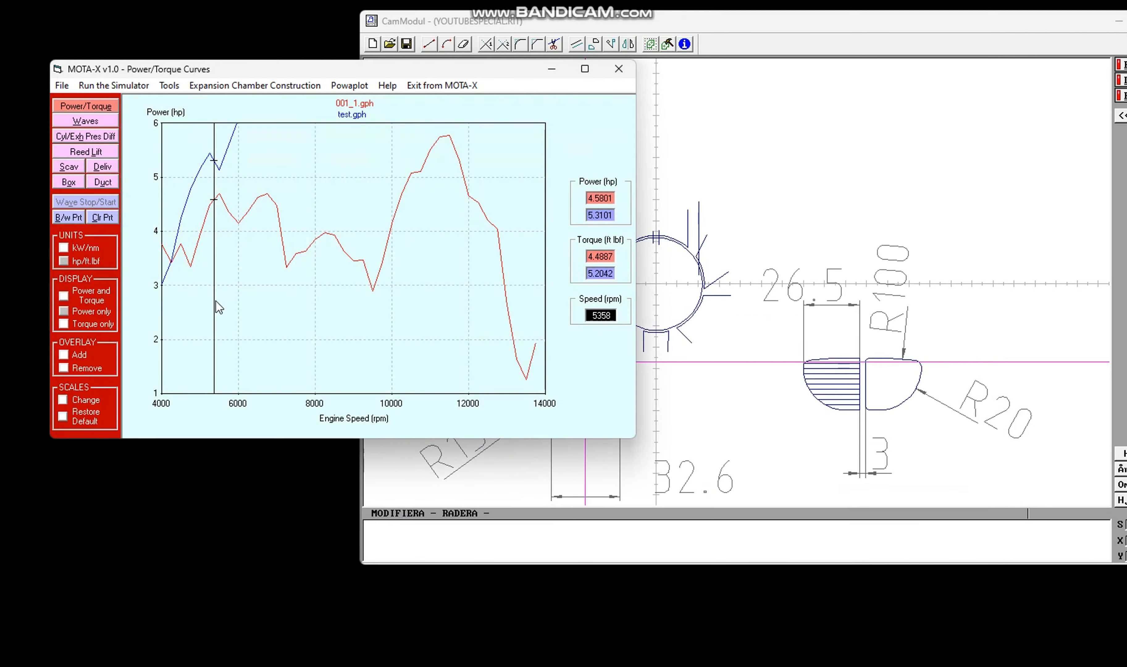
click(64, 260)
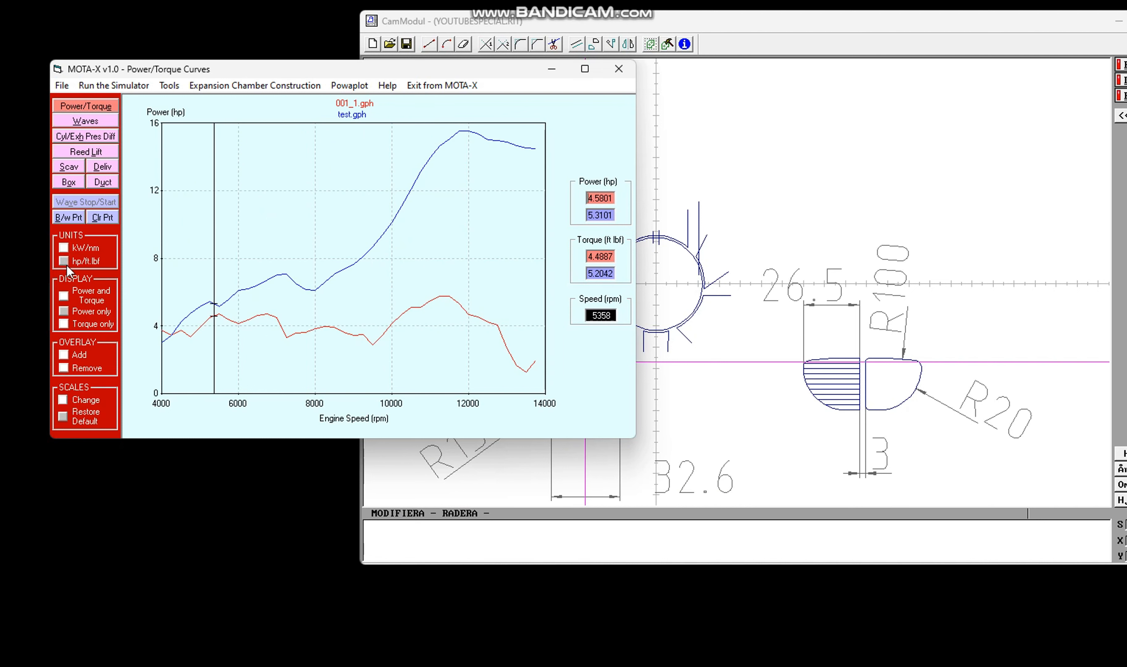
Step: Overlay testlargerexhaust.gph, rescale the graph in hp/ft lbf, and place the read-out cursor at that curve's power peak
click(63, 354)
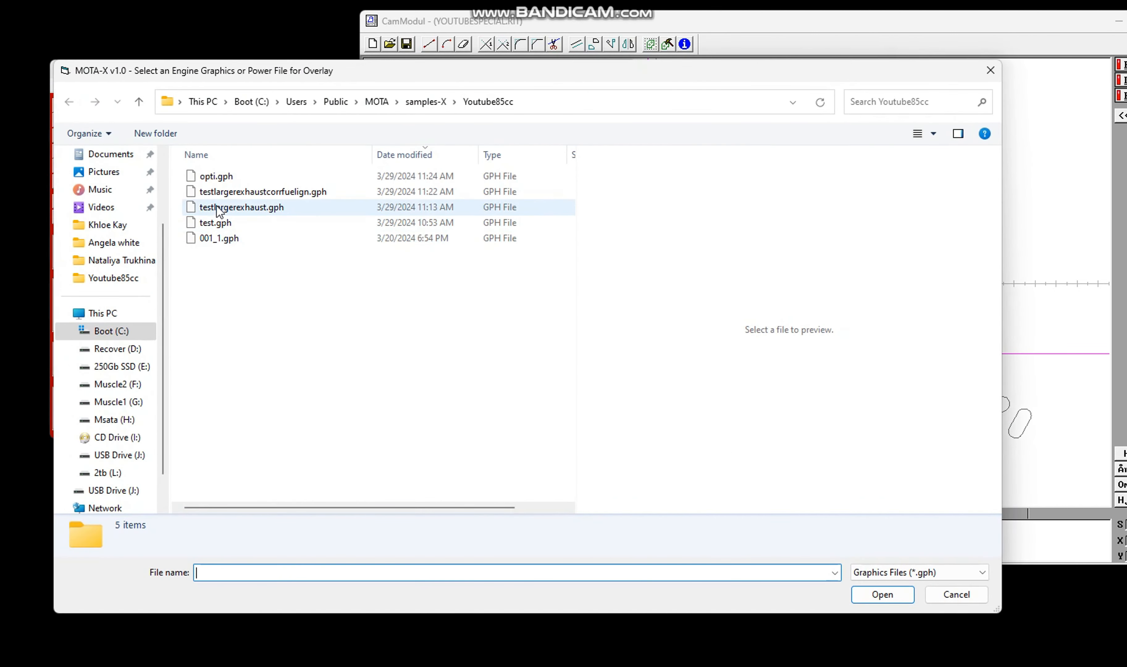
double_click(274, 209)
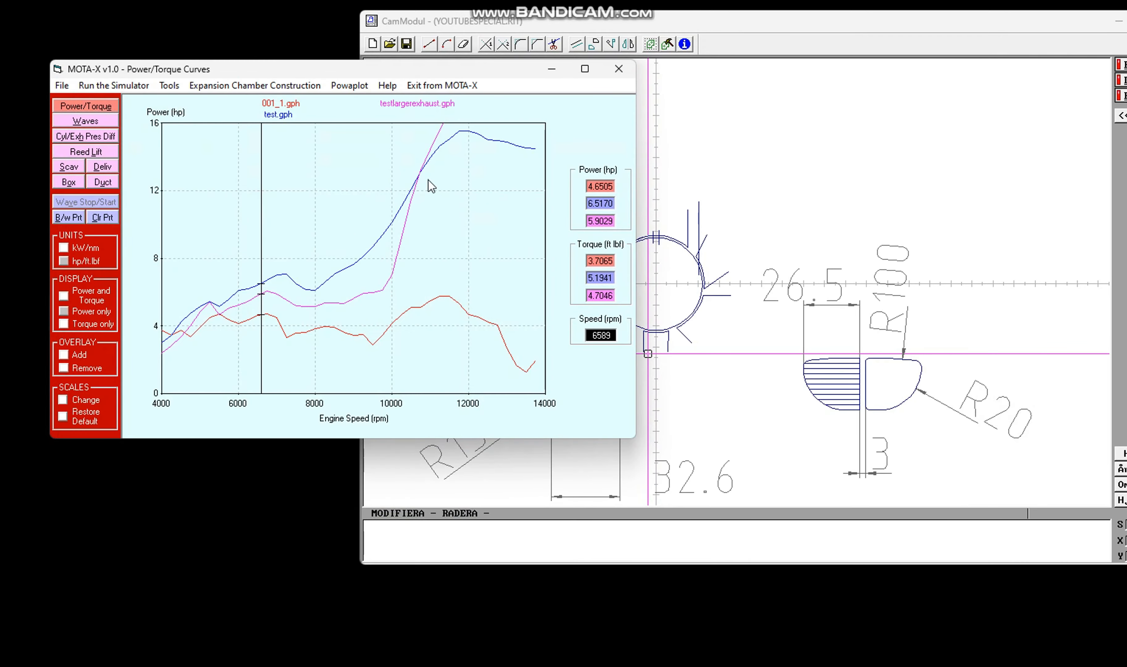
click(65, 249)
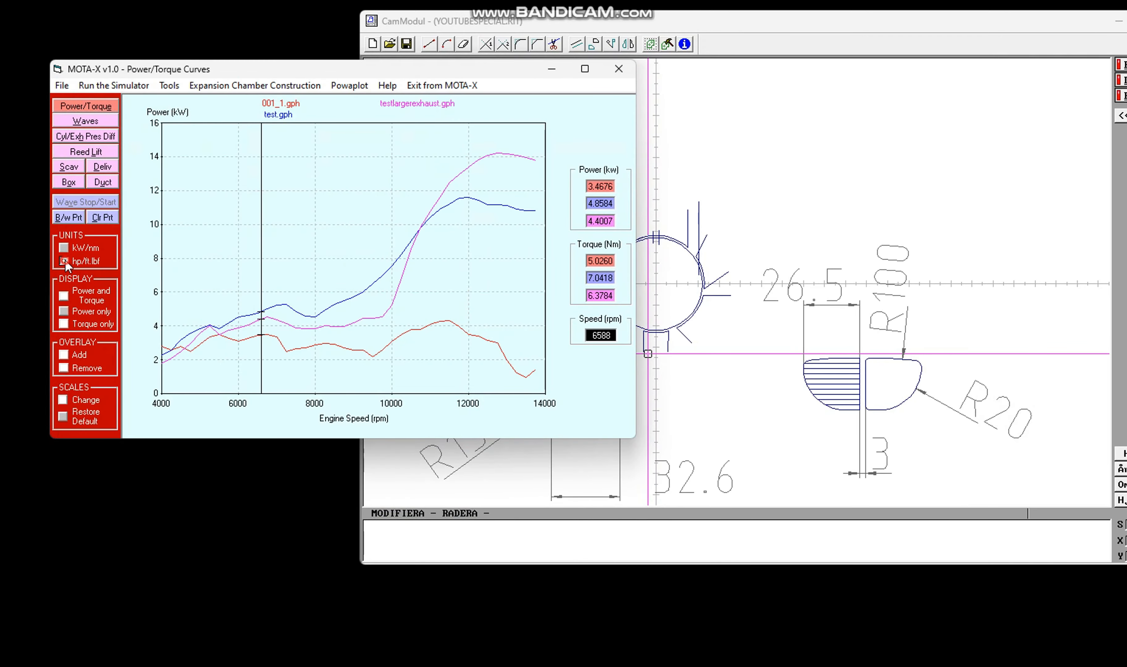
click(65, 260)
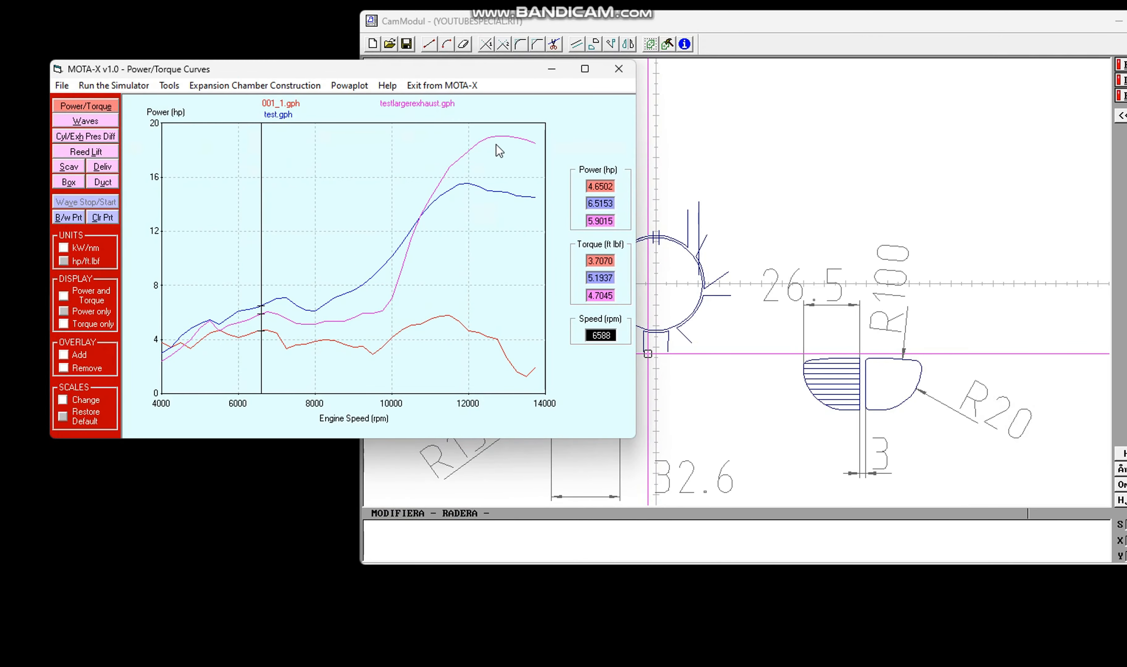
drag(496, 145, 504, 147)
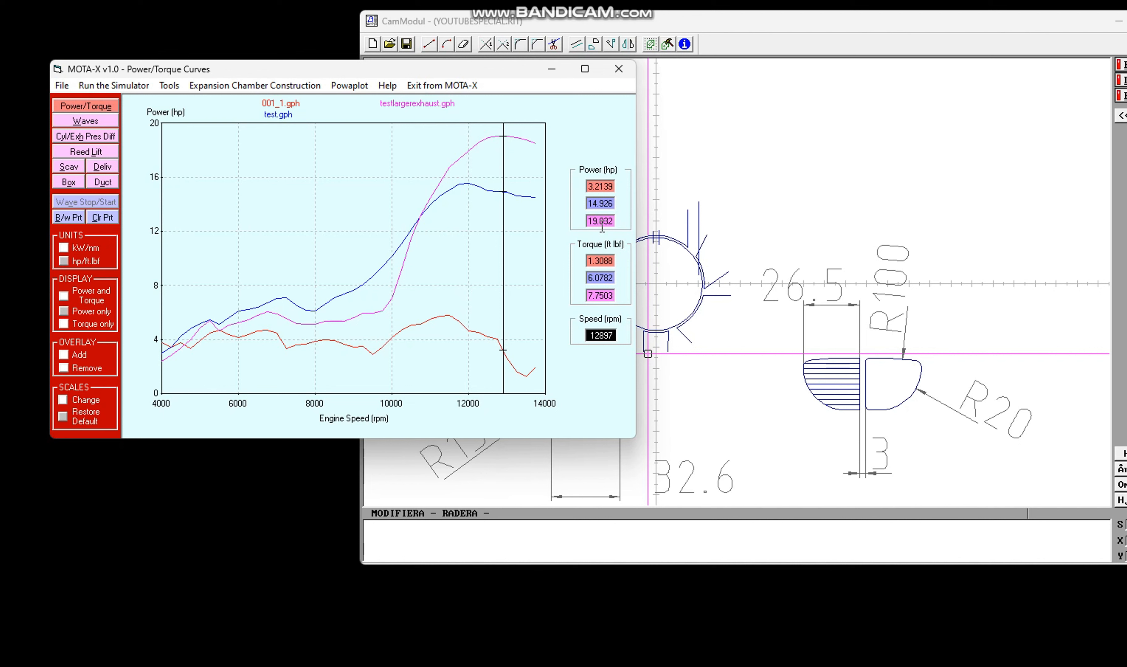
drag(503, 146, 503, 146)
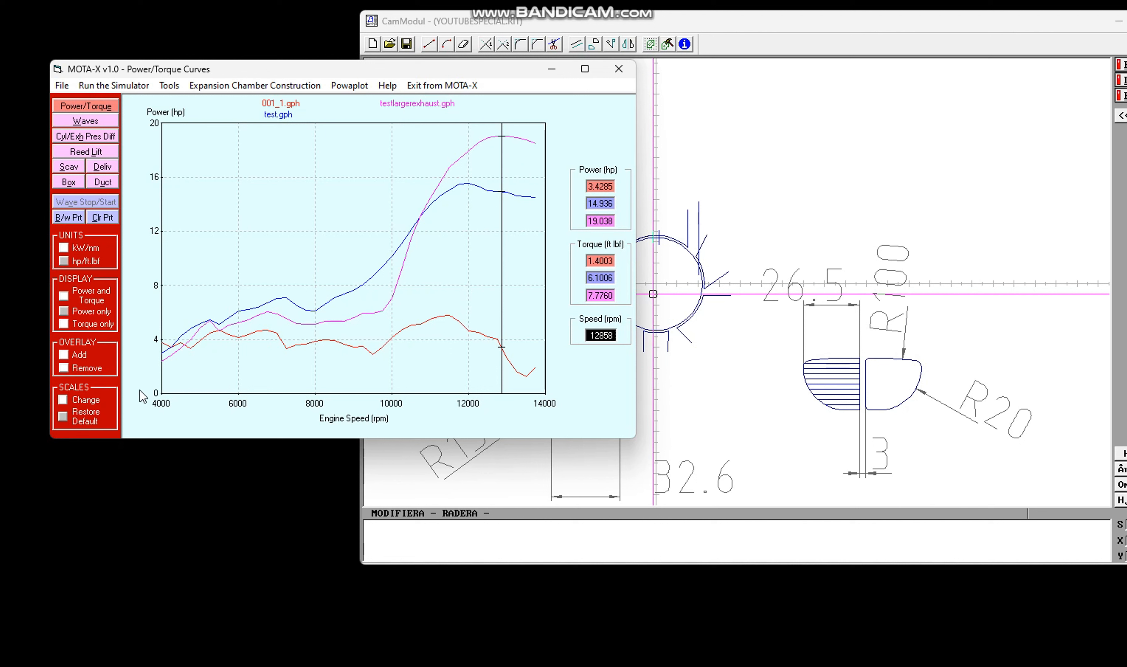
Step: Overlay testlargerexhaustcorrfuelign.gph and place the read-out cursor at its power peak
click(65, 353)
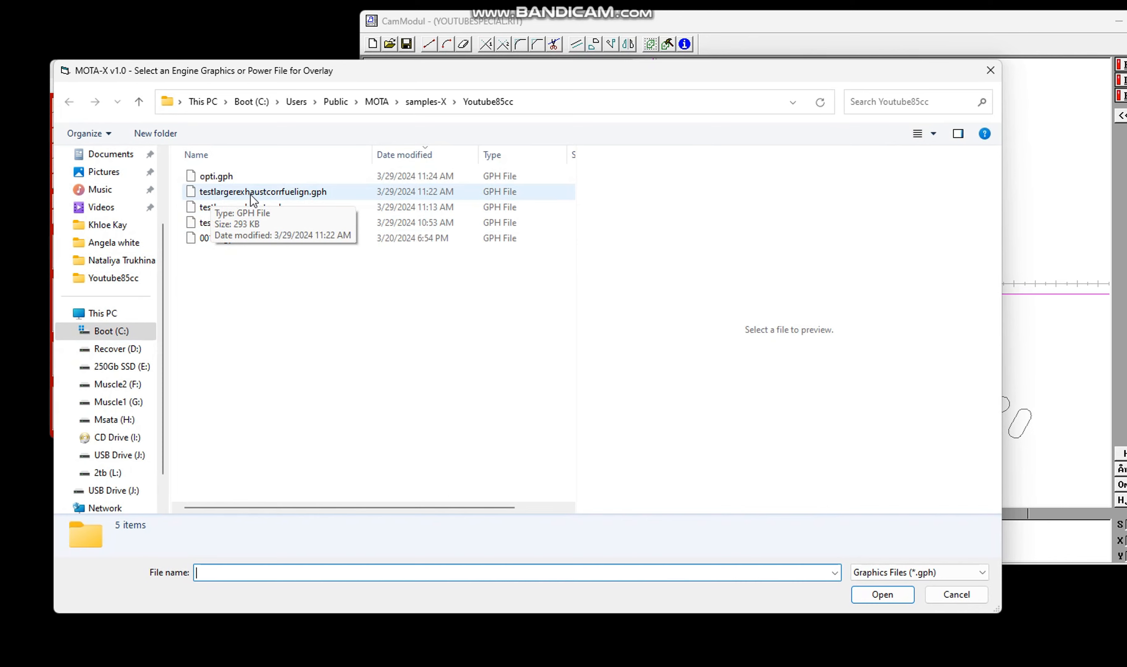
double_click(293, 193)
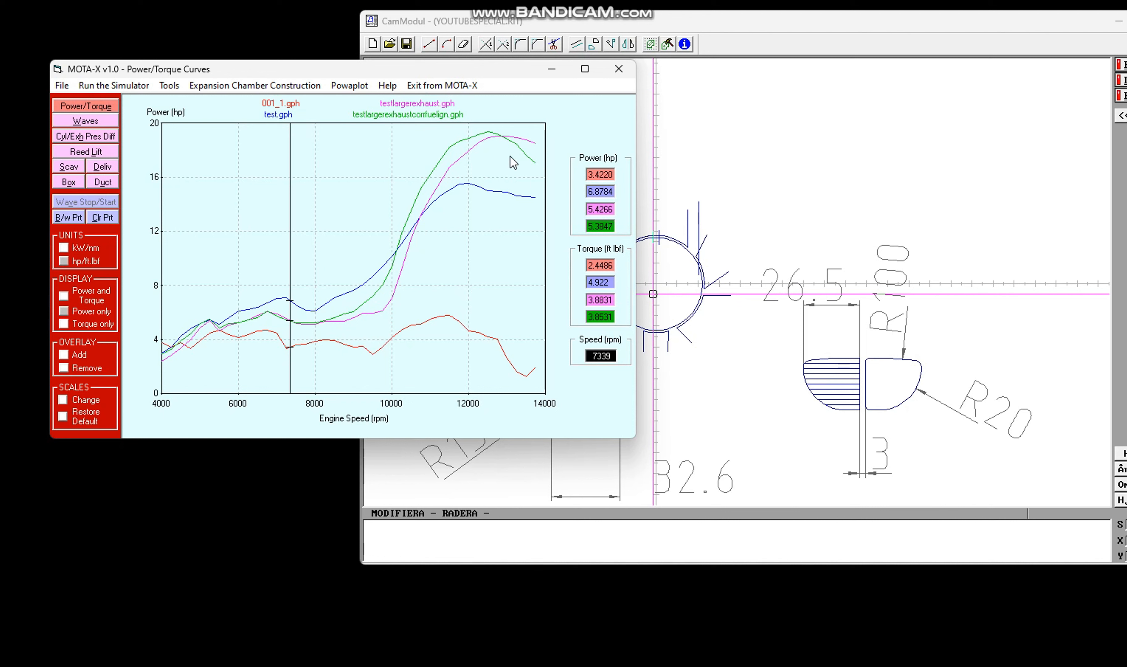
click(489, 136)
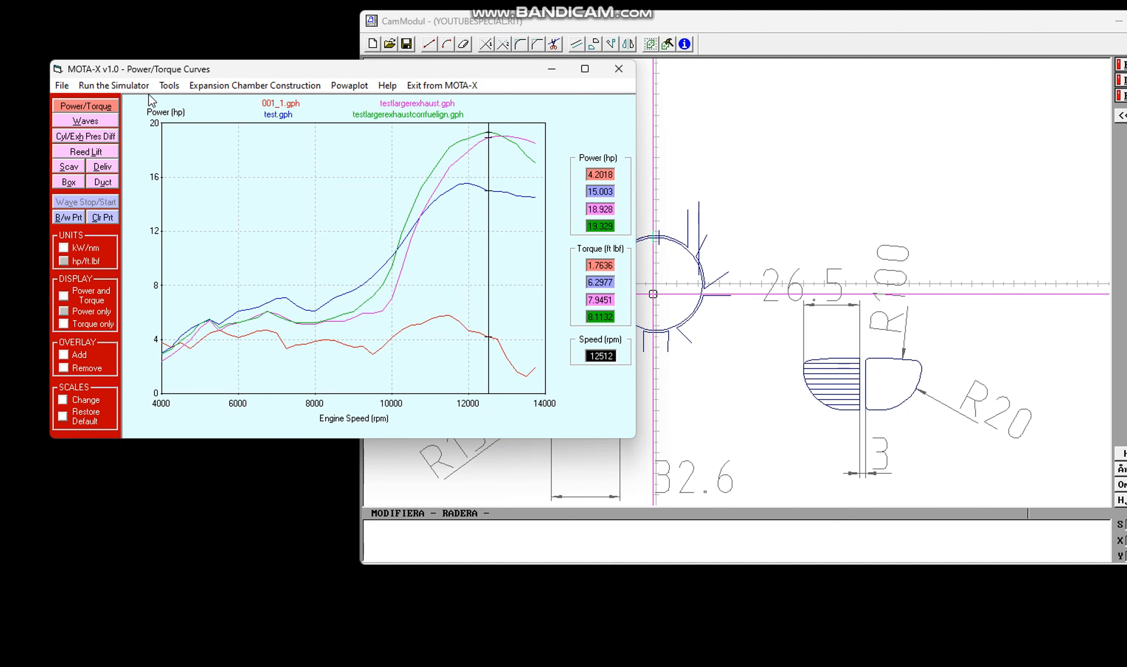
click(143, 86)
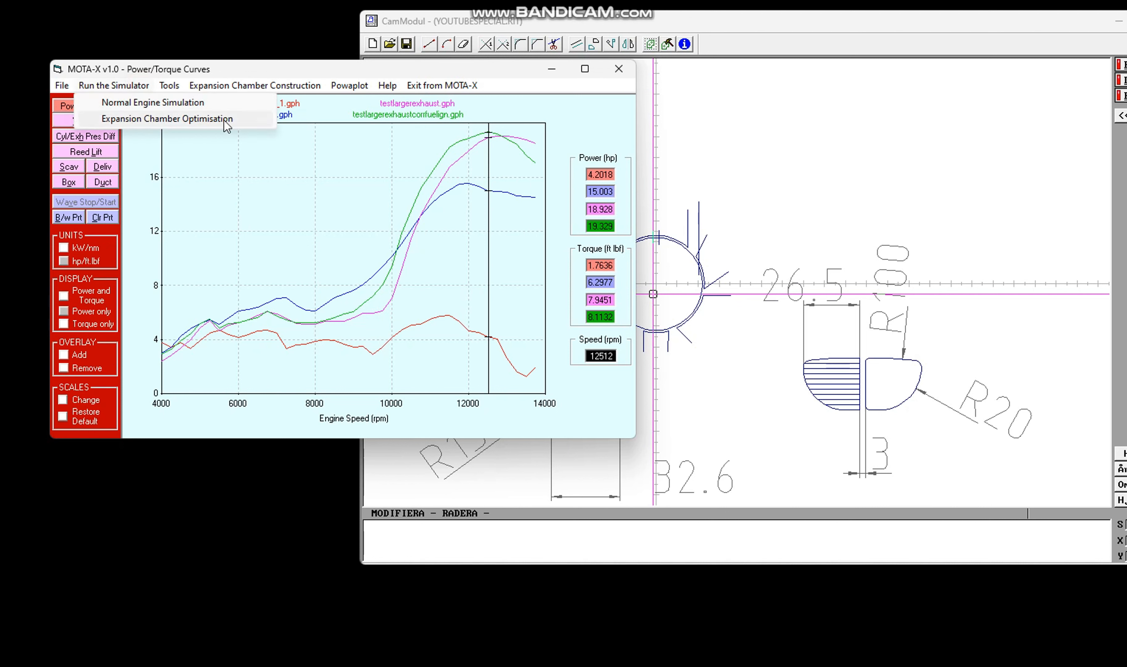
click(147, 214)
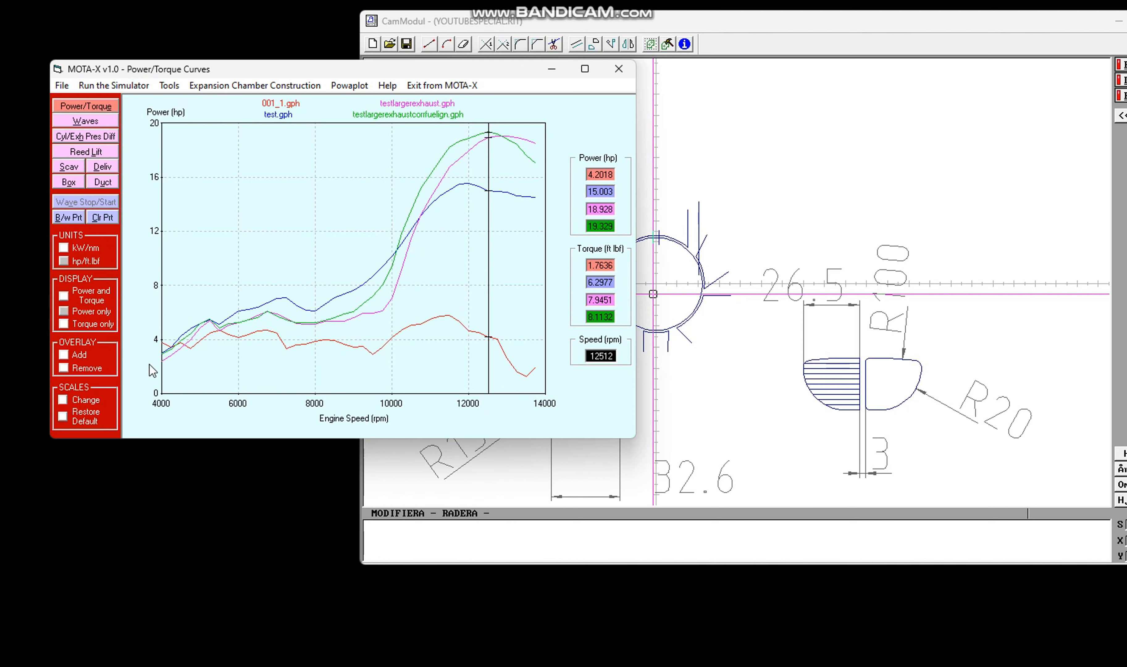
Step: Overlay opti.gph, rescale the graph in hp/ft lbf, and place the read-out cursor at the power peak of the opti.gph curve
click(65, 354)
click(212, 179)
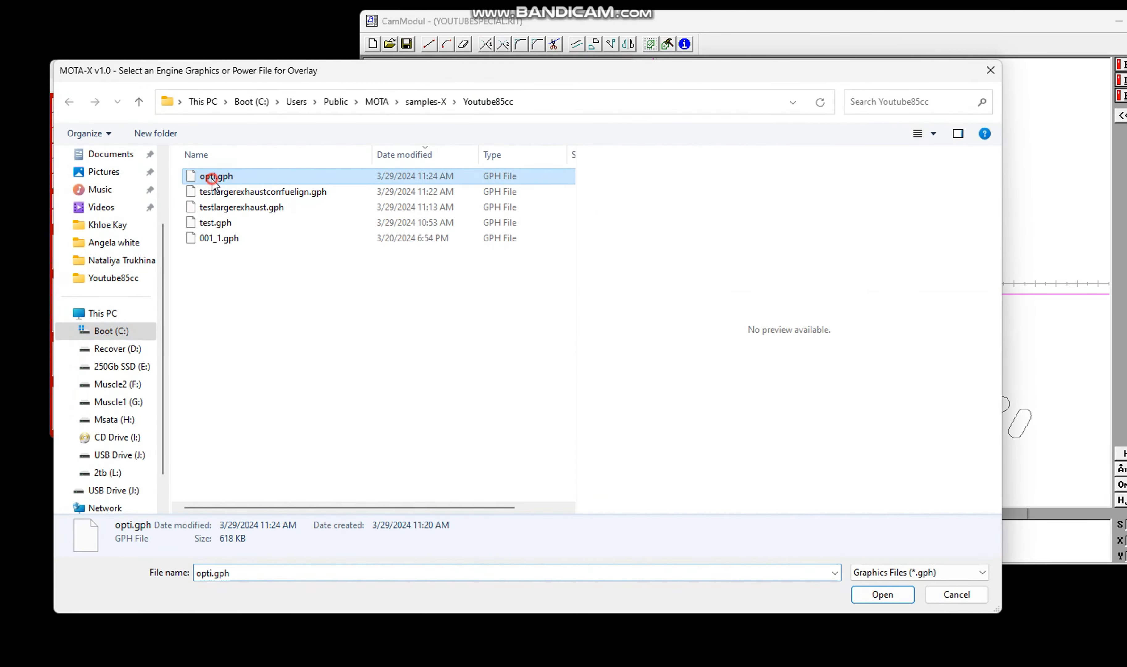
double_click(212, 179)
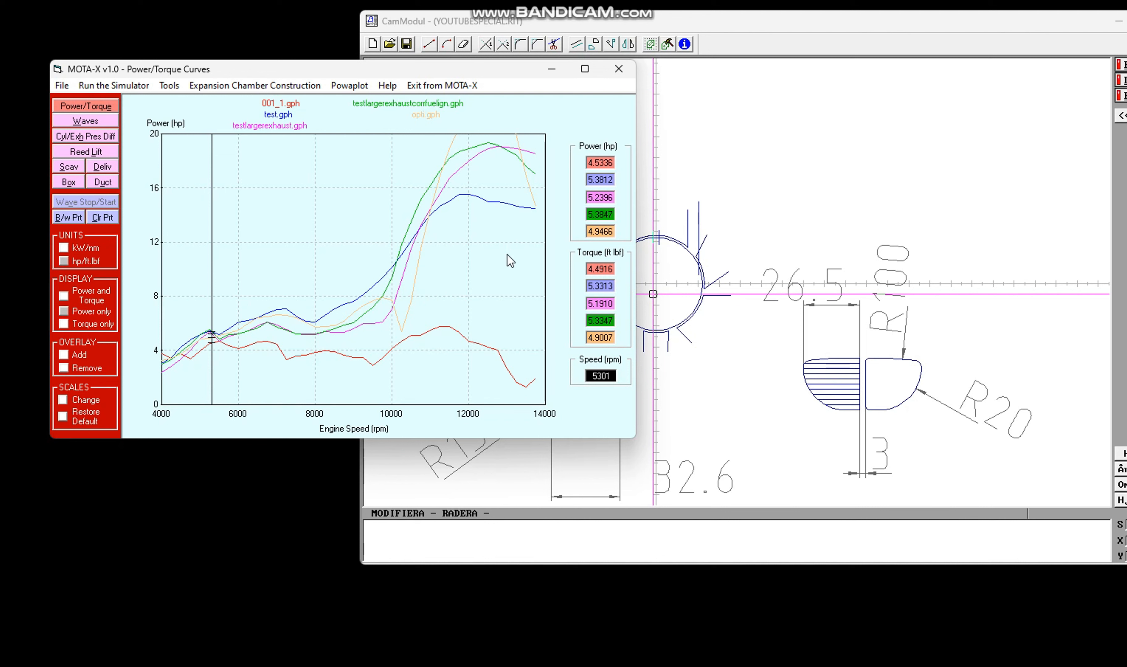
click(64, 247)
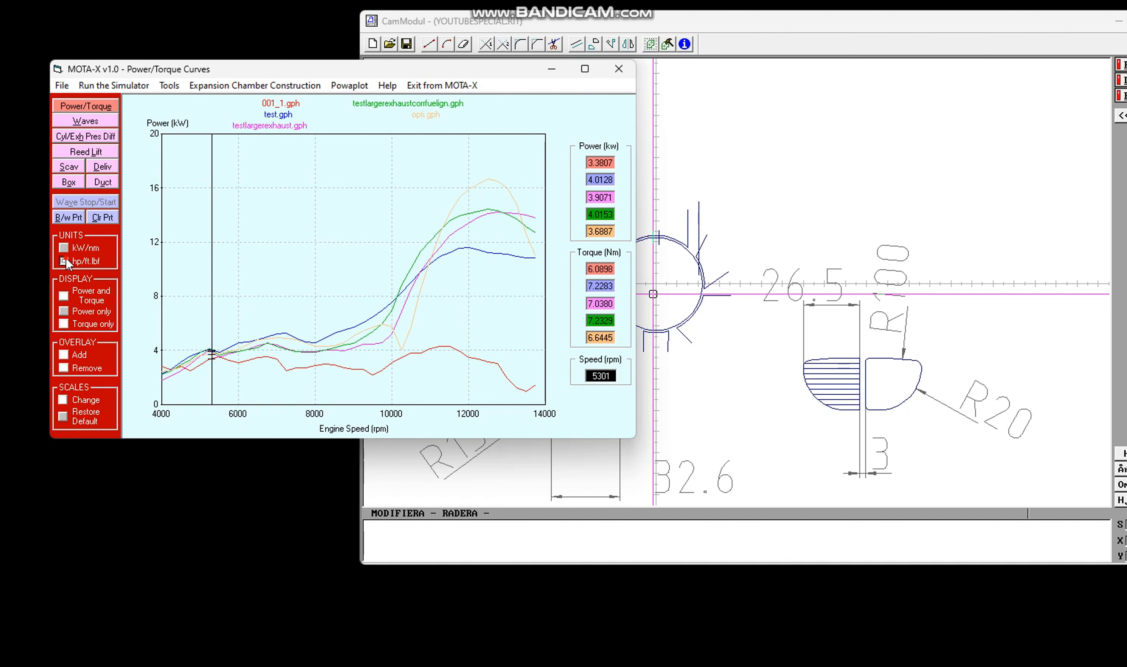
click(66, 259)
click(488, 156)
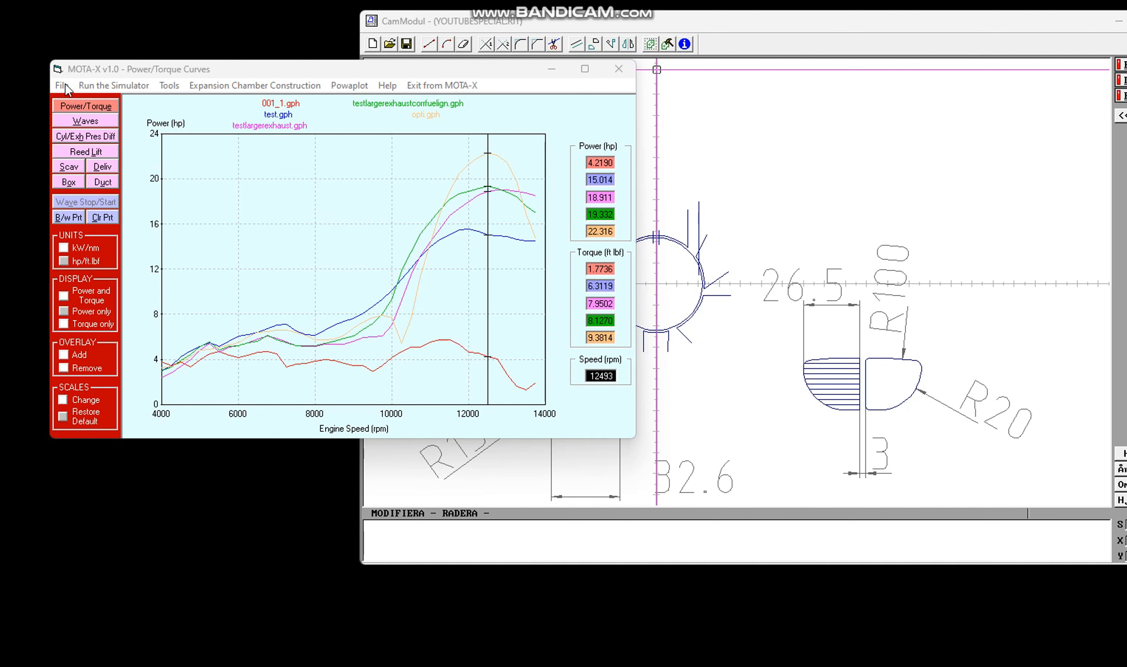
Step: Start an expansion chamber optimisation for testlargerexhaustcorrfuelign.dat and open its optimisation parameters
click(104, 87)
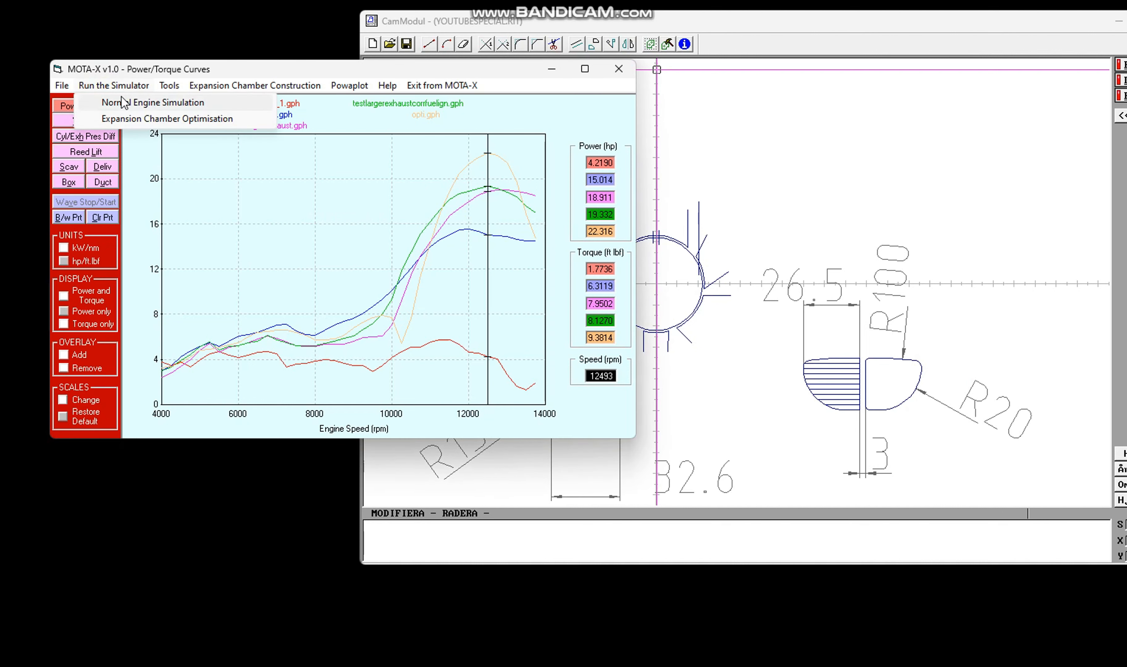
click(131, 118)
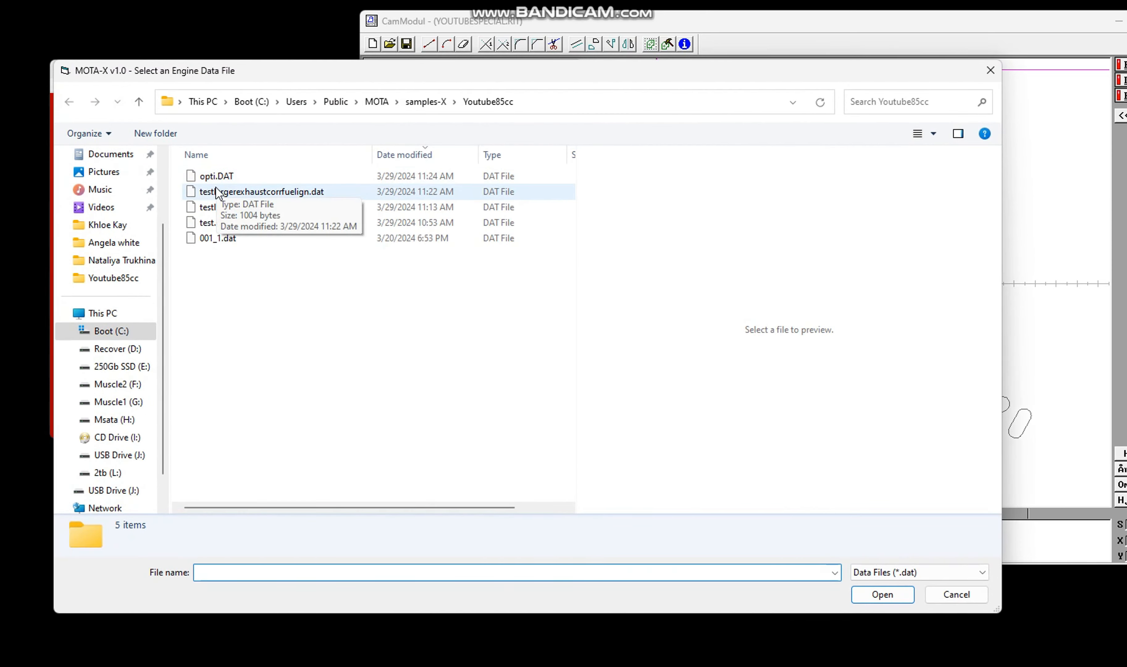
double_click(216, 191)
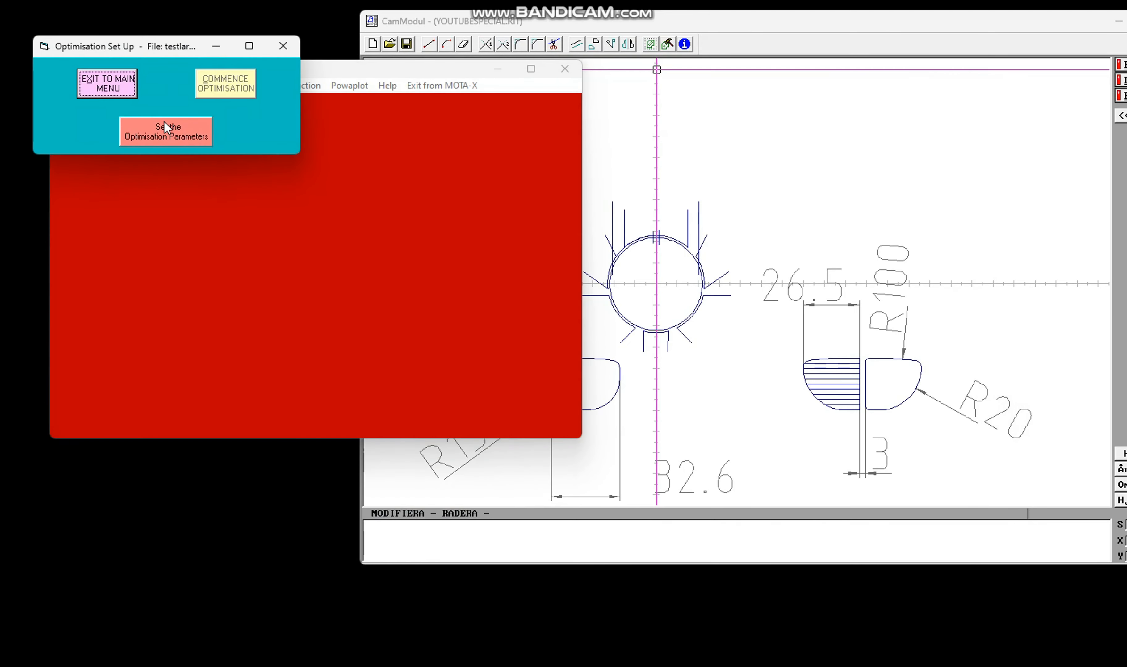
click(177, 127)
drag(218, 55, 263, 105)
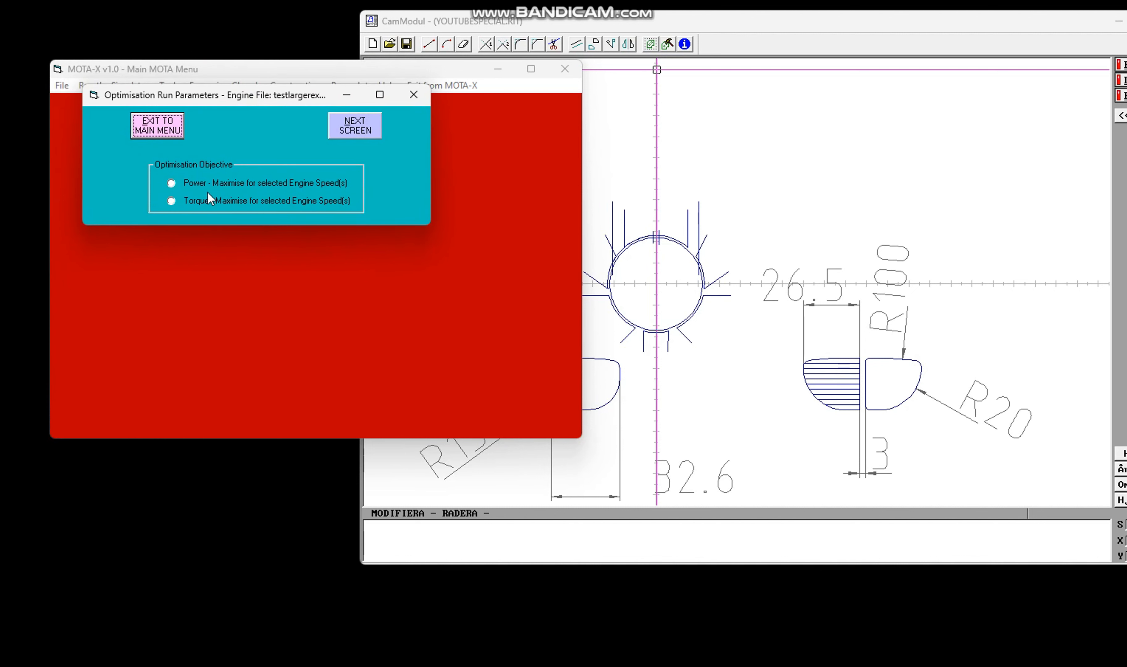
Step: Set the optimisation objective to maximise power and the number of engine speeds to 6
click(172, 182)
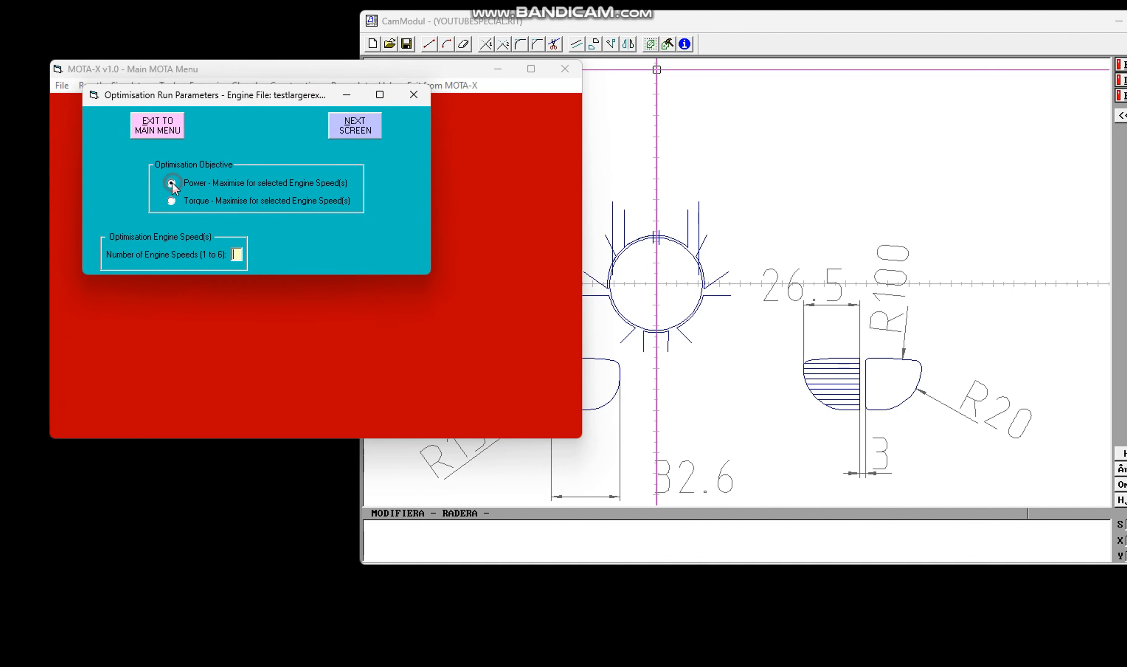
click(237, 254)
text(1)
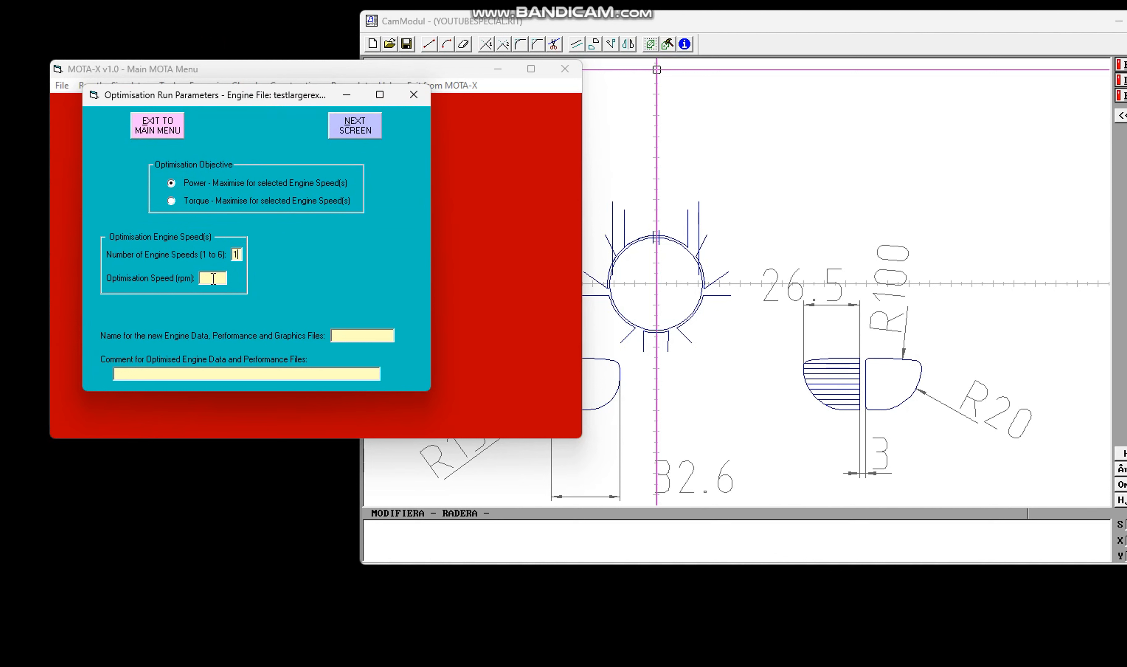
double_click(239, 254)
text(6)
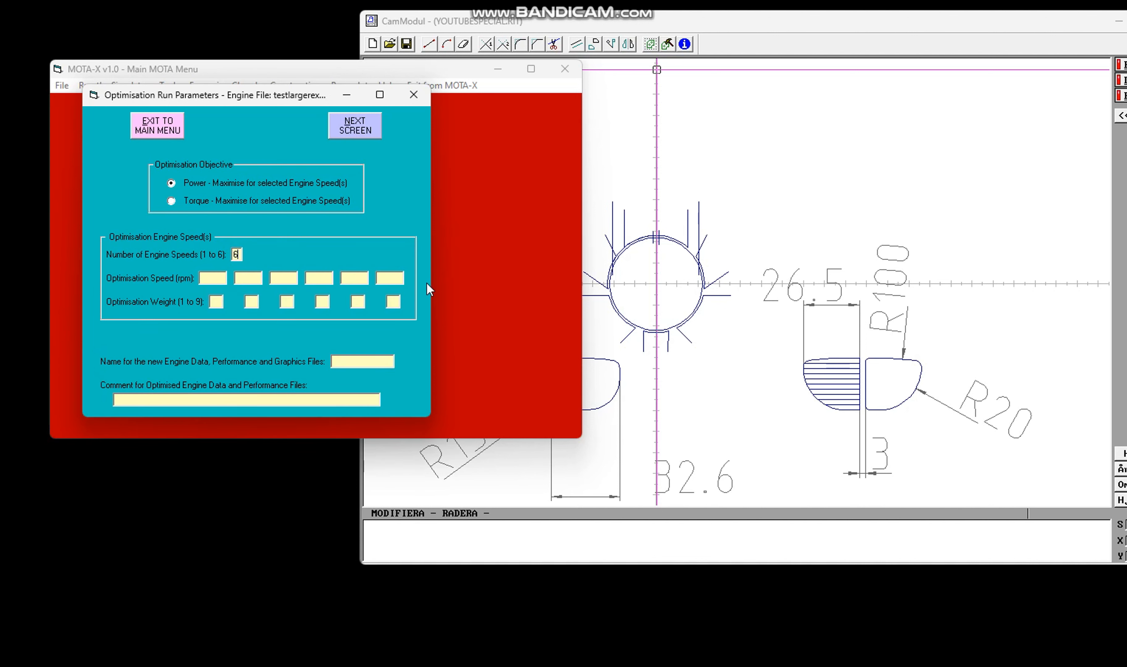
Step: Set the six optimisation speeds to 8500, 9500, 10500, 11500, 12500 and 13500 rpm in ascending order
click(398, 277)
text(13500)
key(shift+Tab)
text(12500)
key(shift+Tab)
text(12)
key(BackSpace)
text(1500)
key(shift+Tab)
text(10500)
key(shift+Tab)
text(9500)
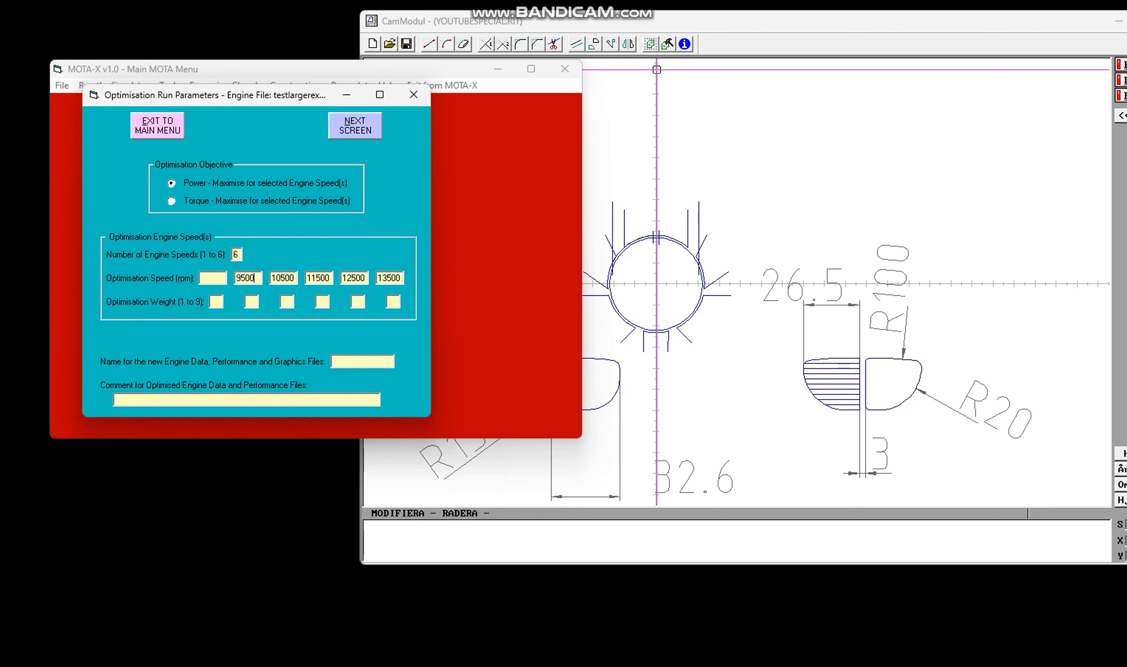
text(8500)
Step: Set the optimisation weights for the six speeds, from lowest to highest, to 5, 7, 8, 9, 9 and 7
click(220, 303)
click(217, 305)
text(5)
key(Tab)
text(7)
key(Tab)
text(8)
key(Tab)
text(9)
key(Tab)
text(9)
key(Tab)
text(7)
Step: Name the new engine data, performance and graphics files opti2 and accept the optimisation parameters
click(357, 362)
text(opti2)
click(353, 127)
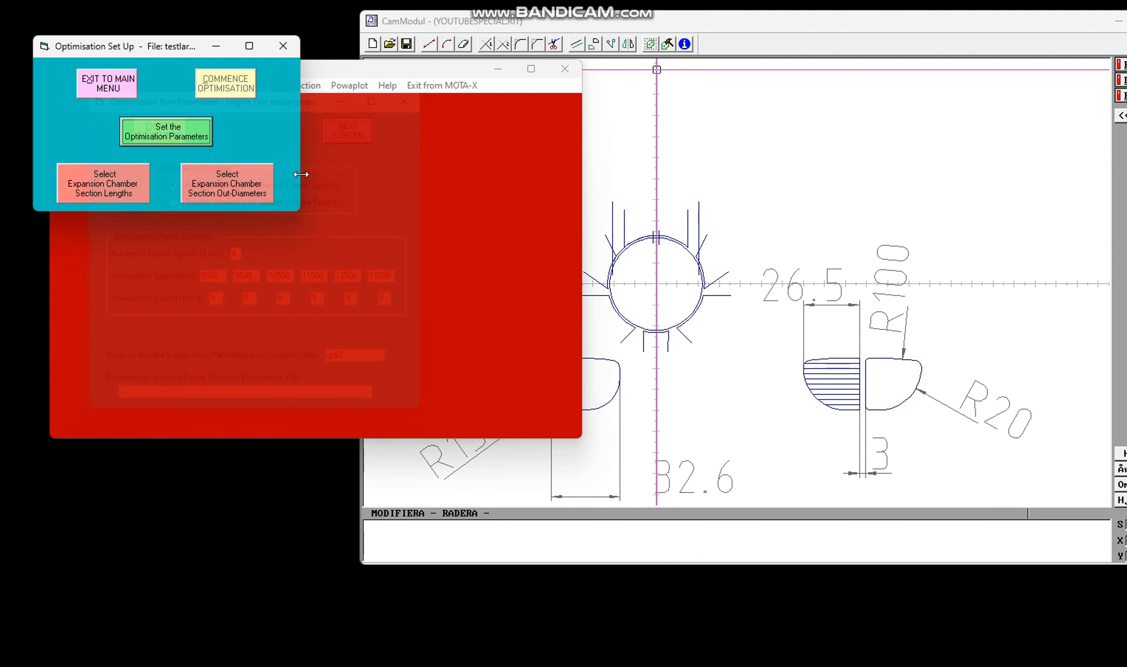
Step: Select all expansion chamber section lengths except section 1 for optimisation, and include the tail pipe length
click(120, 194)
drag(170, 14, 322, 121)
click(313, 379)
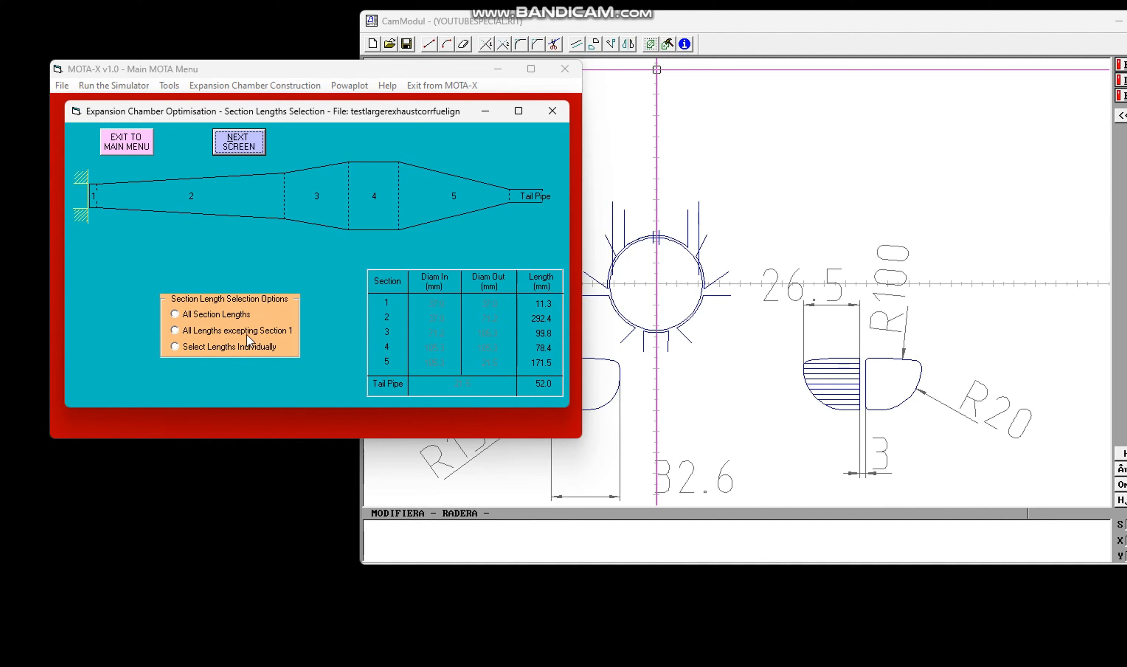
click(176, 330)
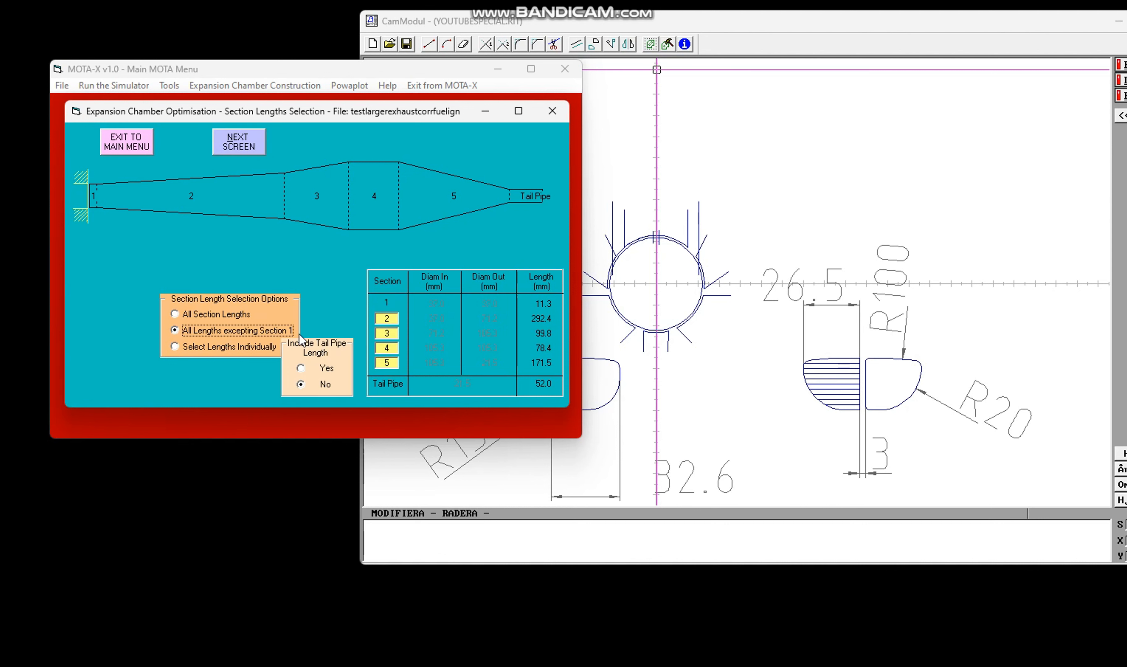
click(300, 368)
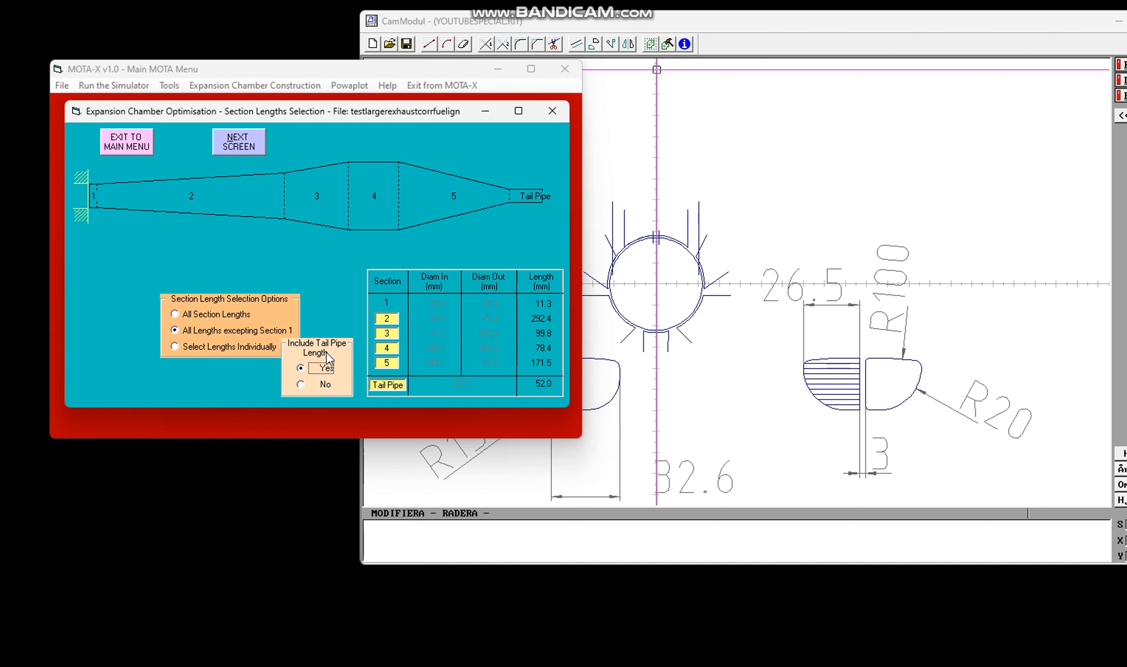
Step: Accept the section length selection, then abandon the optimisation set-up and return to the main menu
click(245, 145)
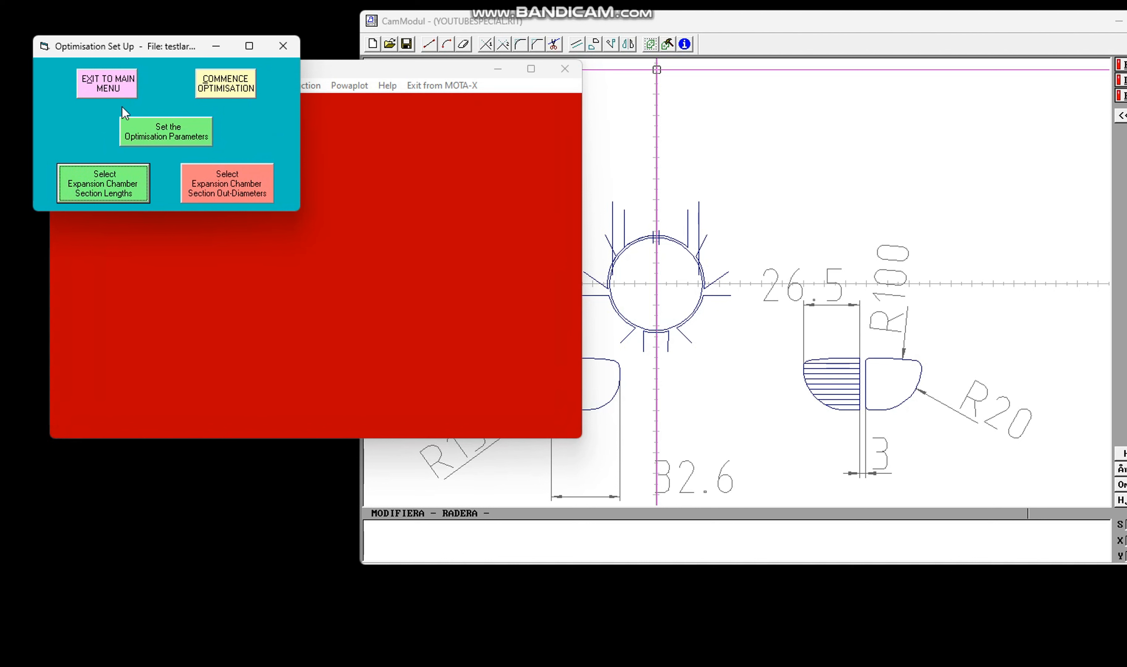
click(112, 90)
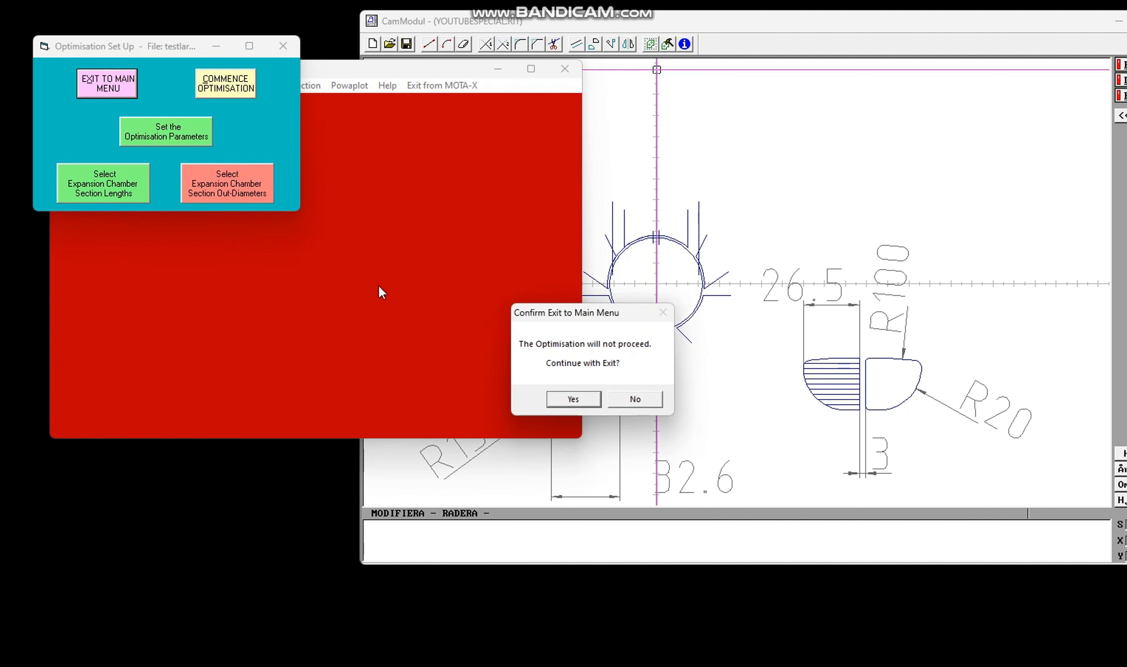
click(573, 395)
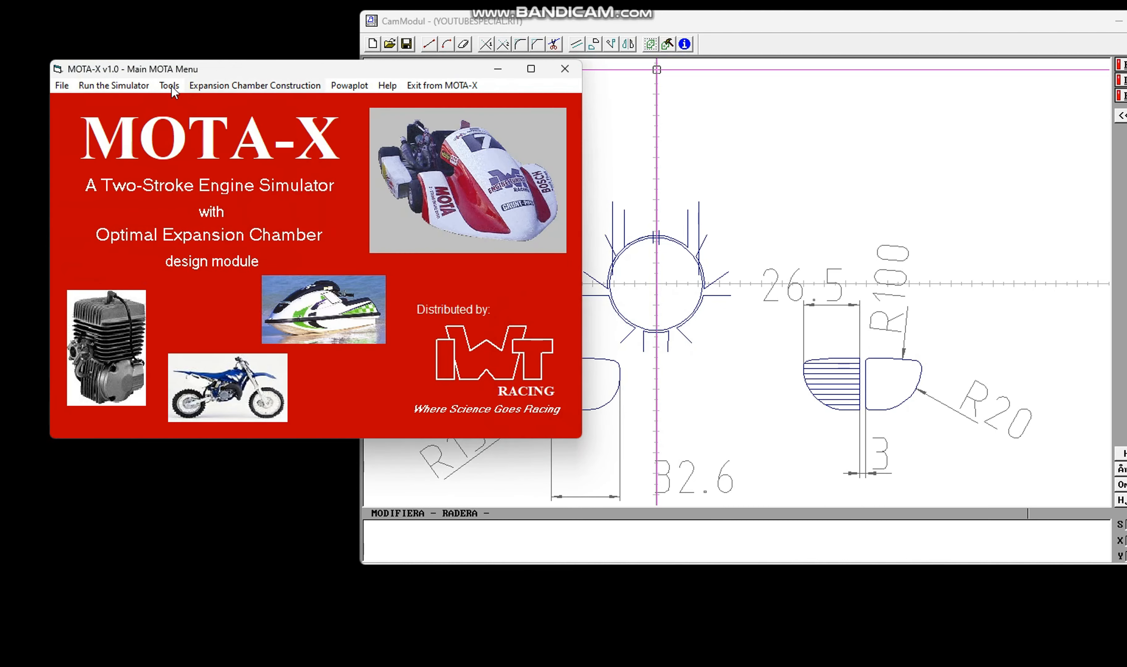
Step: Open the testlargerexhaustcorrfuelign.dat engine data file for editing and review the expansion chamber's section dimensions through section 5
click(62, 85)
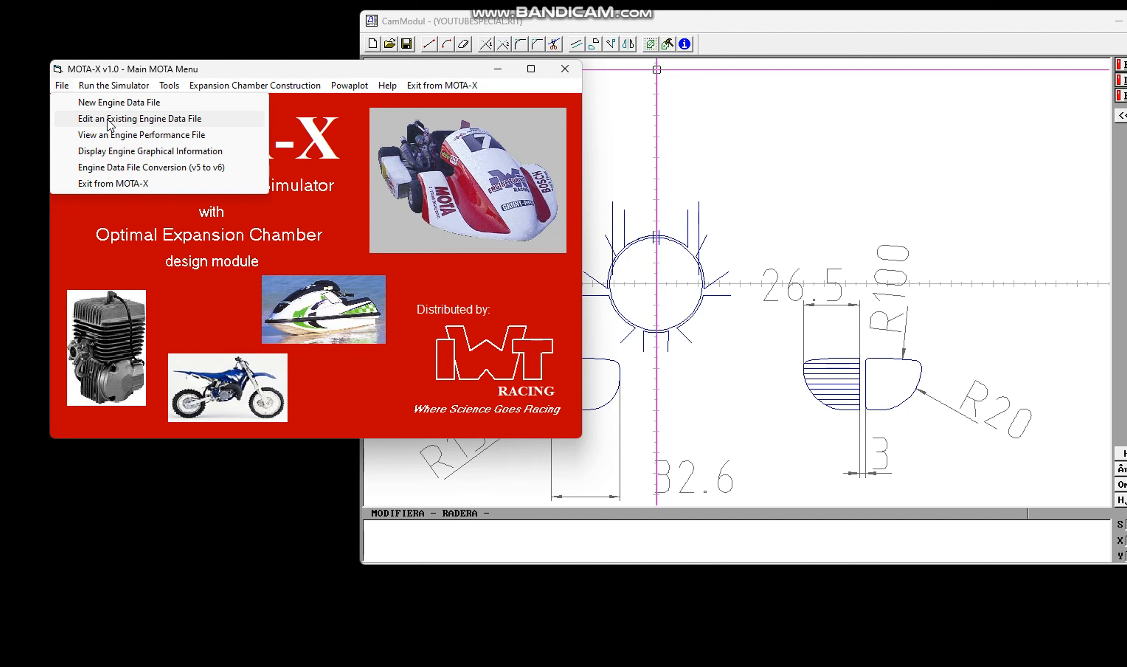
click(108, 119)
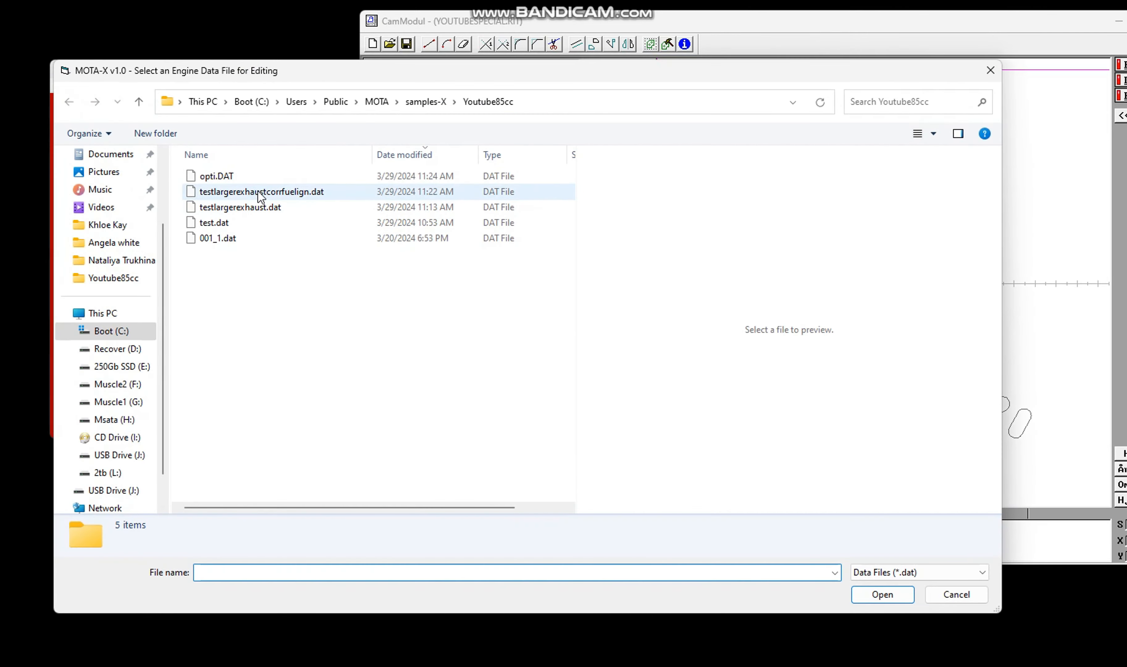
click(259, 192)
double_click(260, 192)
click(271, 202)
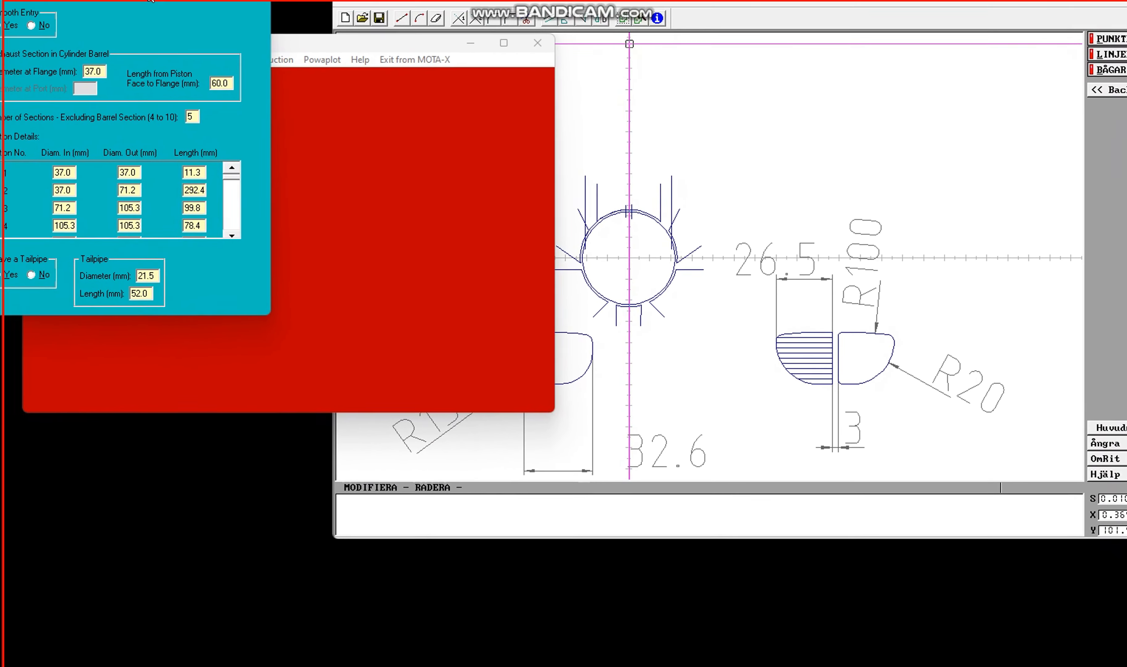
drag(167, 0, 255, 64)
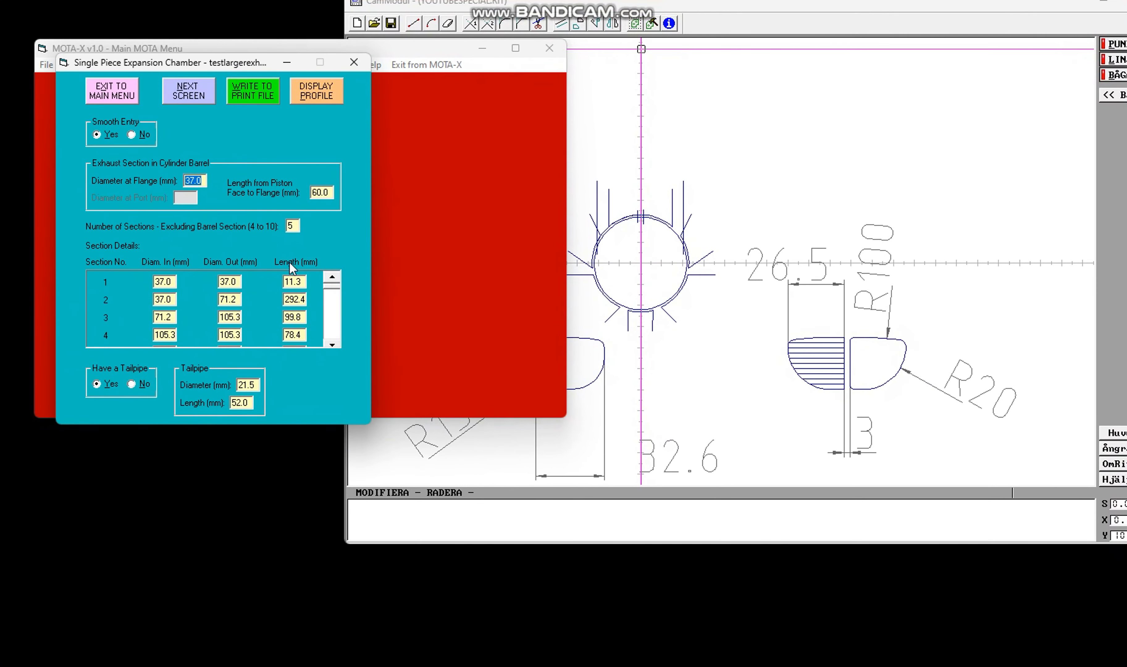
click(334, 328)
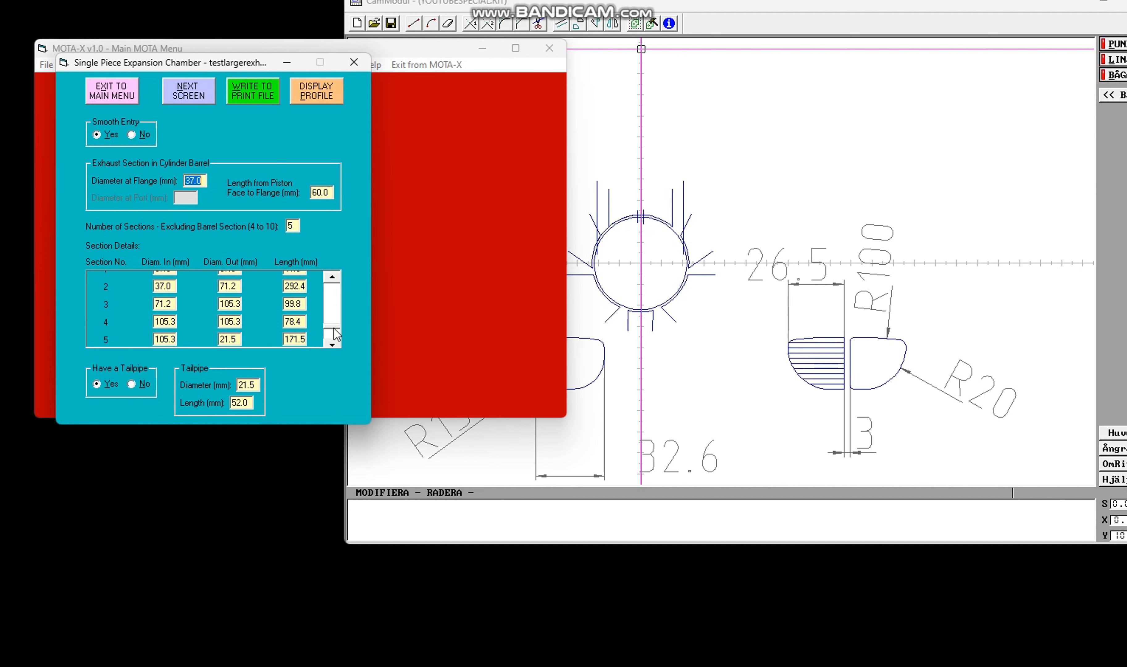
click(332, 343)
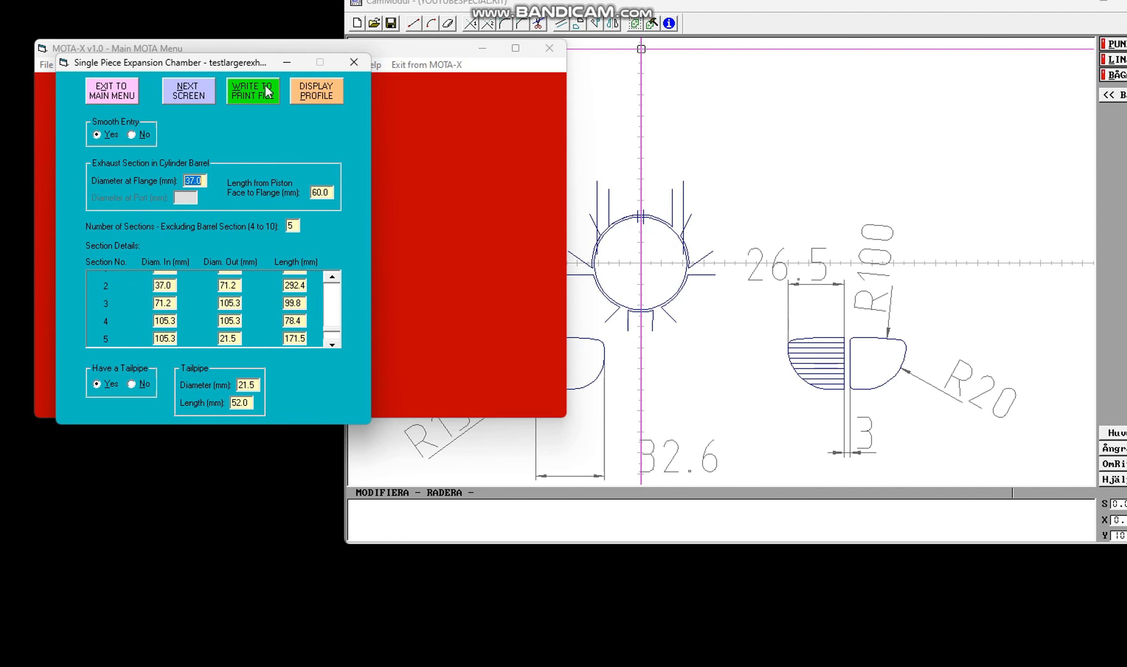
Step: Examine the expansion chamber's profile with its section angles and volumes, and leave the data file without saving
click(319, 90)
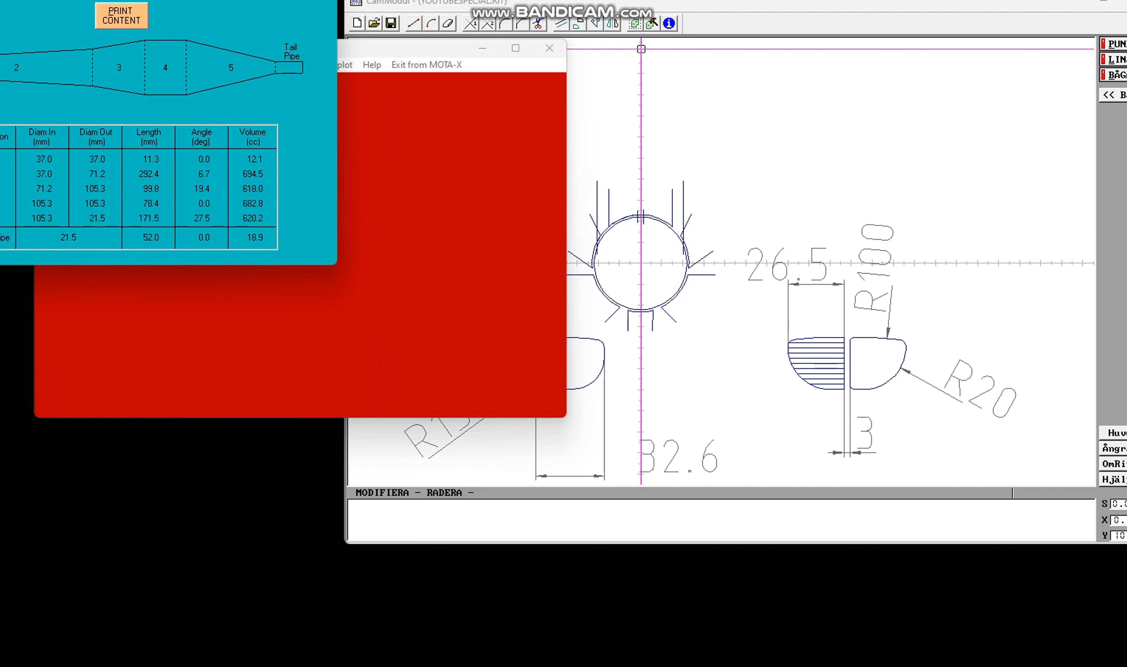
drag(0, 0, 70, 108)
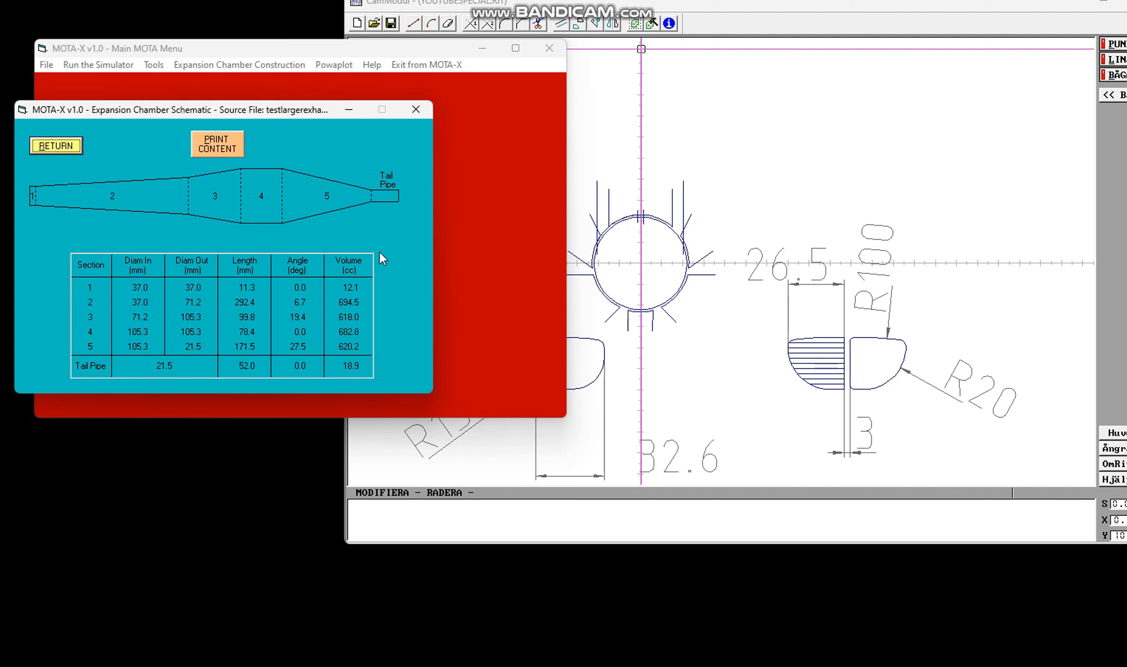
click(66, 145)
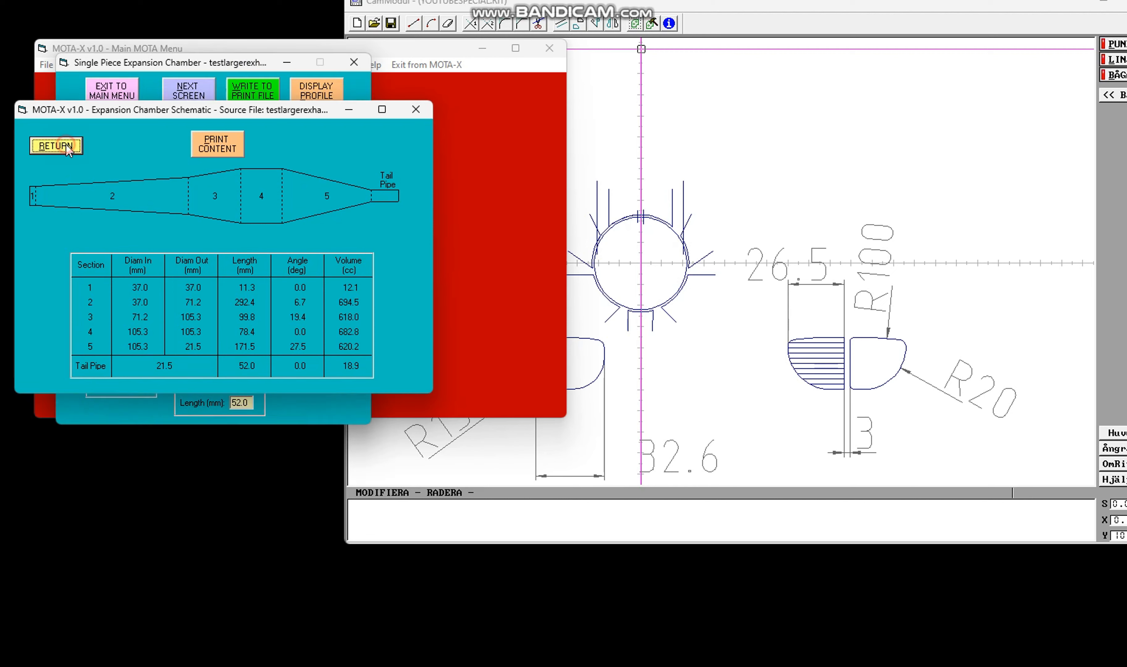
click(186, 96)
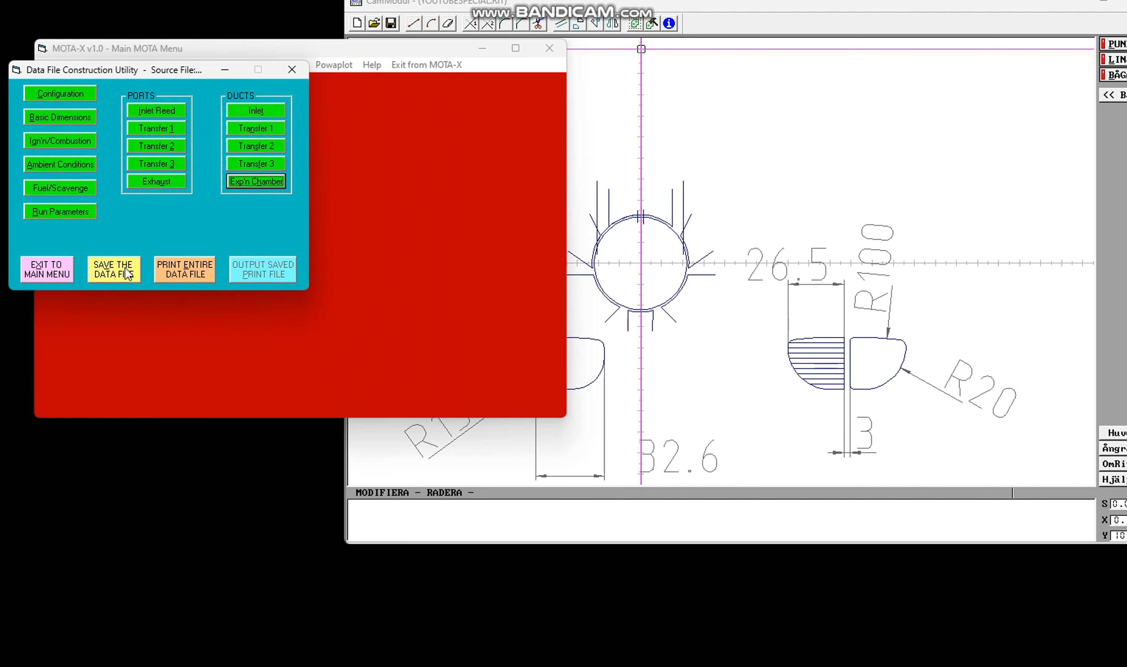
click(65, 273)
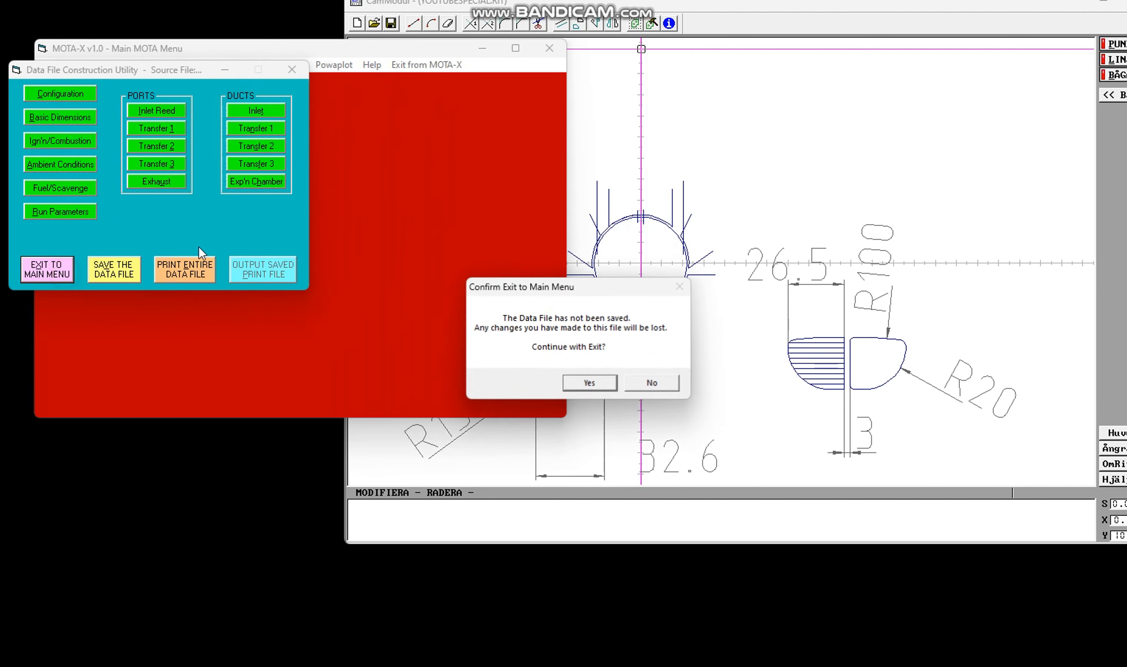
click(590, 383)
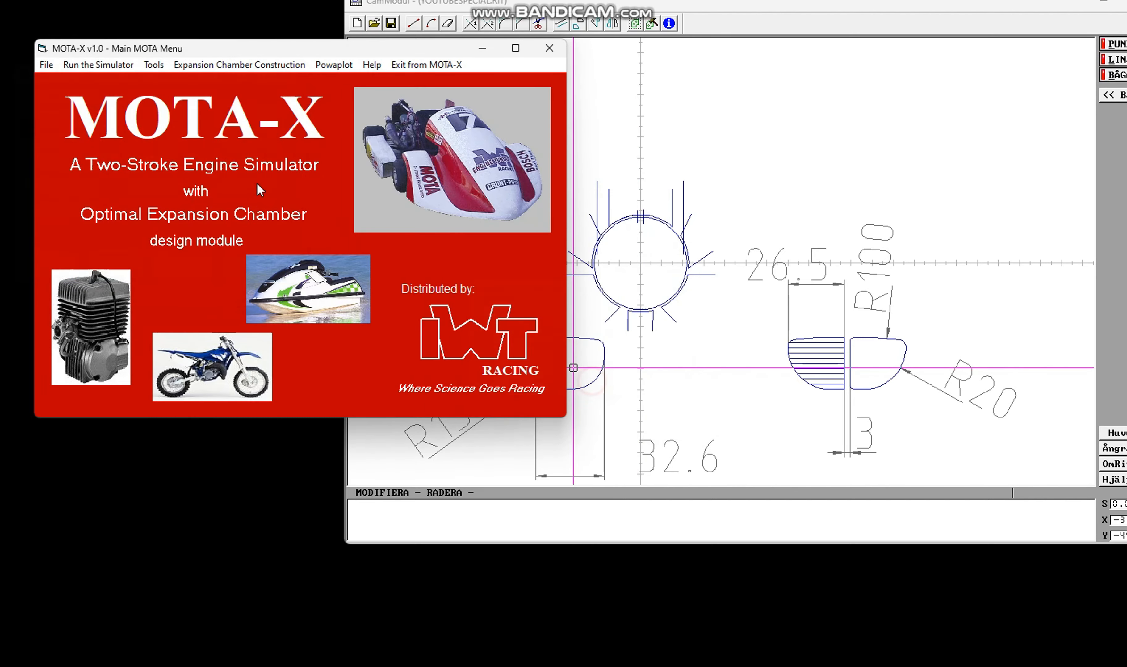
Step: Set up an expansion chamber optimisation of testlargerexhaustcorrfuelign.dat that maximises power at 6 engine speeds
click(99, 65)
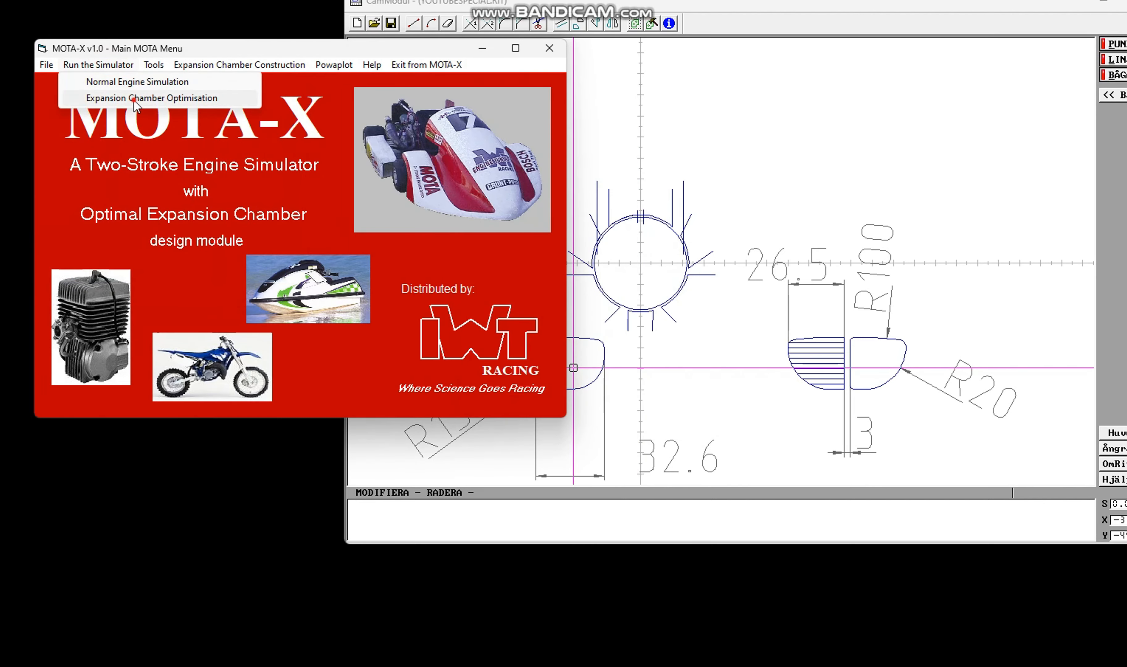
click(136, 98)
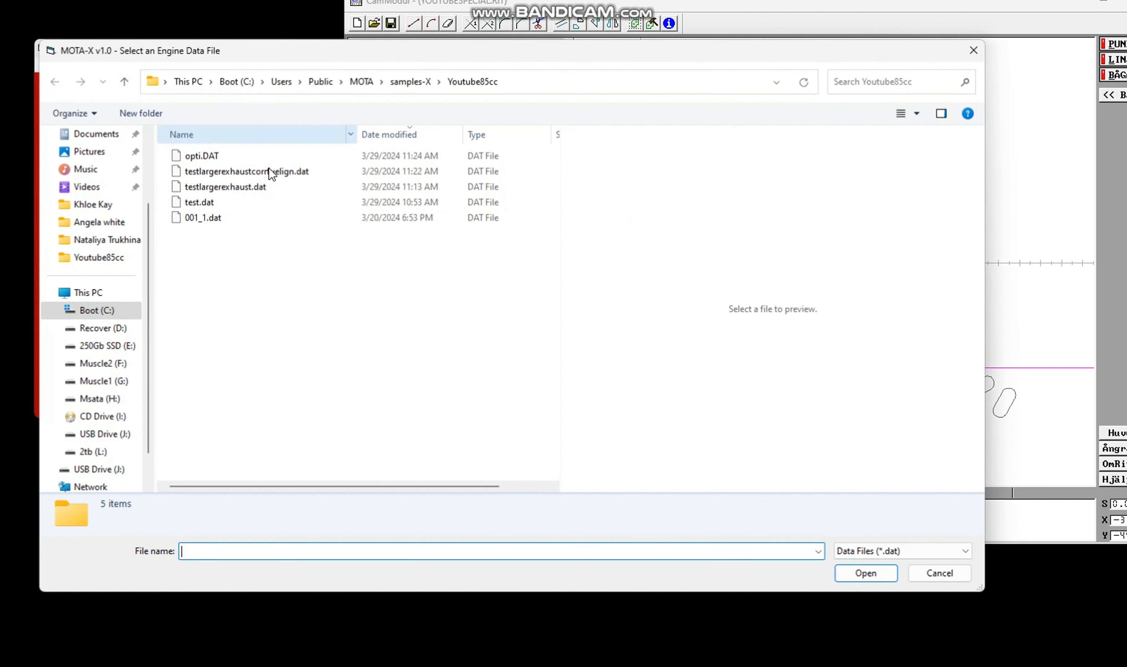
double_click(220, 171)
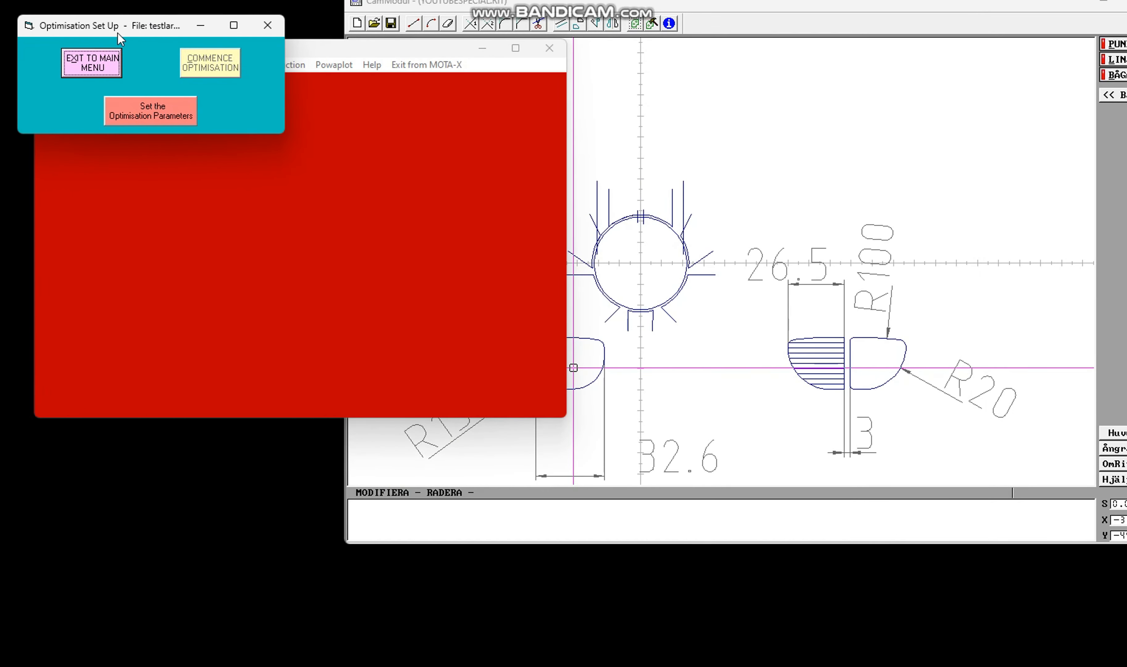
drag(117, 33, 171, 86)
click(205, 165)
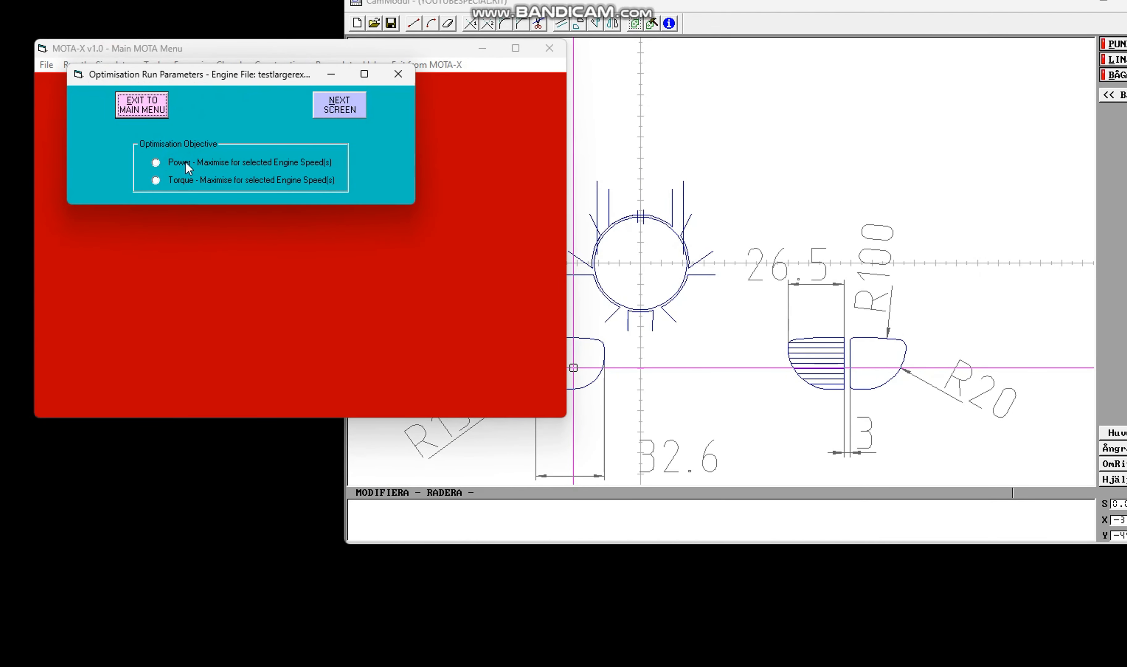
click(182, 162)
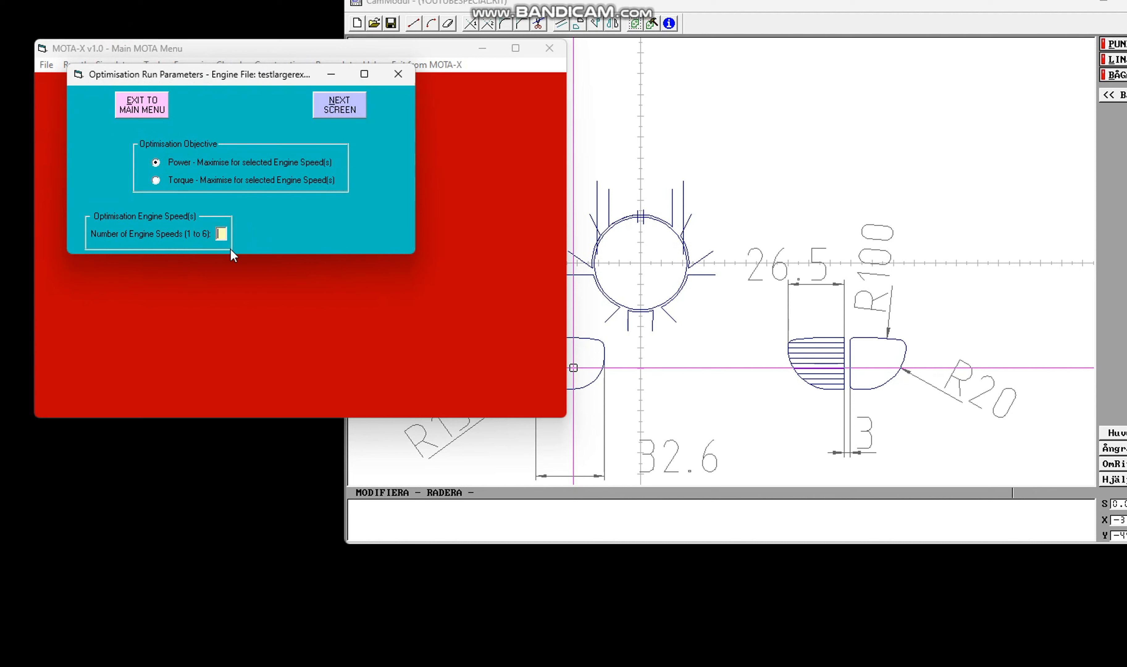
text(6)
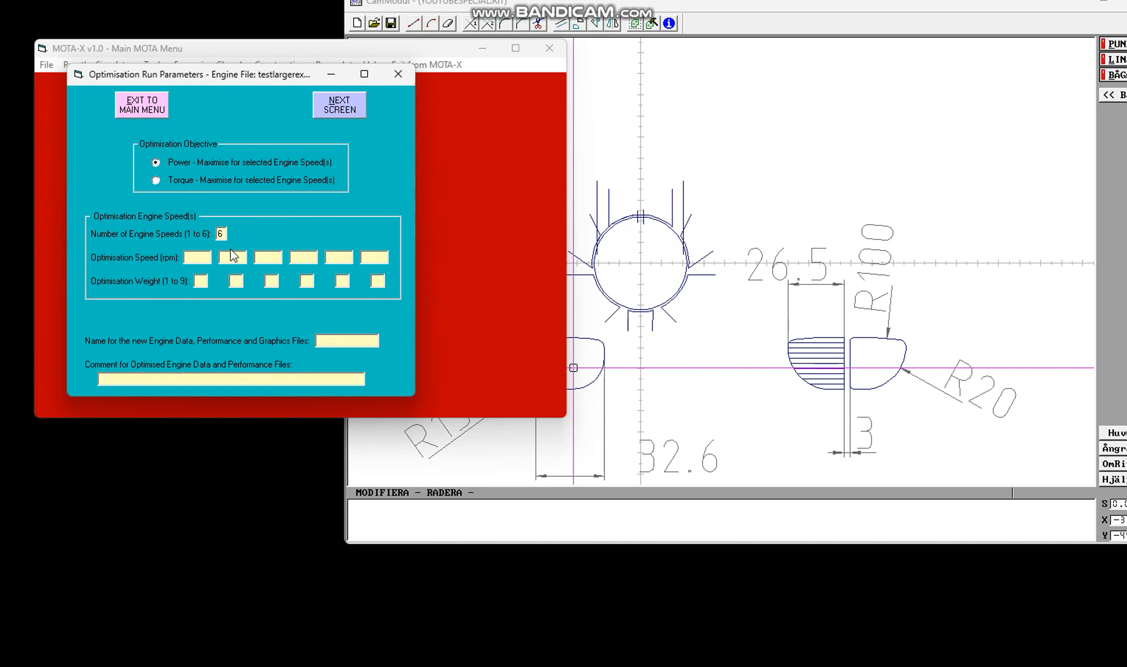
Step: Set the six optimisation speeds to 8500, 9500, 10500, 11500, 12500 and 13500 rpm, and weight the lowest speed 4
click(384, 256)
text(1355)
key(BackSpace)
text(00)
text(12500)
key(shift+Tab)
text(11500)
key(shift+Tab)
text(105009500)
key(shift+Tab)
text(8)
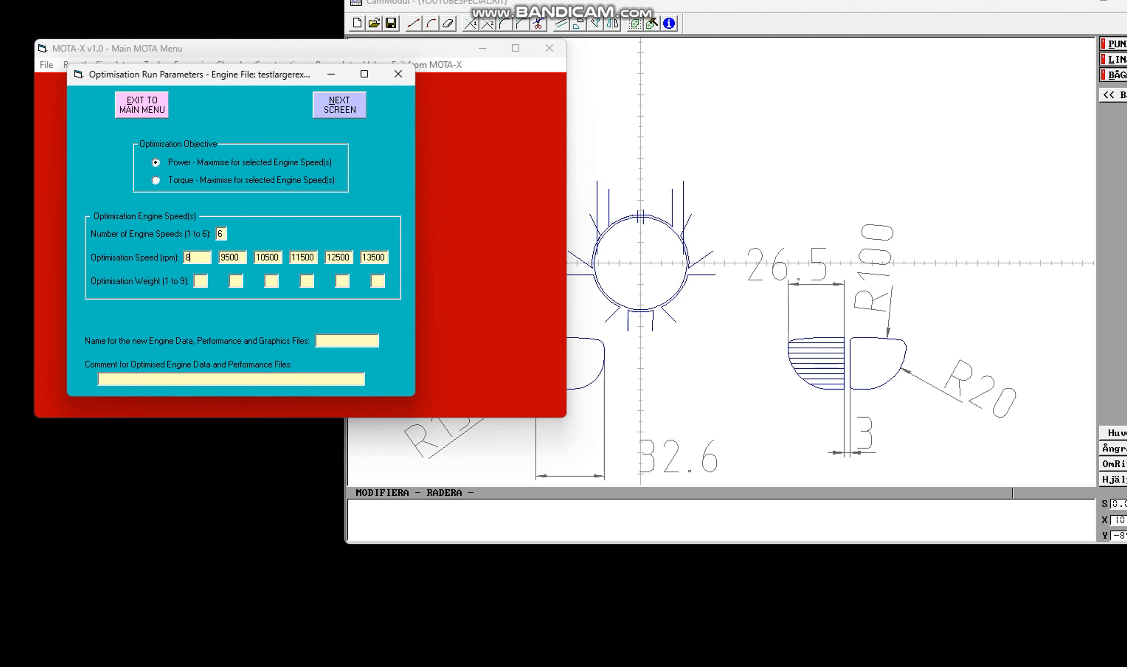
text(5004)
Step: Set the optimisation weights of the remaining five speeds, from 9500 to 13500 rpm, to 7, 7, 9, 9 and 7
key(Tab)
text(7)
key(Tab)
text(7)
key(Tab)
text(9)
key(Tab)
text(9)
key(Tab)
text(7)
Step: Name the new optimisation files opti2, enter the comment hello and accept the run parameters
click(339, 341)
text(opti2)
click(219, 379)
text(hello)
click(360, 103)
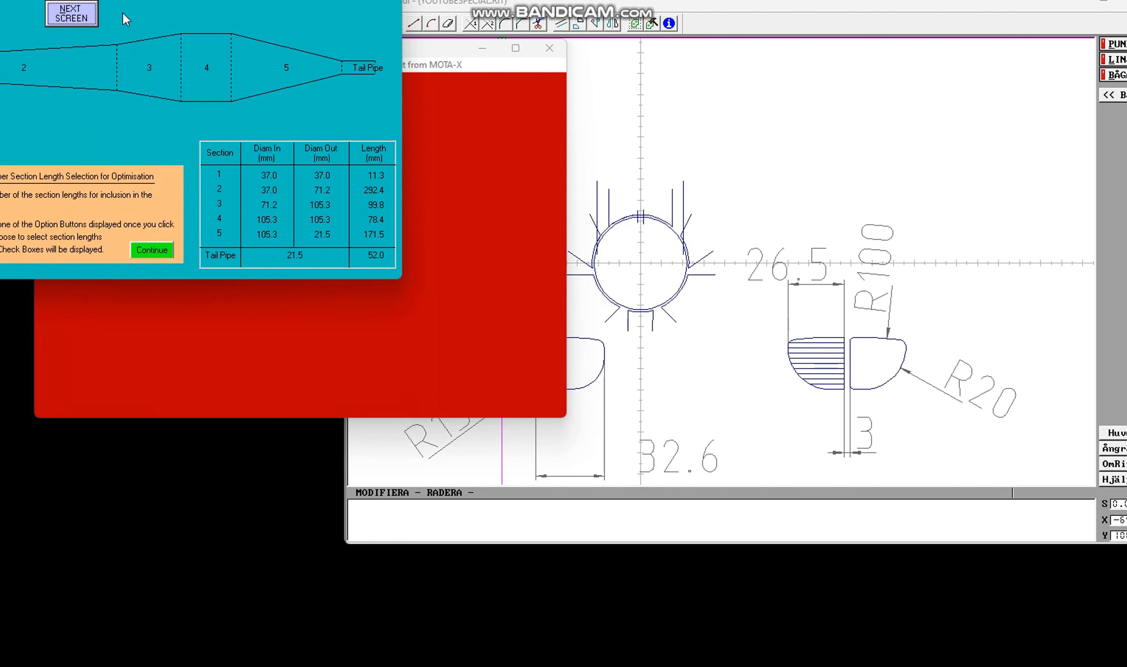
Step: Include all section lengths except section 1, plus the tail pipe length, in the optimisation
drag(0, 0, 109, 107)
click(295, 370)
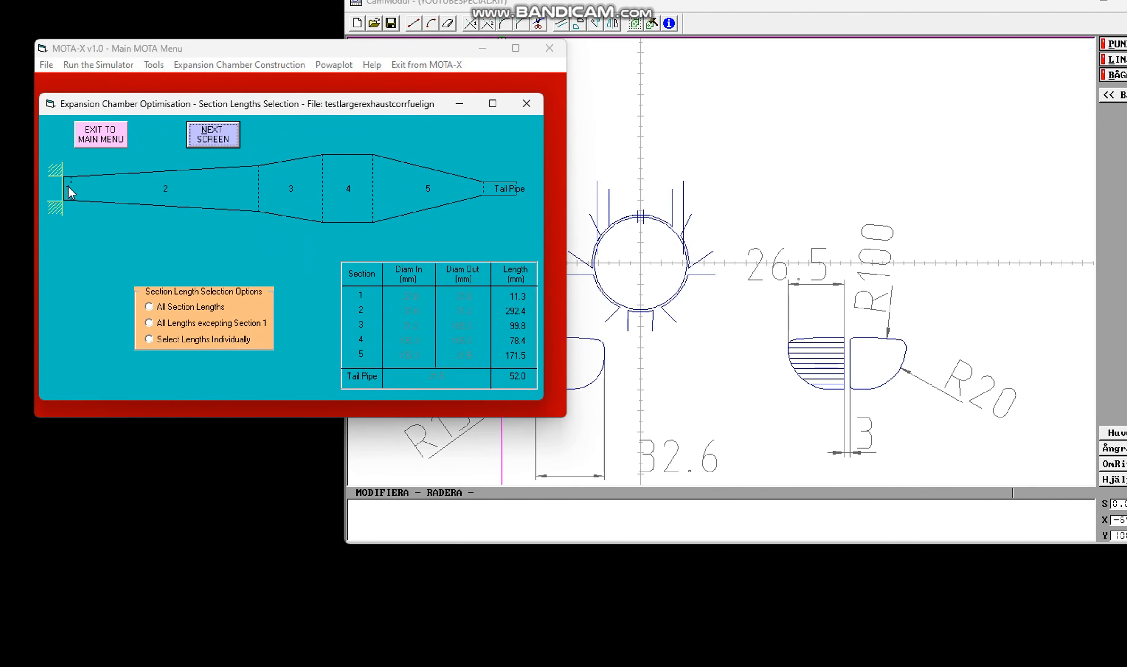
click(148, 323)
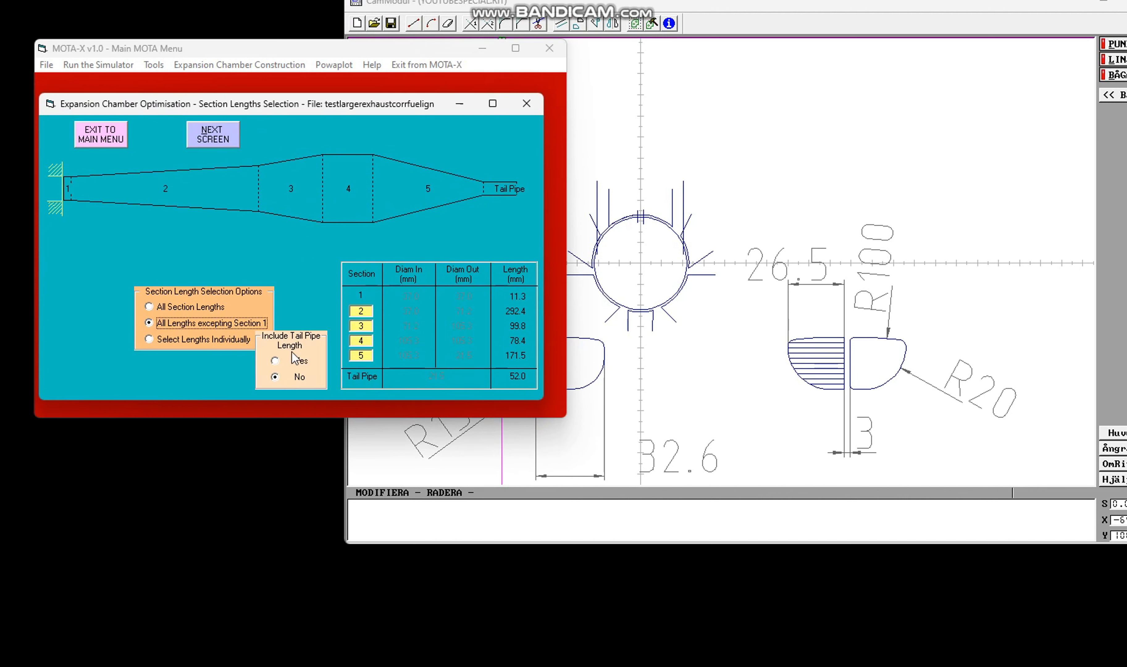
click(275, 361)
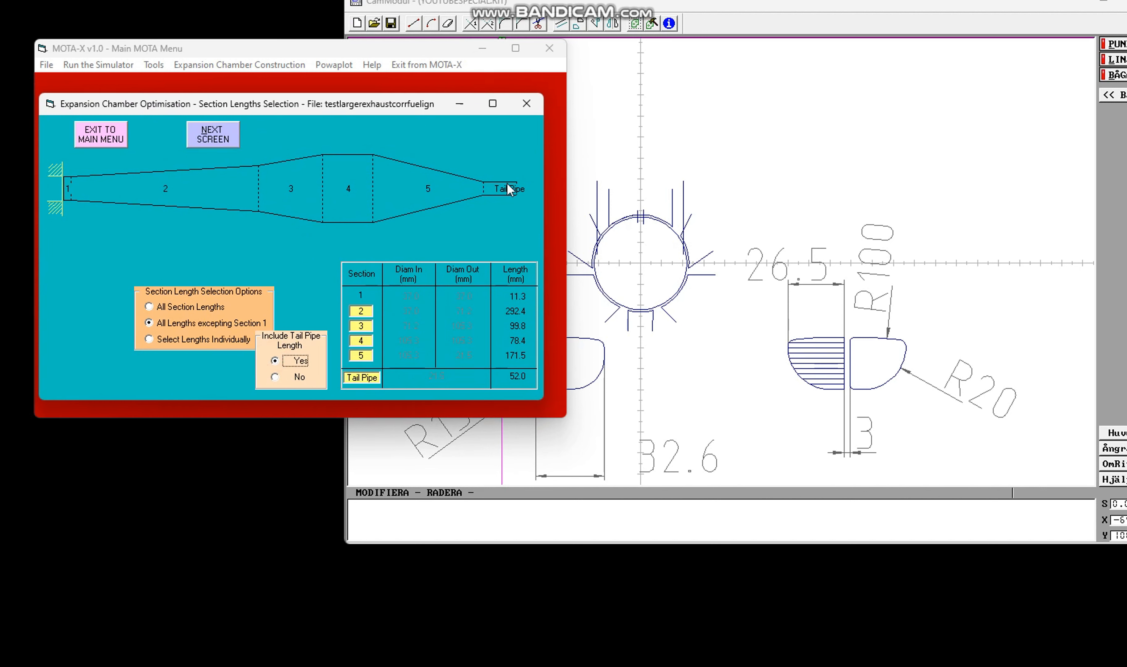
click(211, 138)
Step: Include all outflow diameters except section 1 plus the tail pipe diameter, retain section 4 as parallel, and commence the optimisation
click(251, 217)
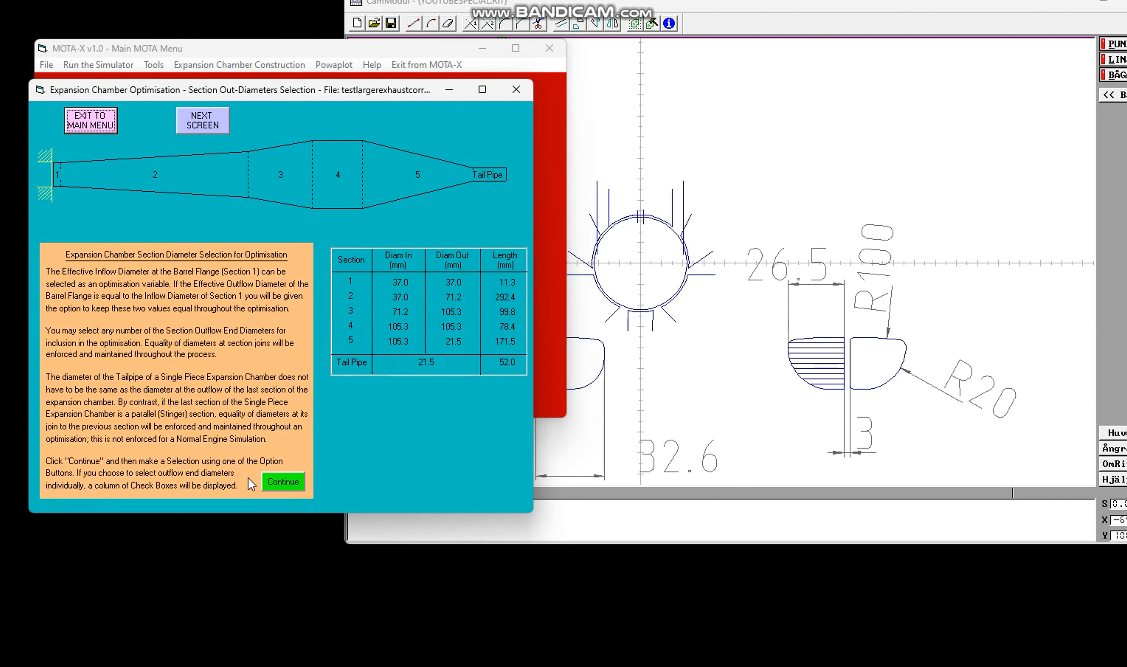
click(281, 484)
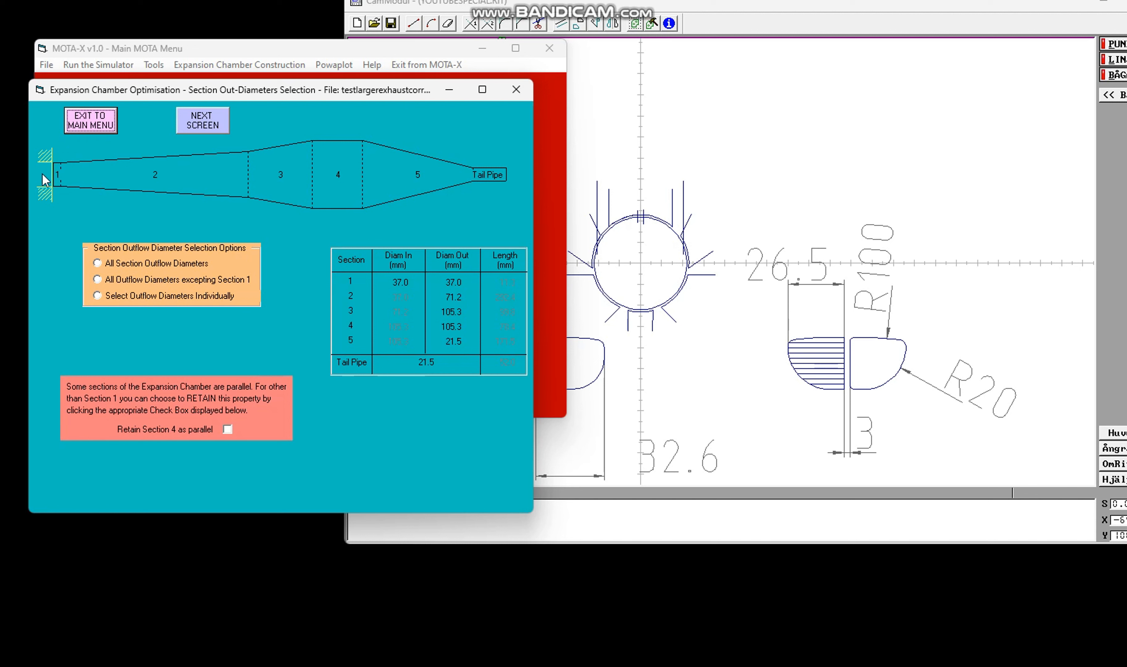
click(97, 279)
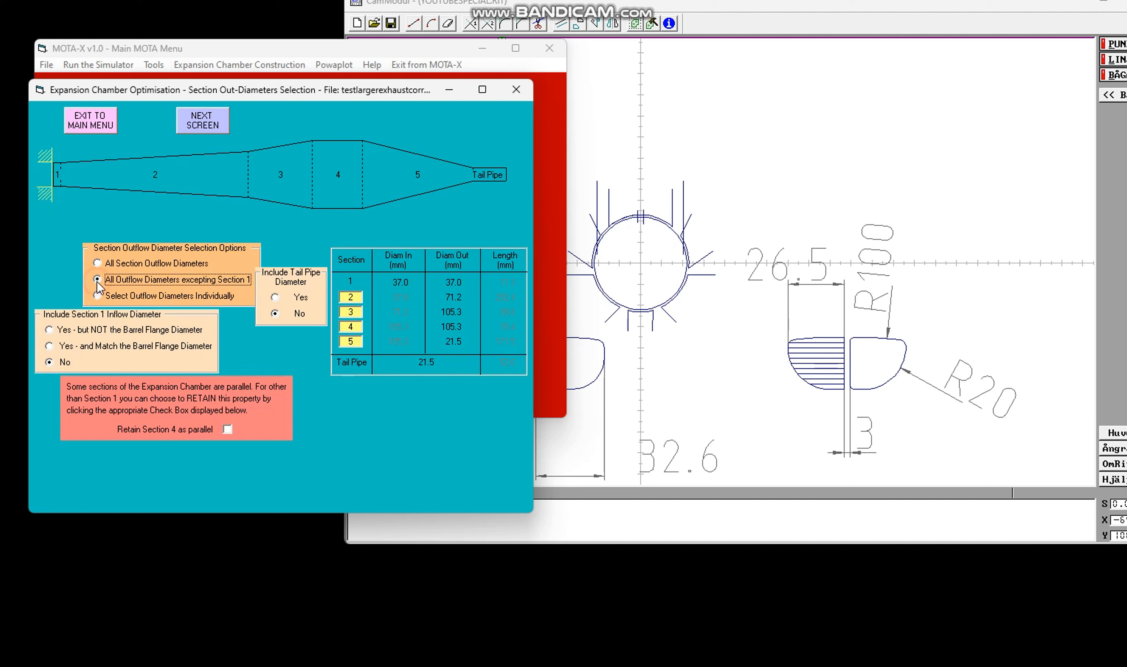
click(276, 297)
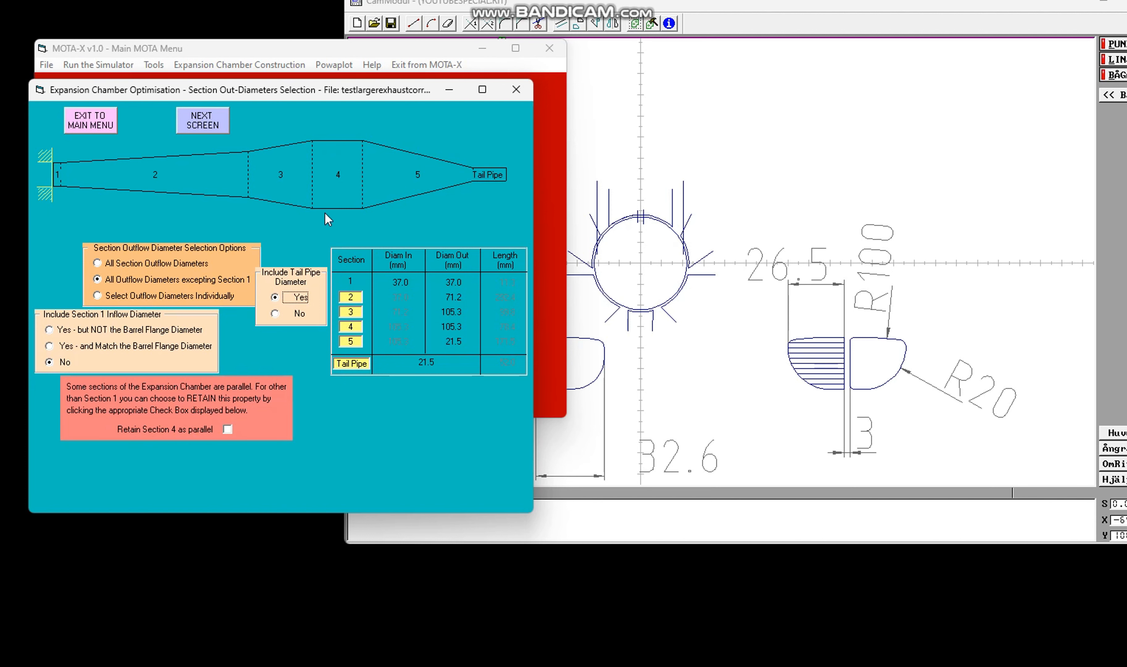
click(227, 429)
click(183, 122)
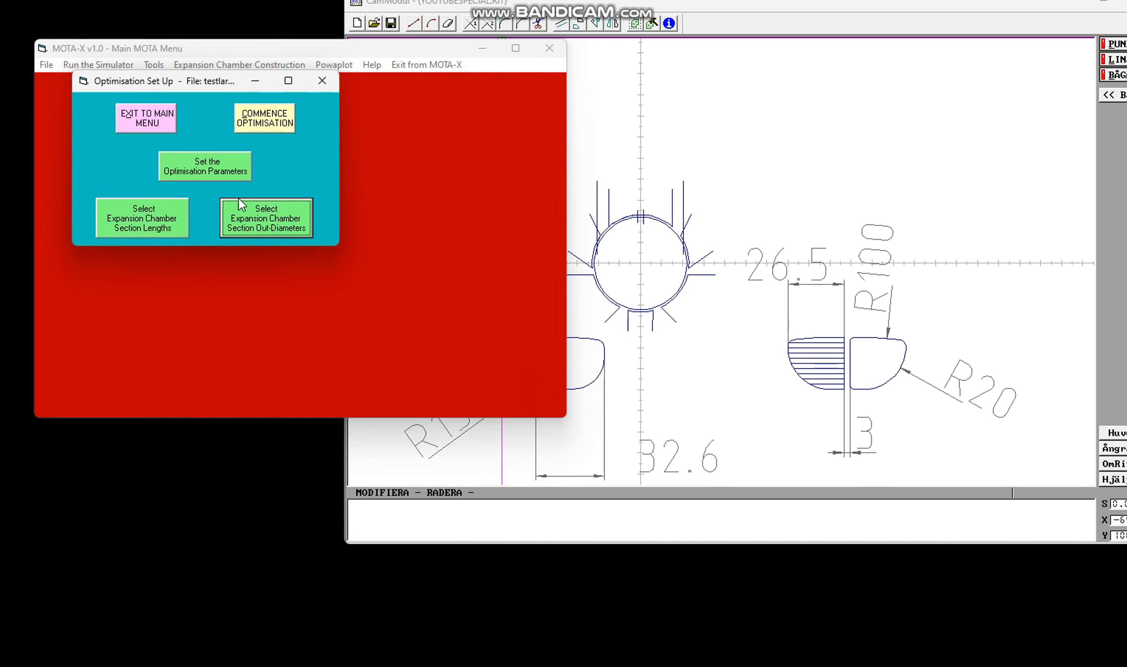
click(264, 113)
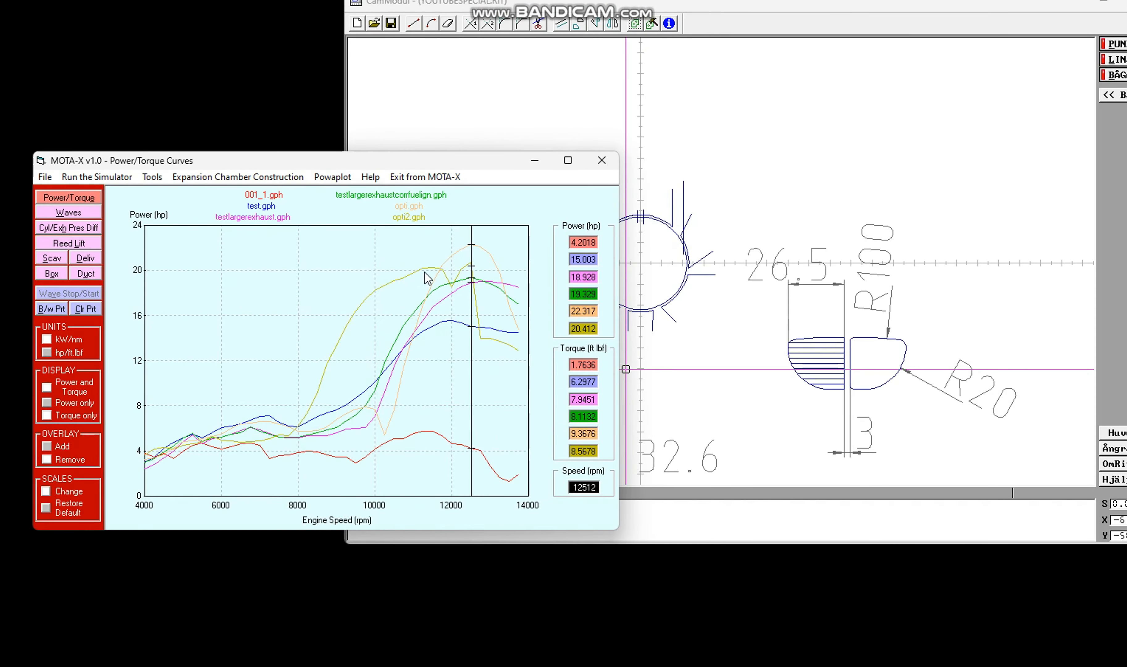
Step: Start another expansion chamber optimisation of testlargerexhaustcorrfuelign.dat and proceed to its section length options
click(97, 177)
click(133, 207)
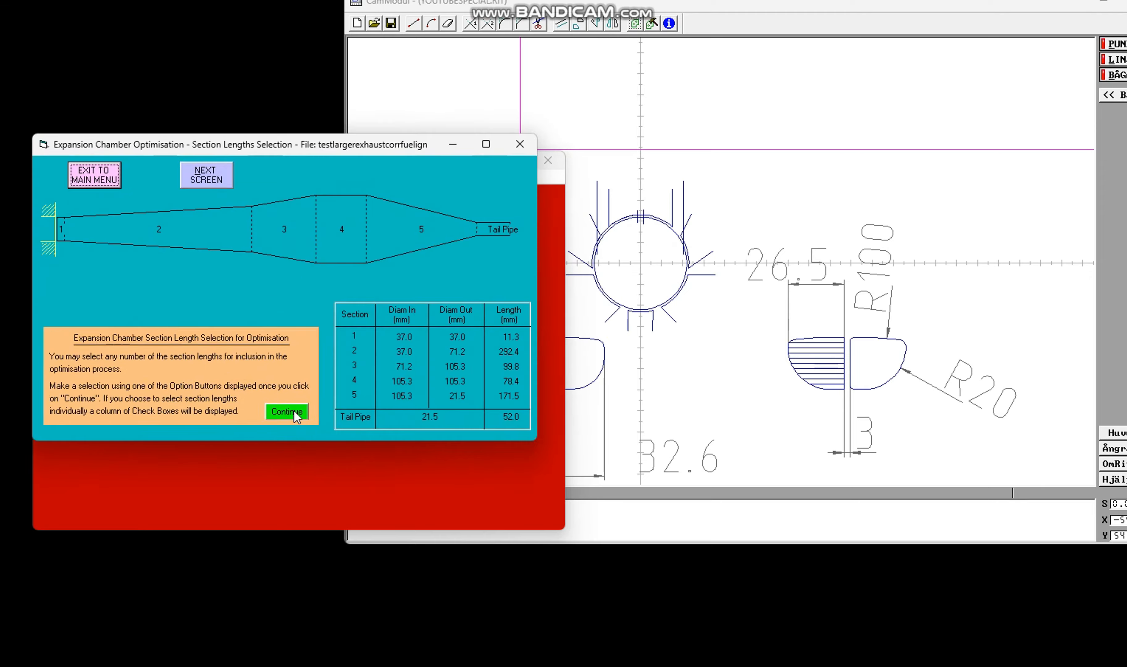
click(293, 409)
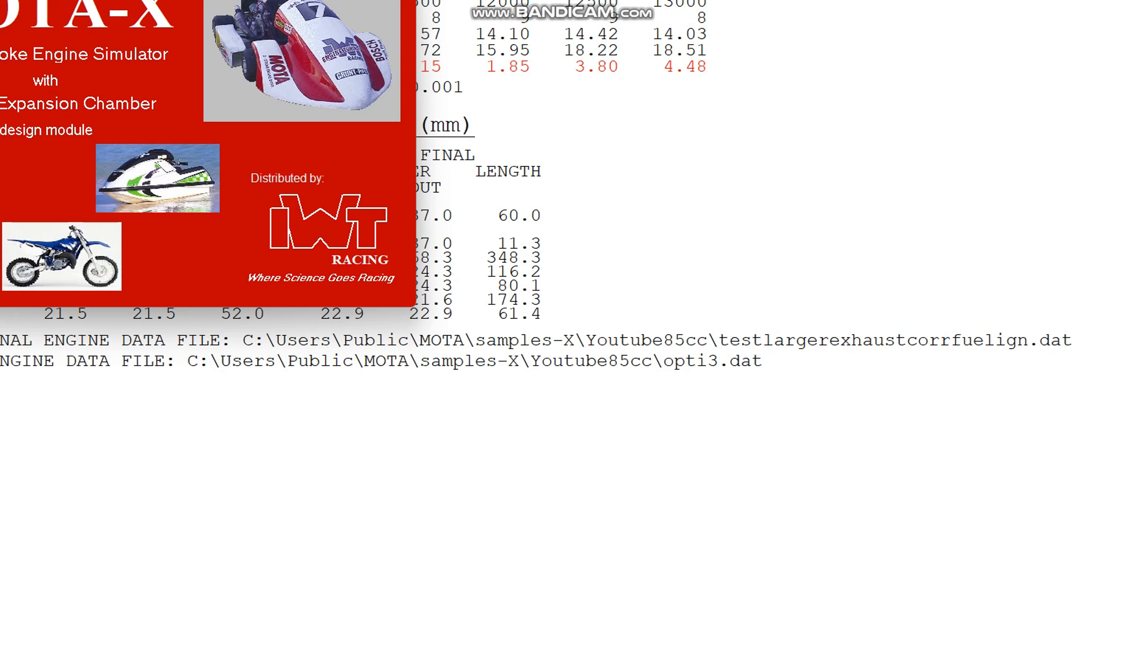
Step: Bring the main menu window fully into view in front of the opti3 optimisation results
drag(169, 0, 348, 239)
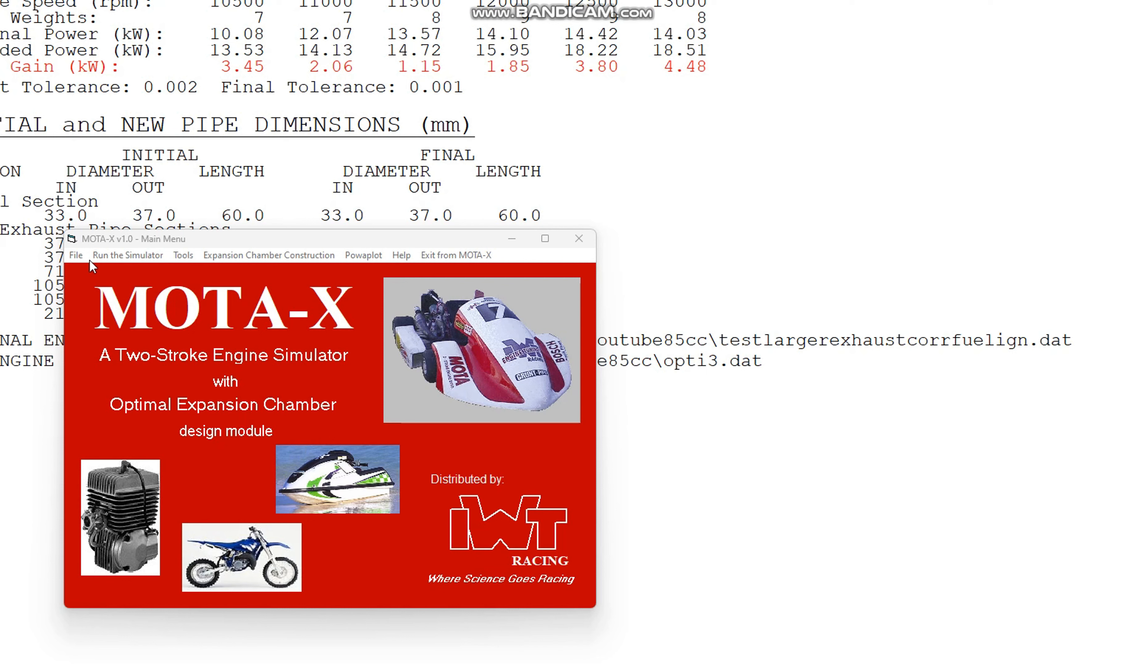
Step: Open opti3.dat from the Youtube85cc samples folder for editing, reaching its expansion chamber data
click(81, 255)
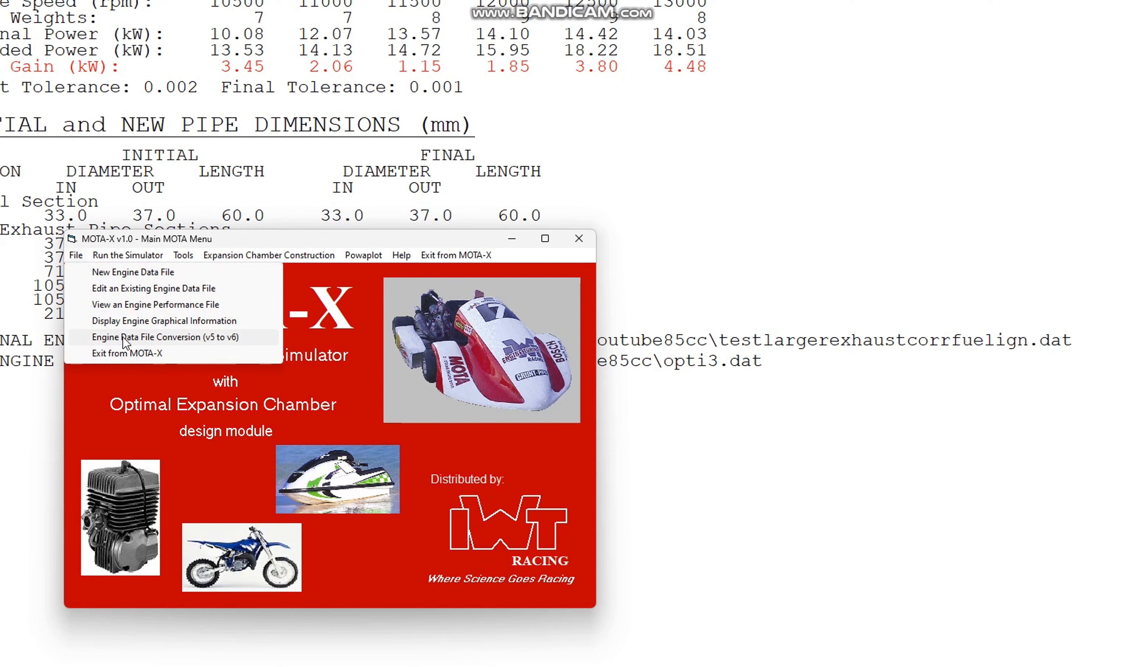
click(139, 291)
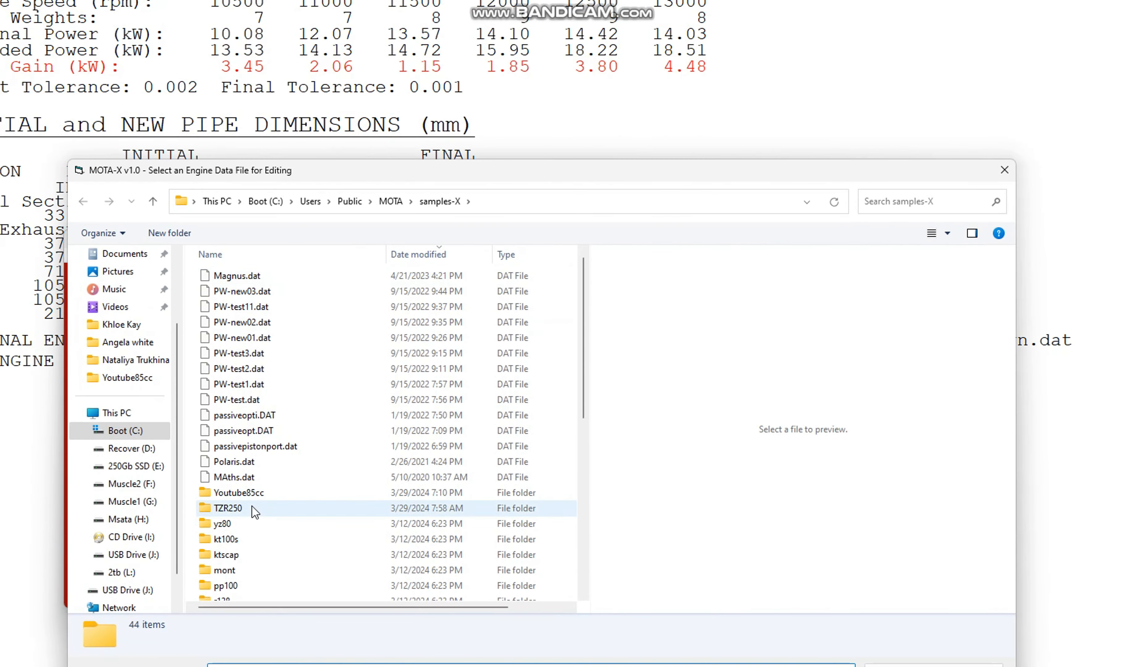
double_click(247, 493)
click(244, 276)
double_click(245, 276)
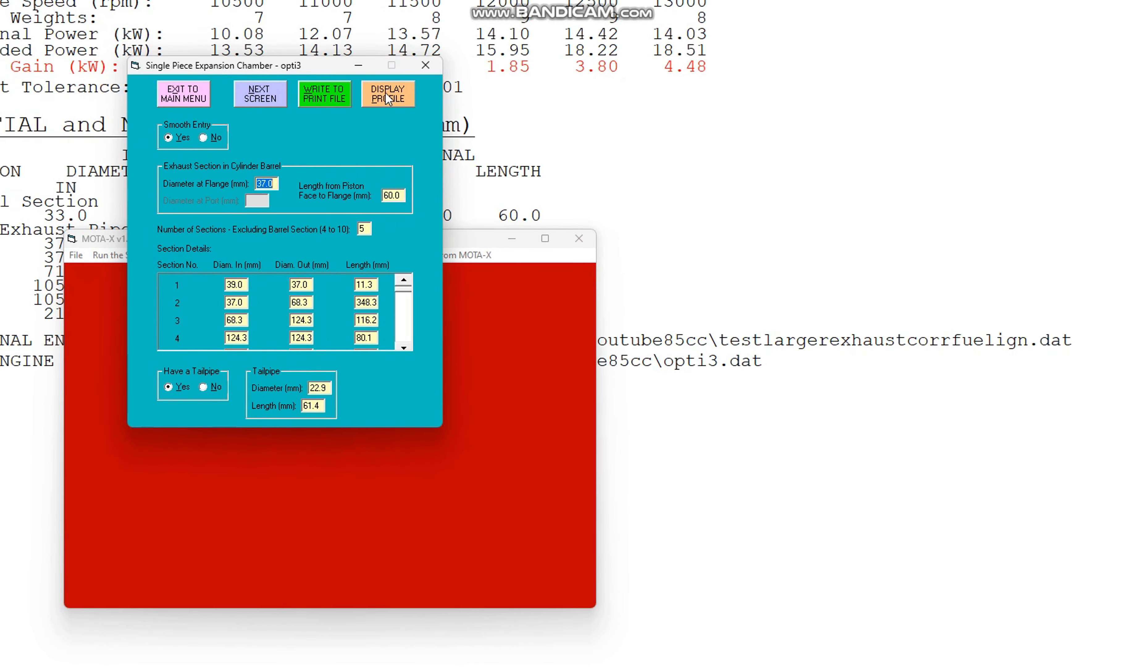
Step: Display the opti3 expansion chamber profile to examine its section dimensions, and return to the main menu
click(386, 94)
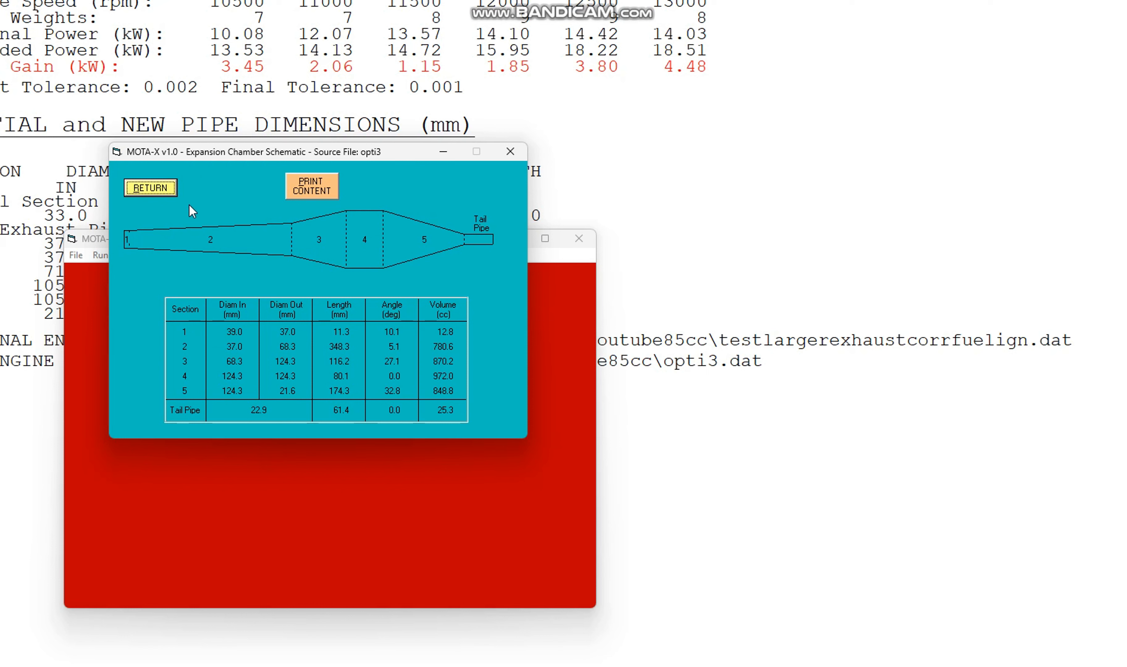
click(509, 152)
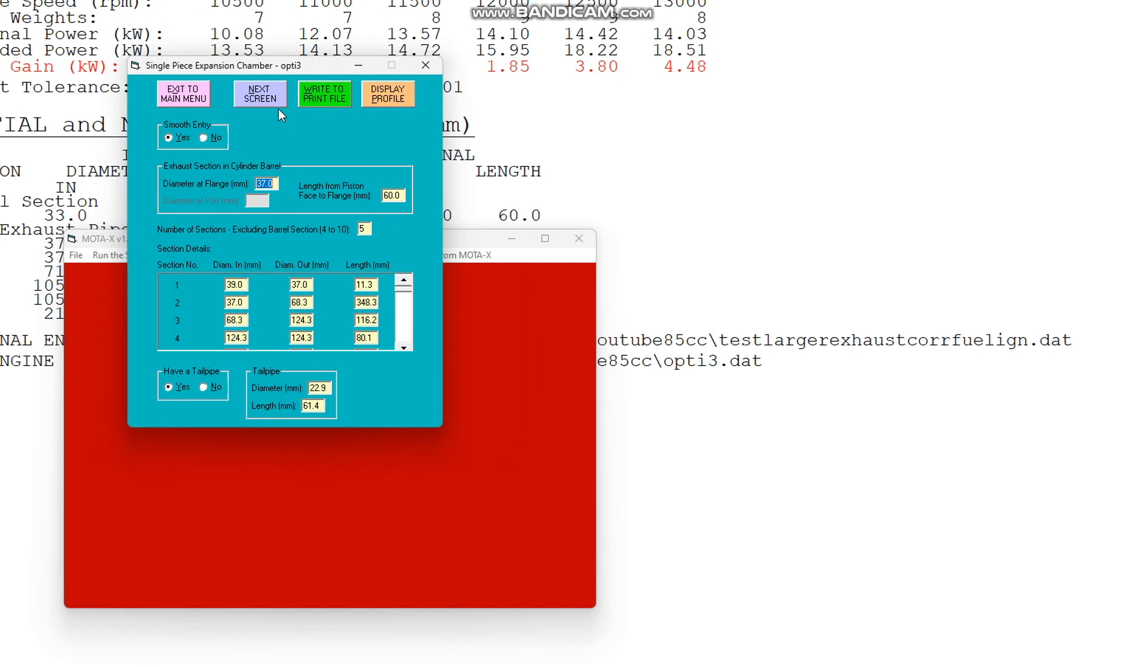
click(269, 96)
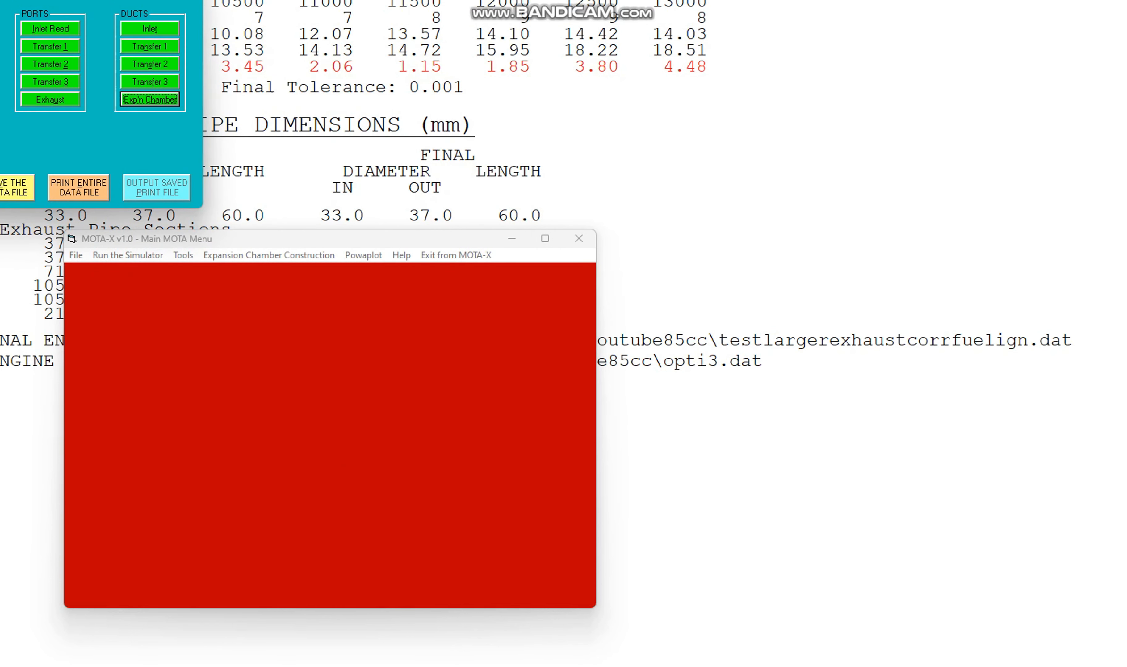
click(592, 380)
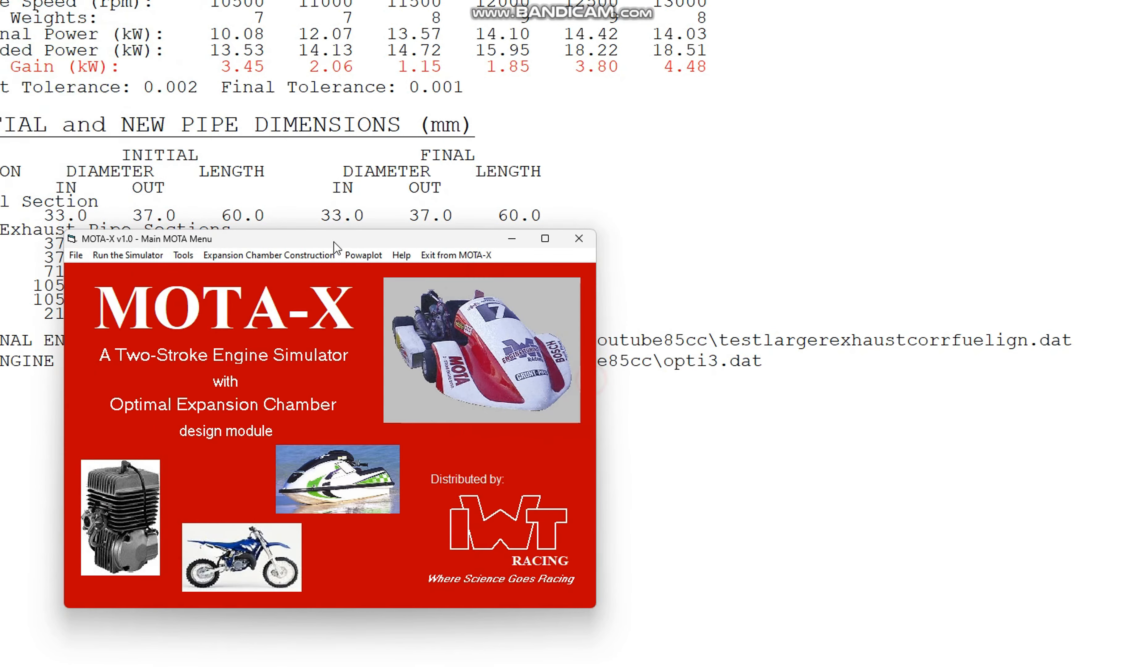
Step: Display the graphical results of 001_1.gph with only the power curve shown
click(76, 256)
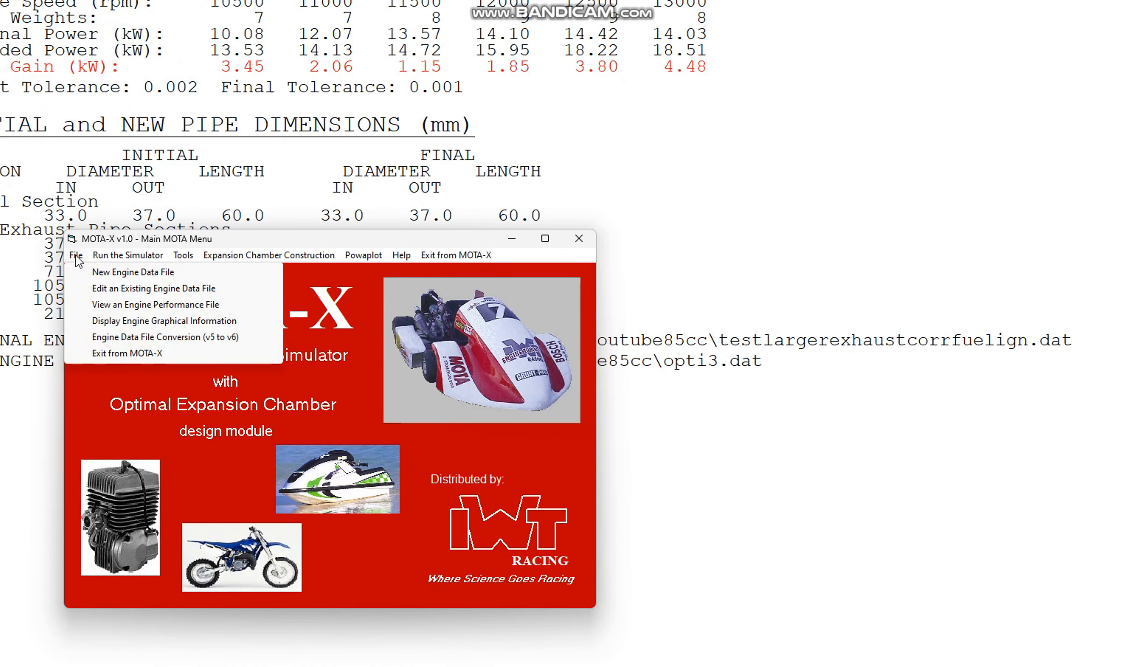
click(163, 323)
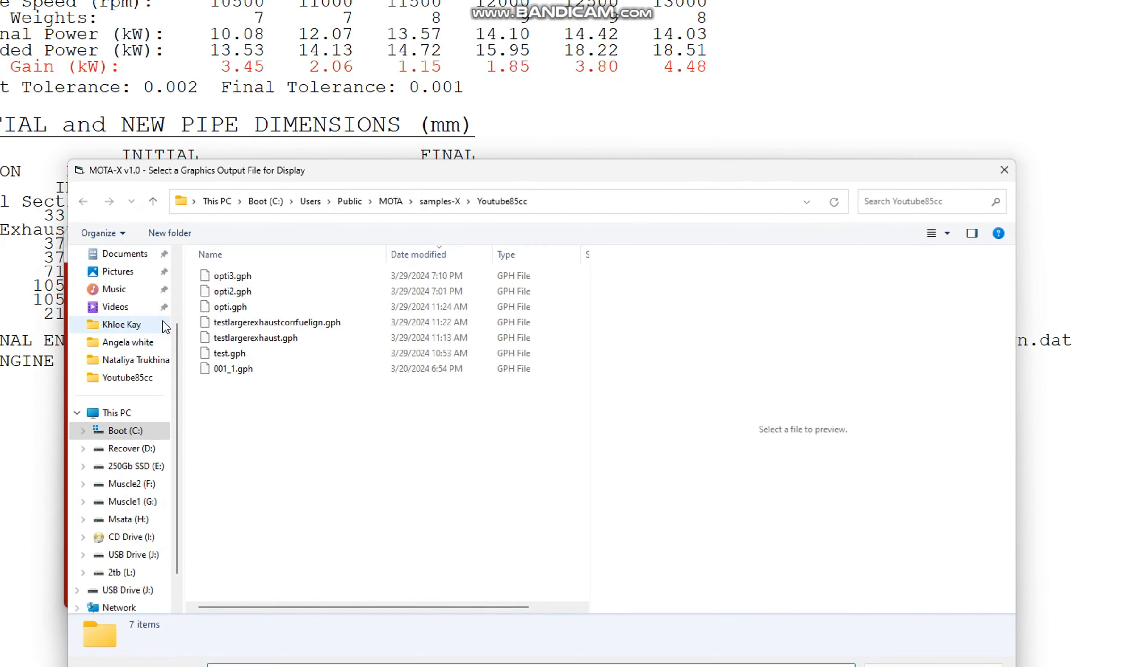
double_click(236, 369)
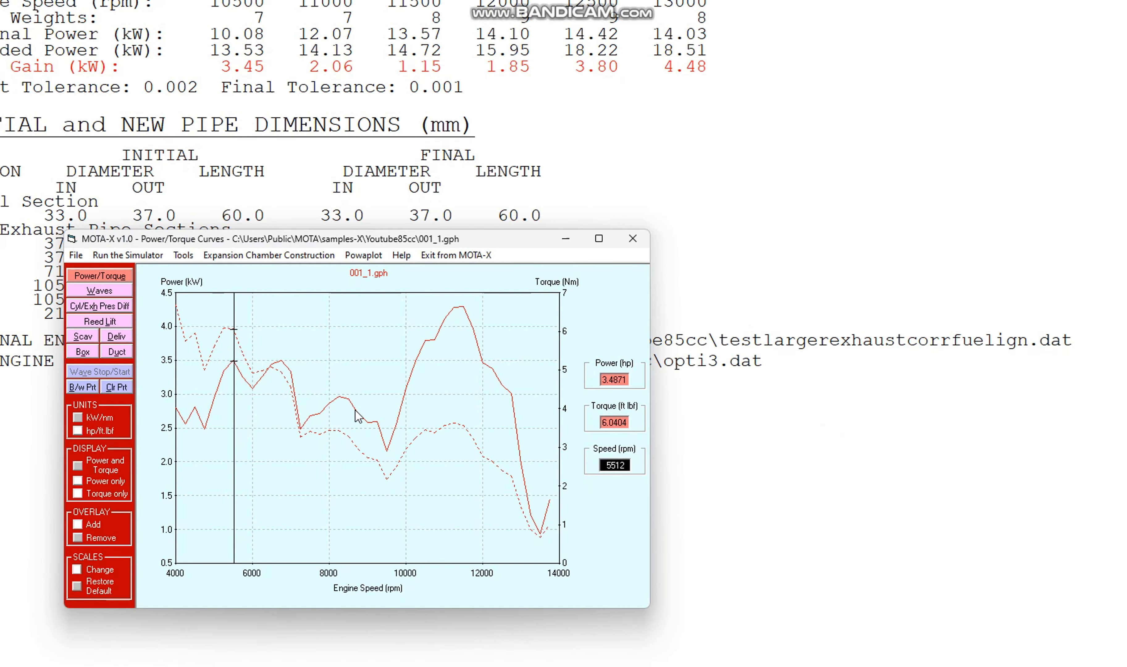
click(77, 481)
Step: Overlay the power curves of test.gph, testlargerexhaust.gph and testlargerexhaustcorrfuelign.gph on the graph
click(78, 524)
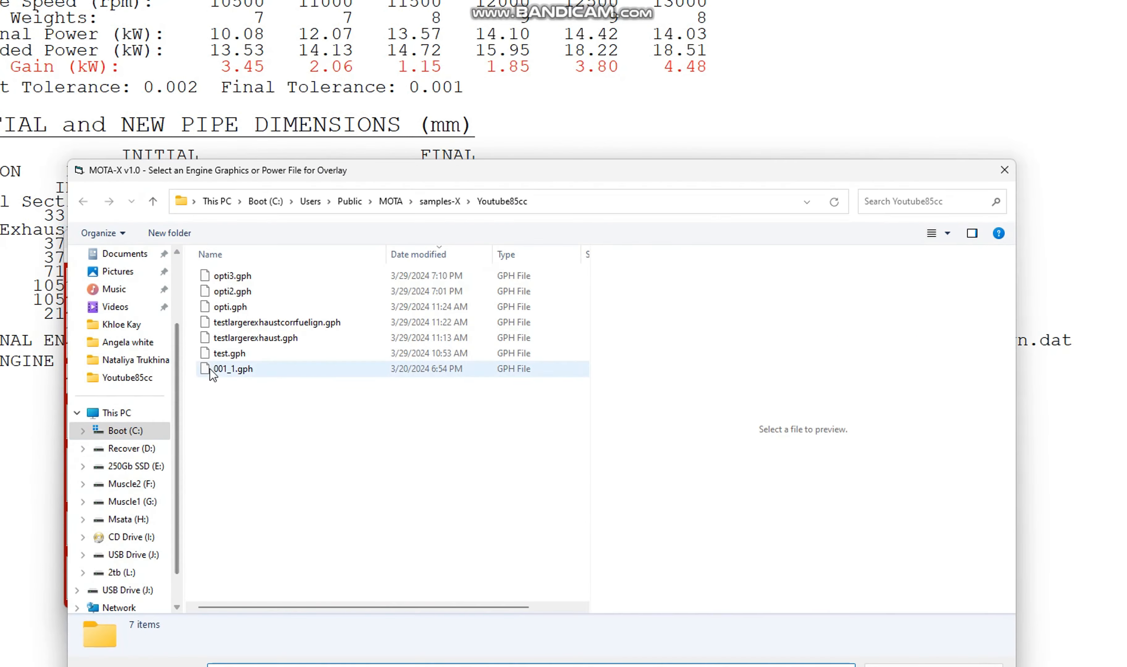
double_click(227, 358)
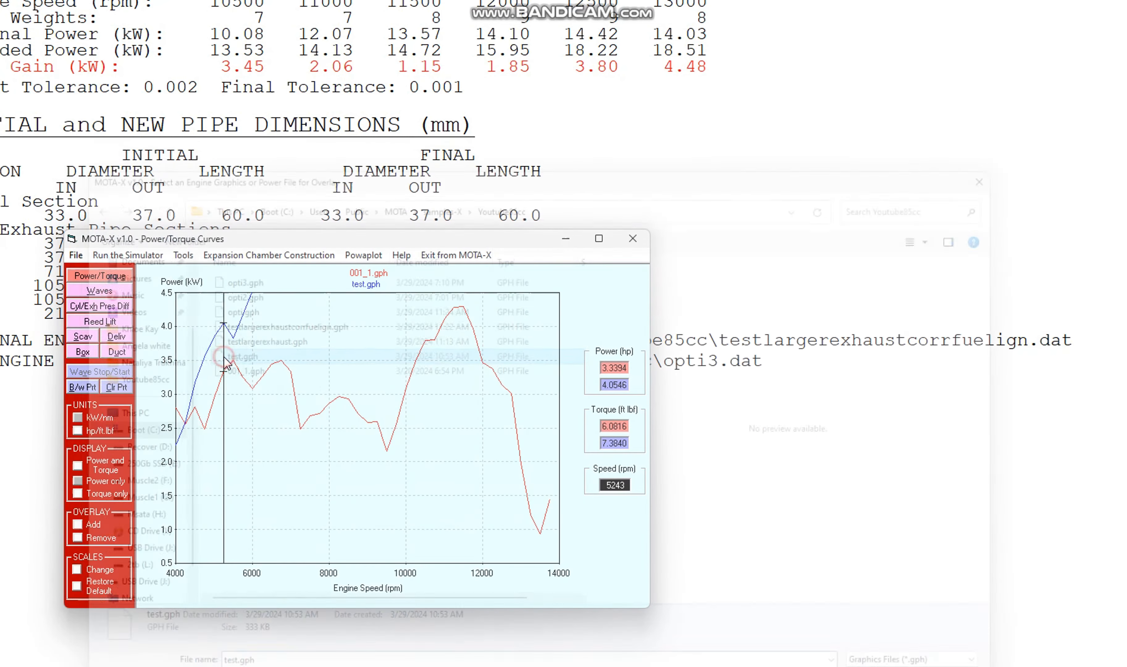
click(77, 534)
click(235, 339)
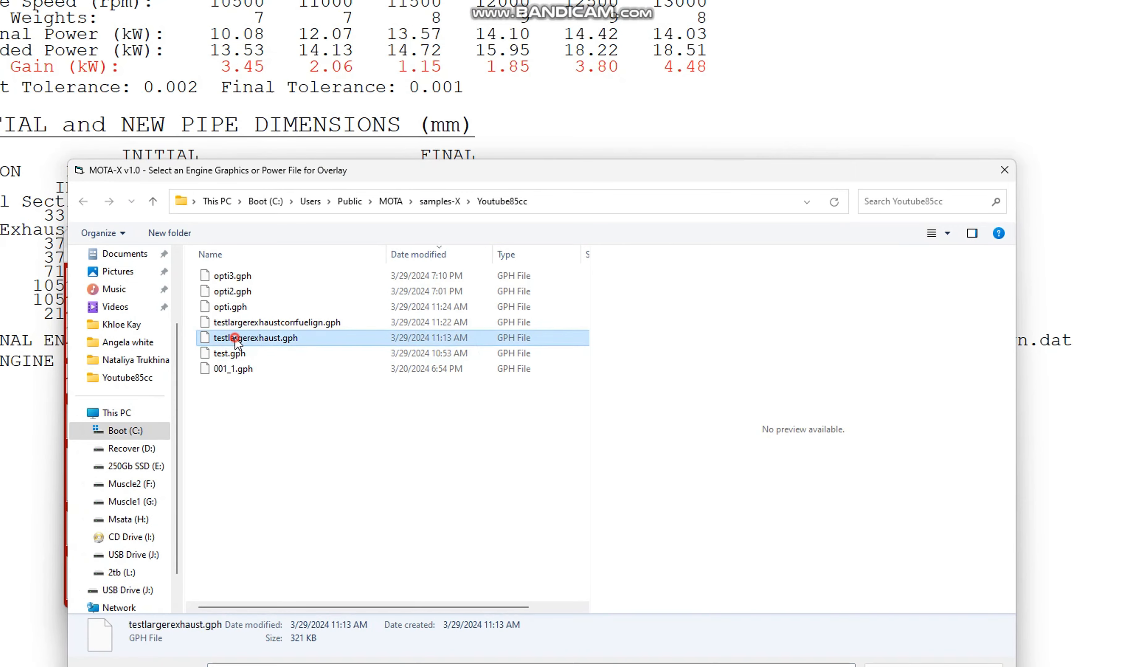
double_click(234, 339)
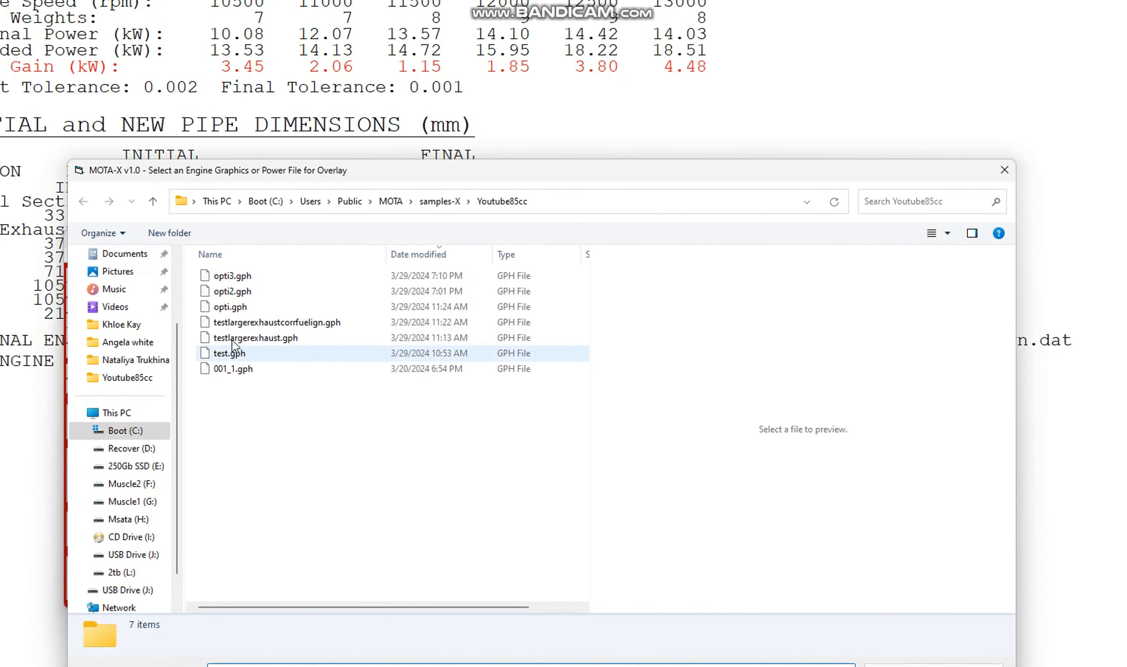
double_click(238, 323)
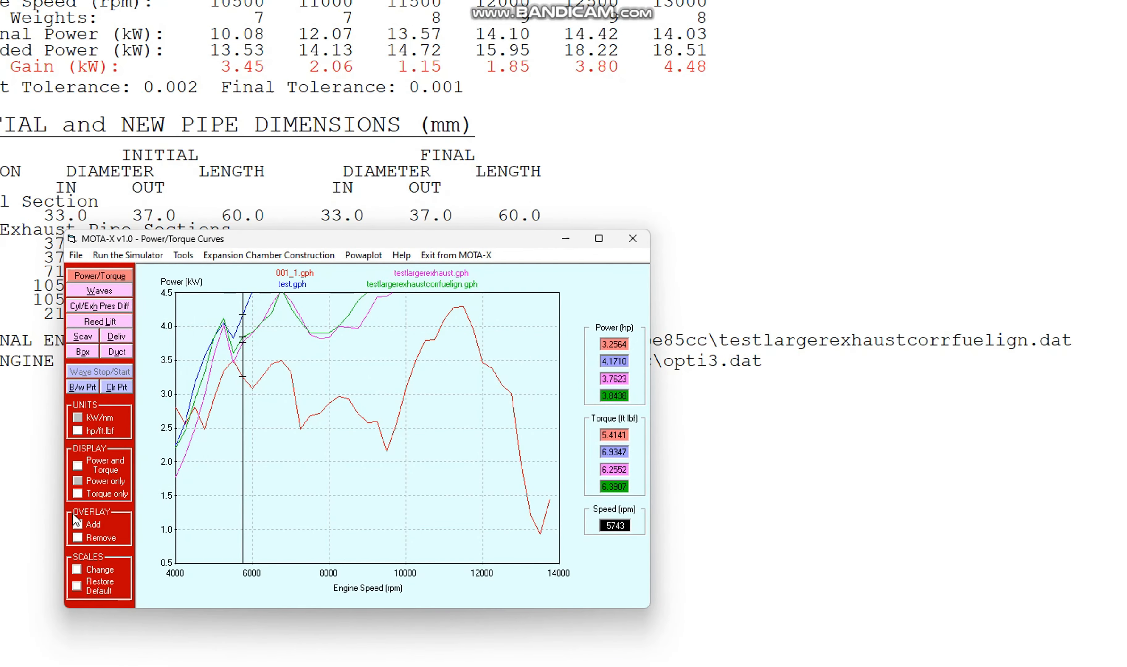
Step: Add the opti.gph and opti2.gph power curves to the overlay
click(76, 523)
click(245, 307)
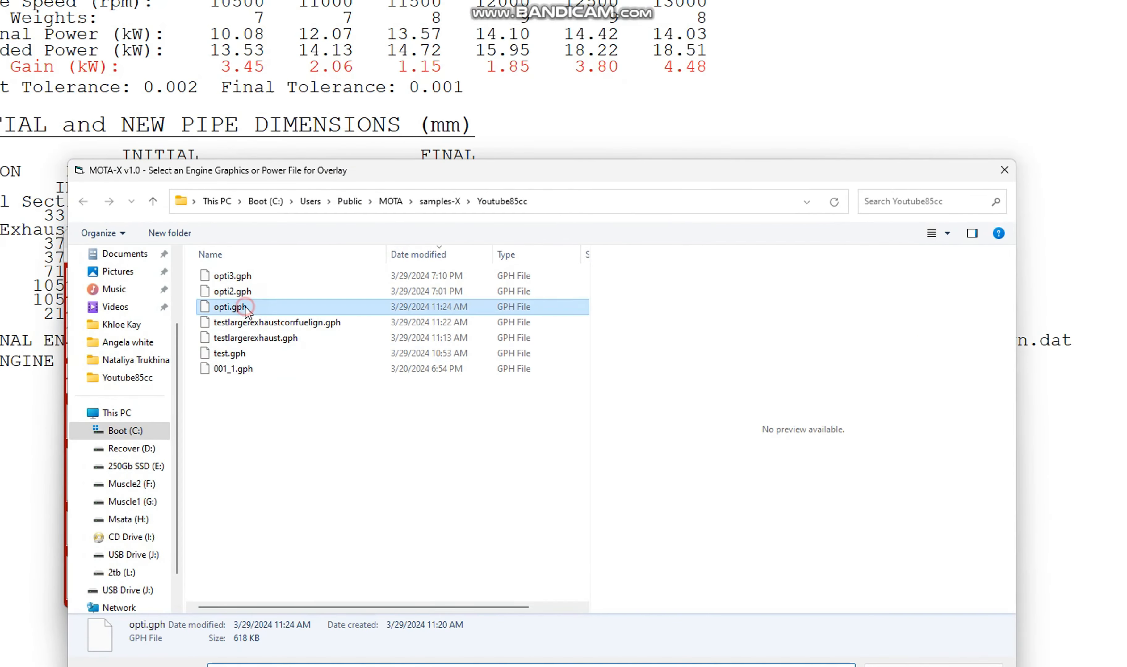
double_click(245, 307)
click(86, 522)
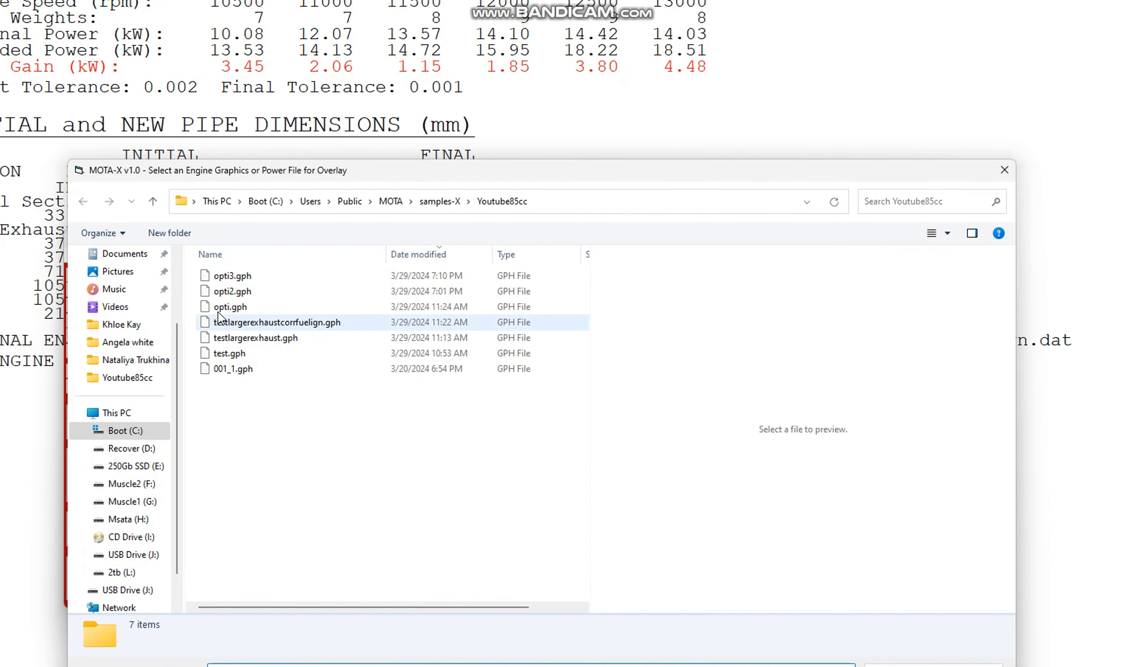
click(220, 296)
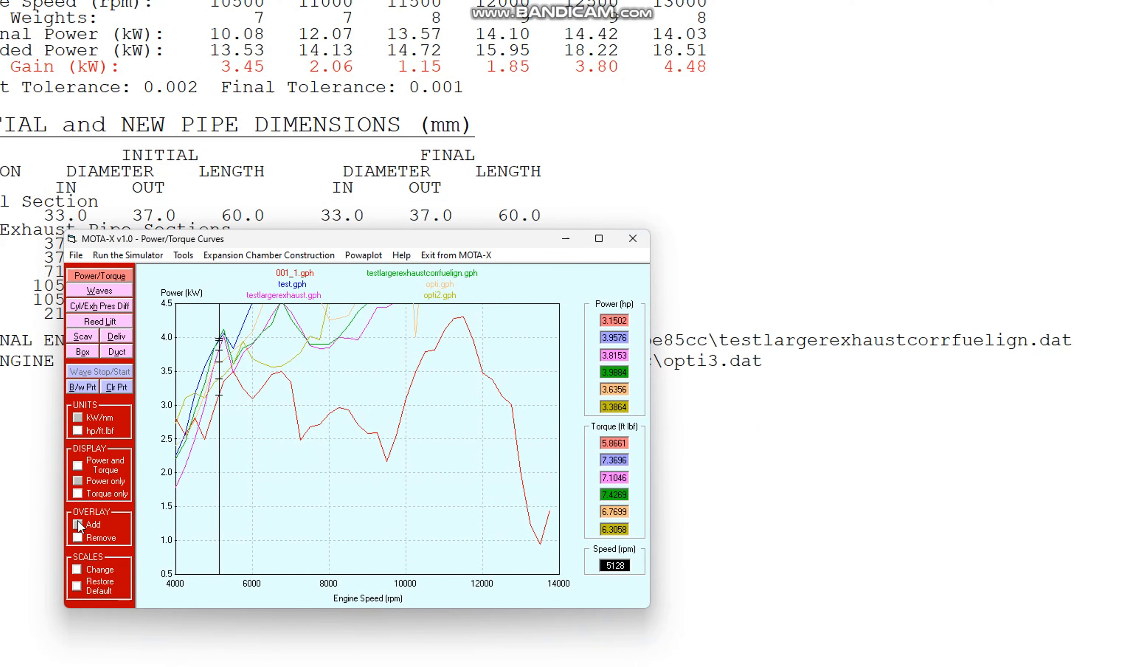
Step: Remove the opti.gph curve from the overlay and add opti3.gph in its place
click(81, 538)
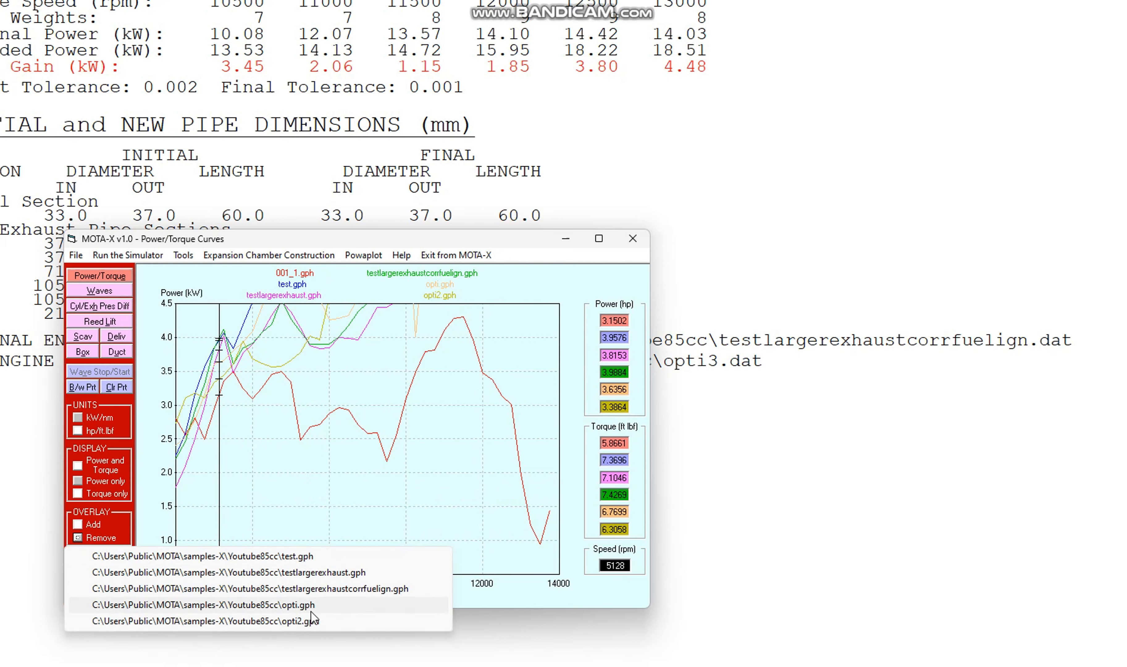
click(304, 606)
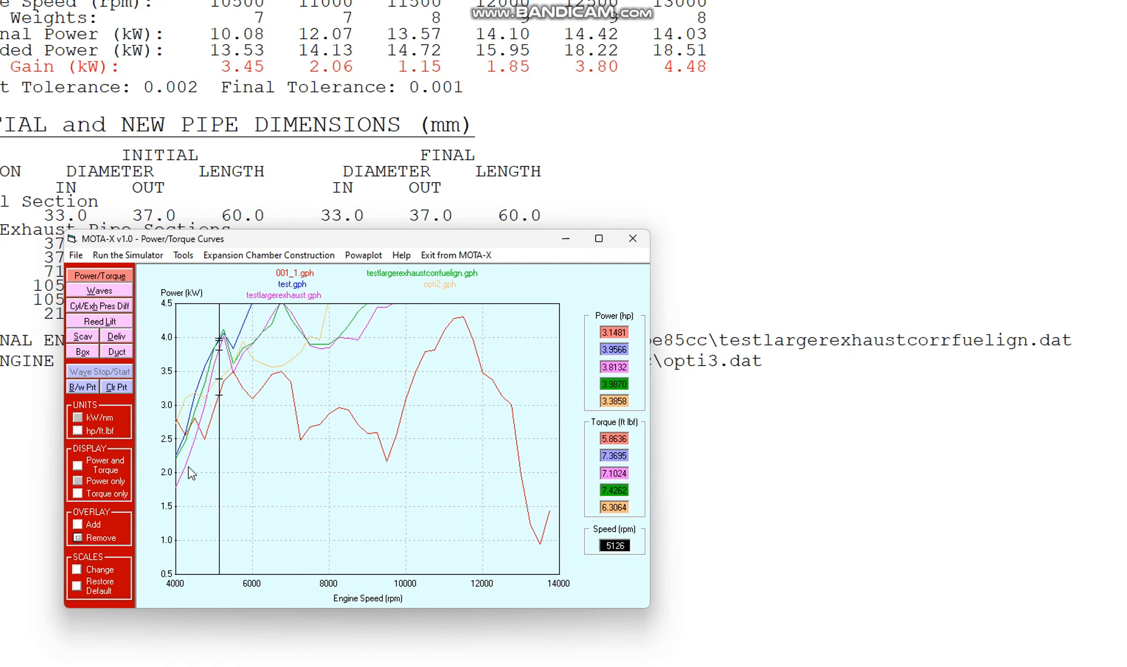
click(79, 525)
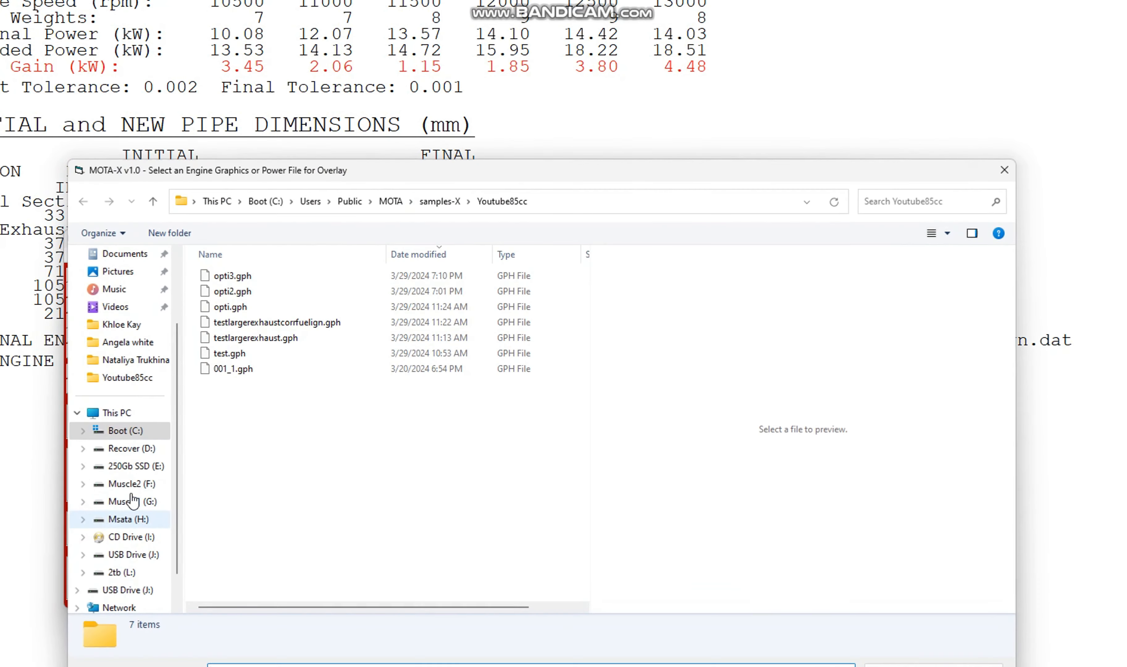
double_click(245, 221)
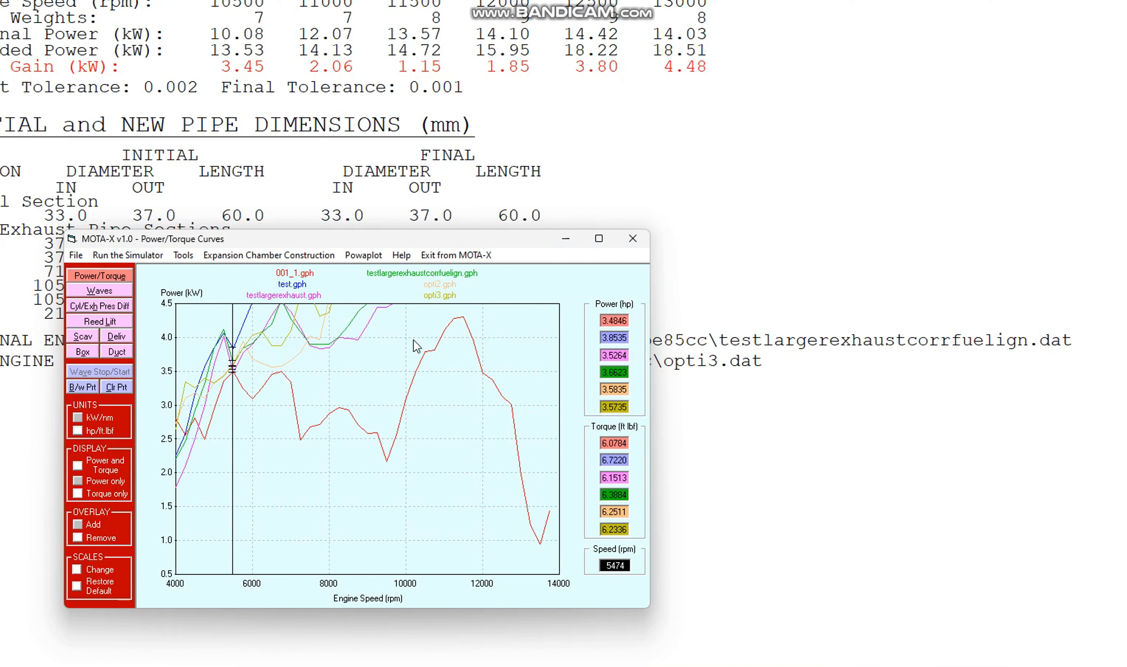
Step: Switch the graph units to hp/ft lbf and place the speed cursor at the peak of the opti3 curve
click(77, 431)
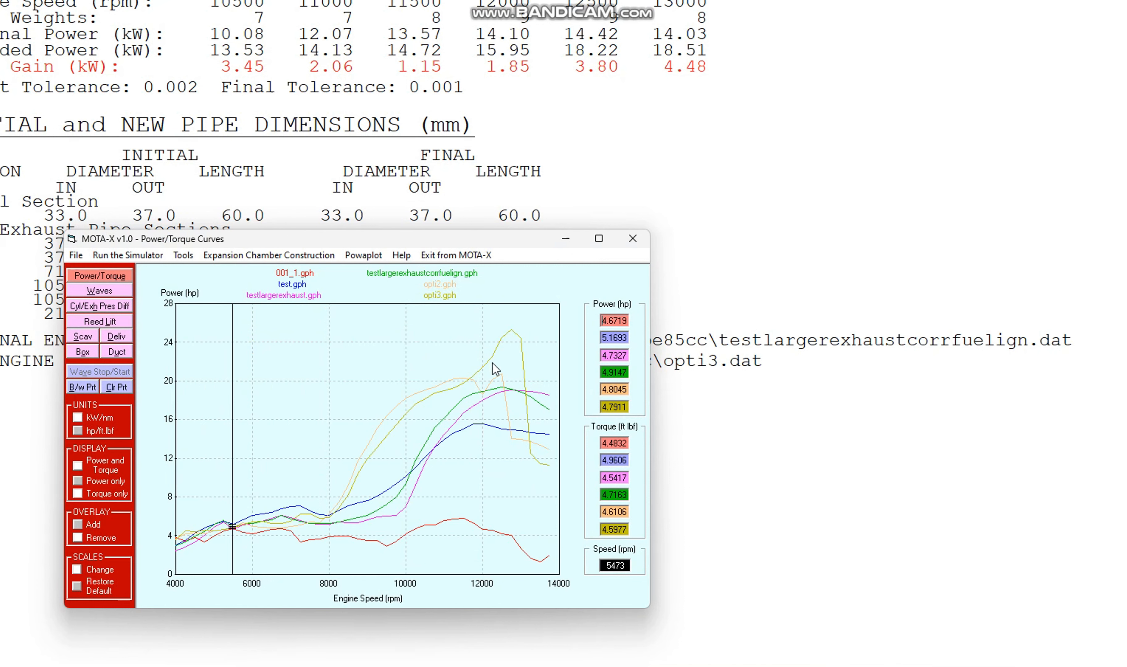
click(513, 332)
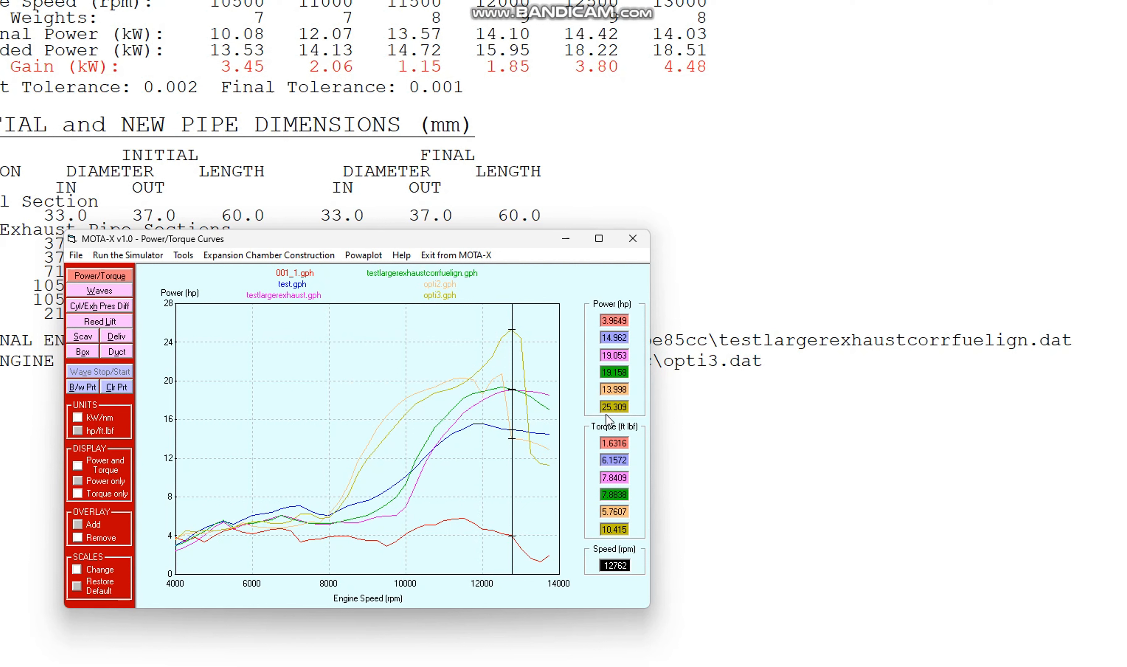
Step: Remove the testlargerexhaustcorrfuelign.gph, testlargerexhaust.gph and test.gph curves from the overlay
click(78, 538)
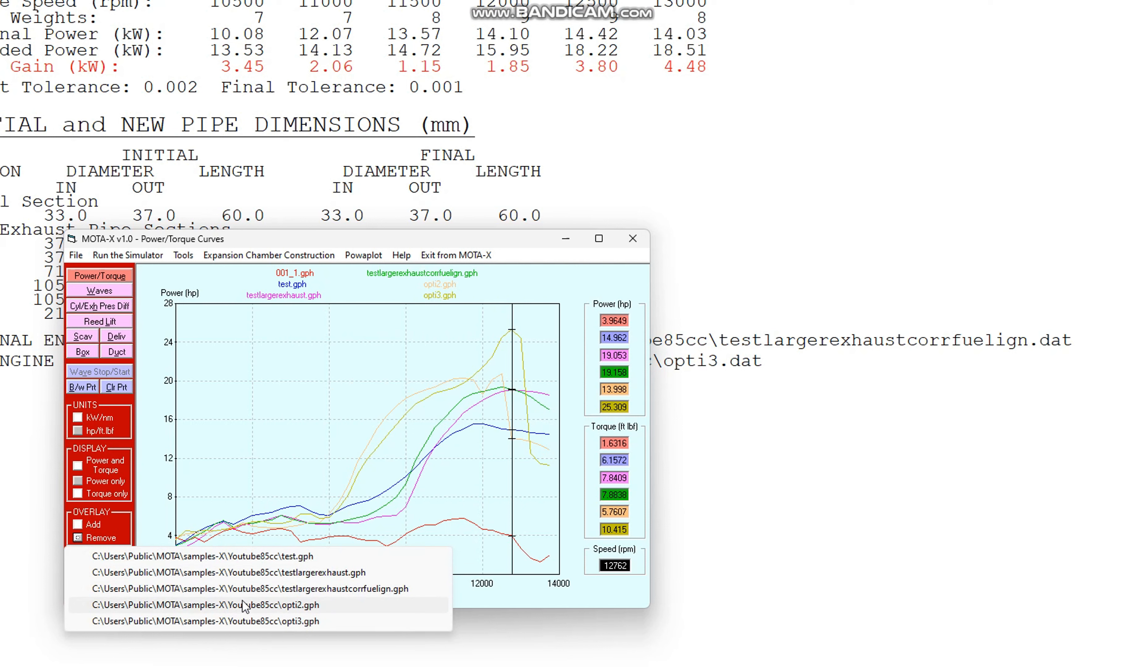
click(121, 589)
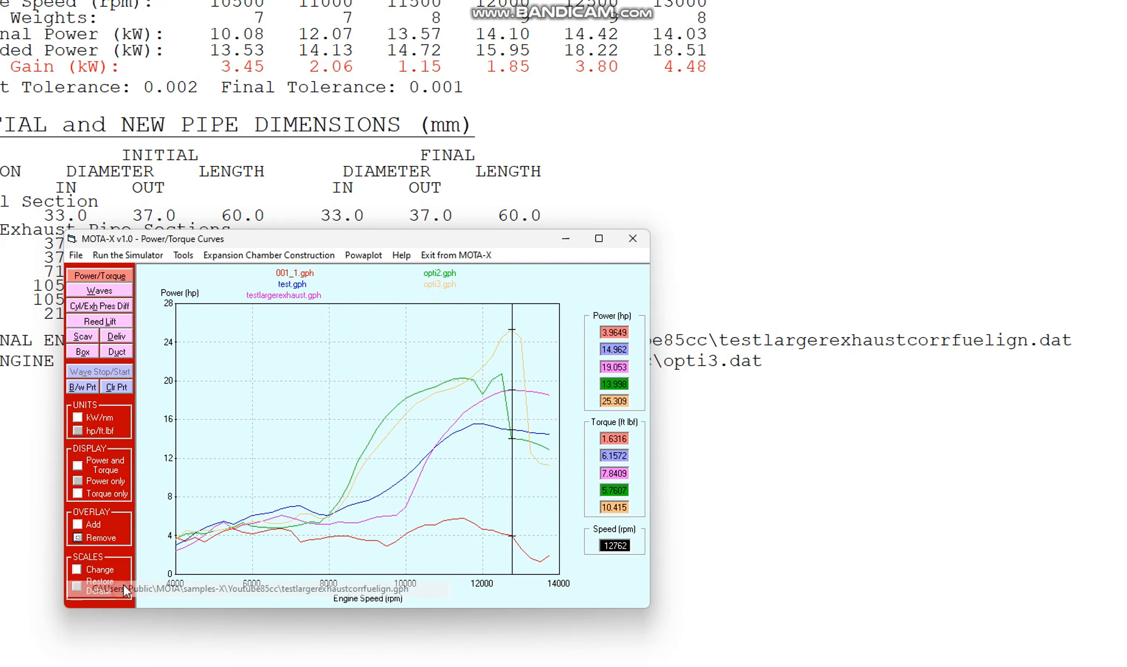
click(78, 538)
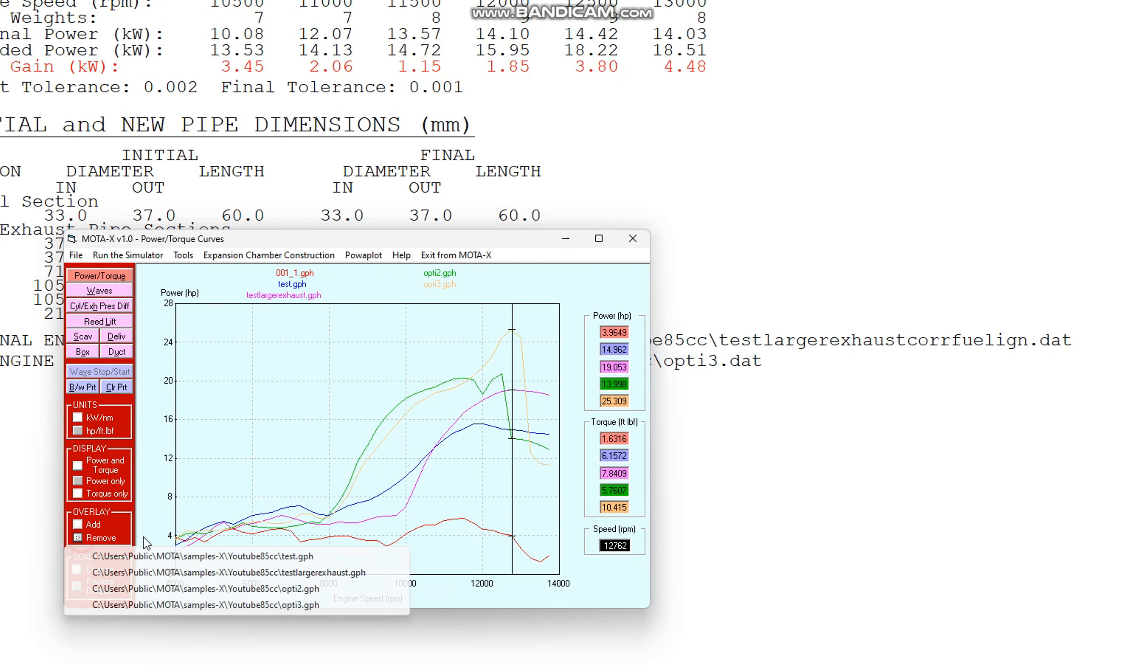
click(224, 566)
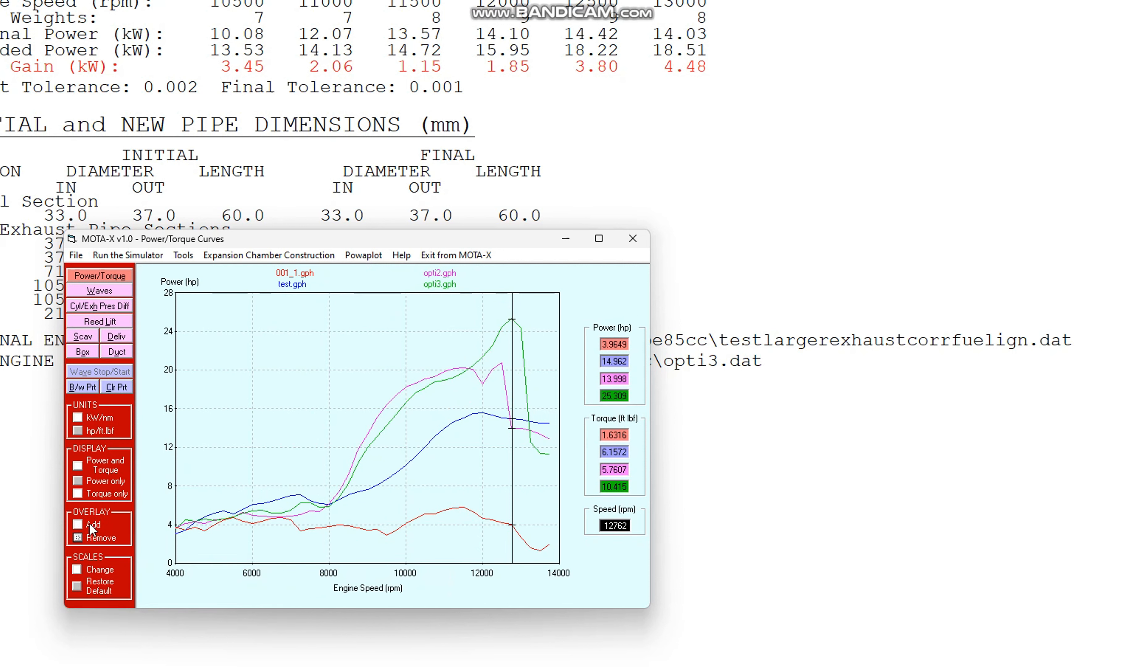
click(77, 538)
click(212, 556)
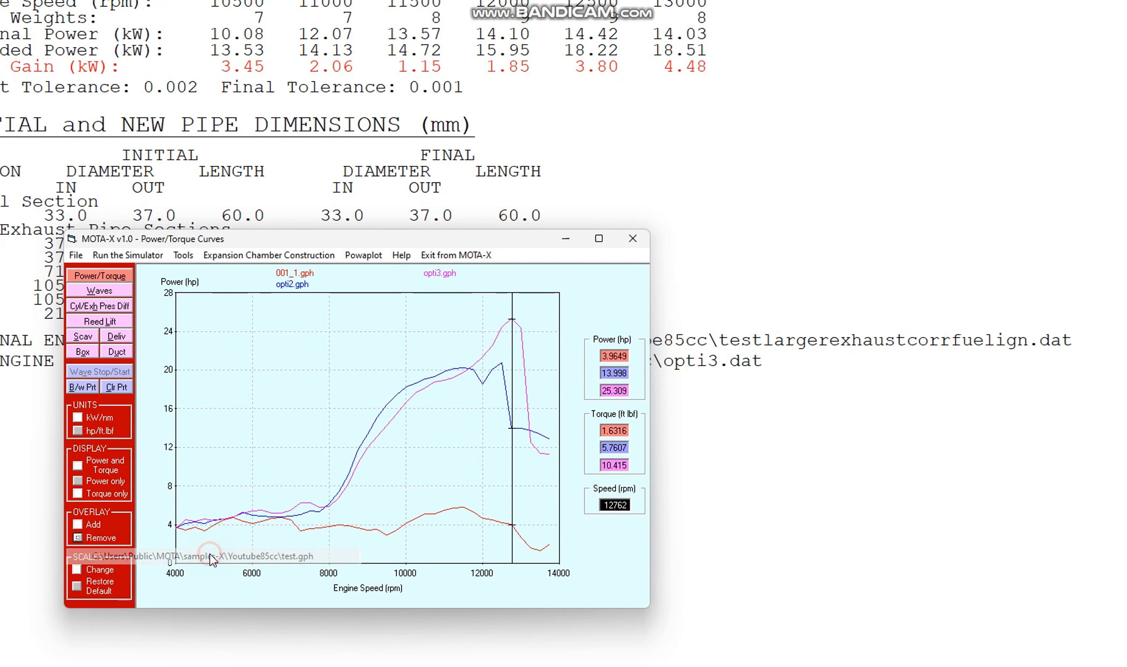